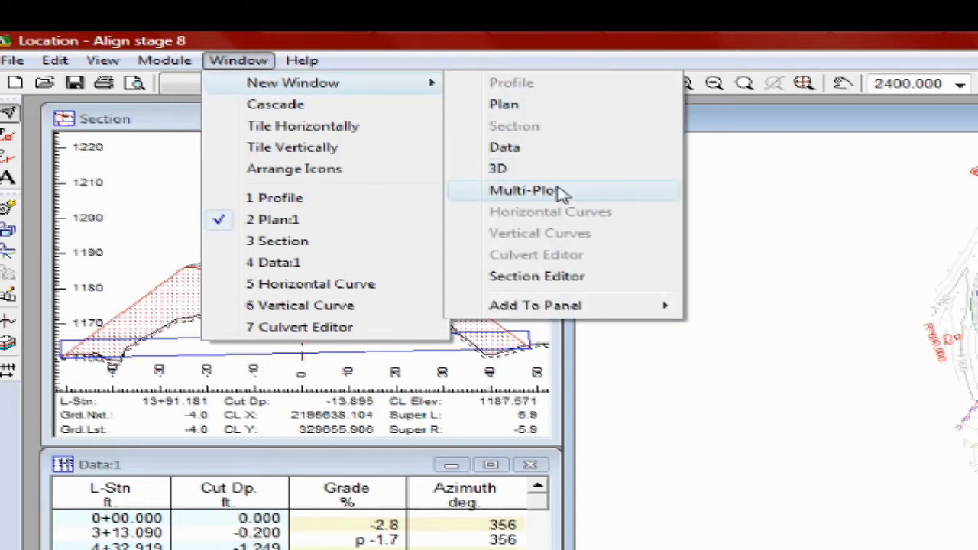
Open a maximized Multi-Plot window and set its page to Legal paper in Landscape orientation
click(542, 191)
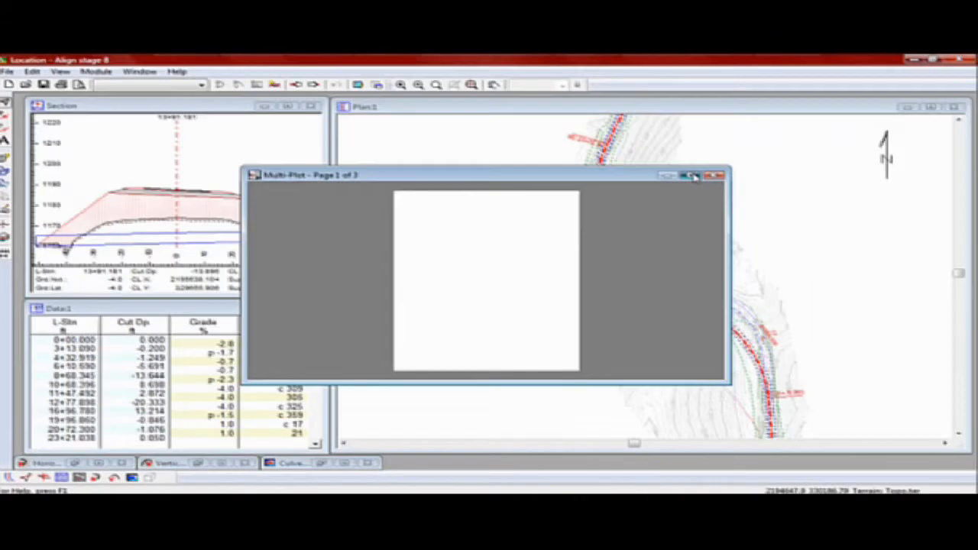
click(697, 176)
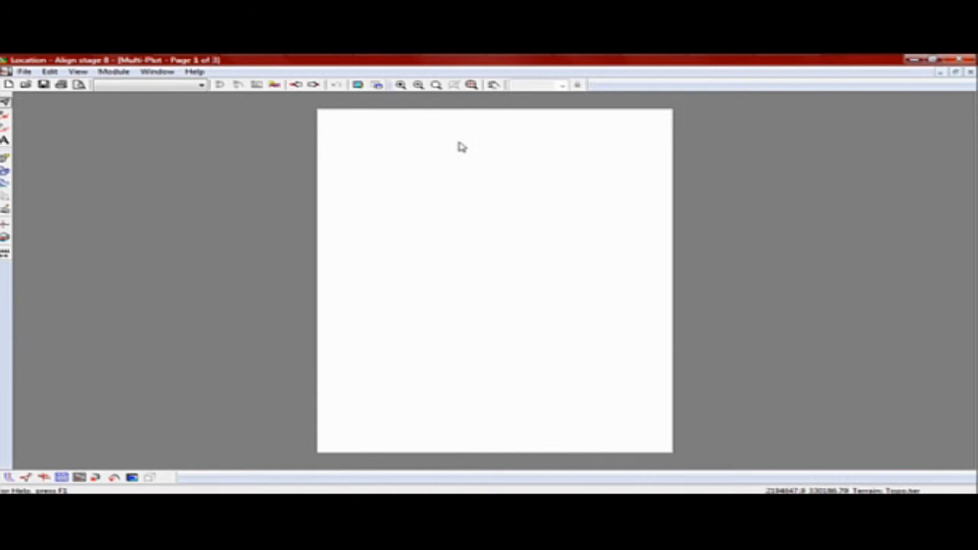
click(28, 71)
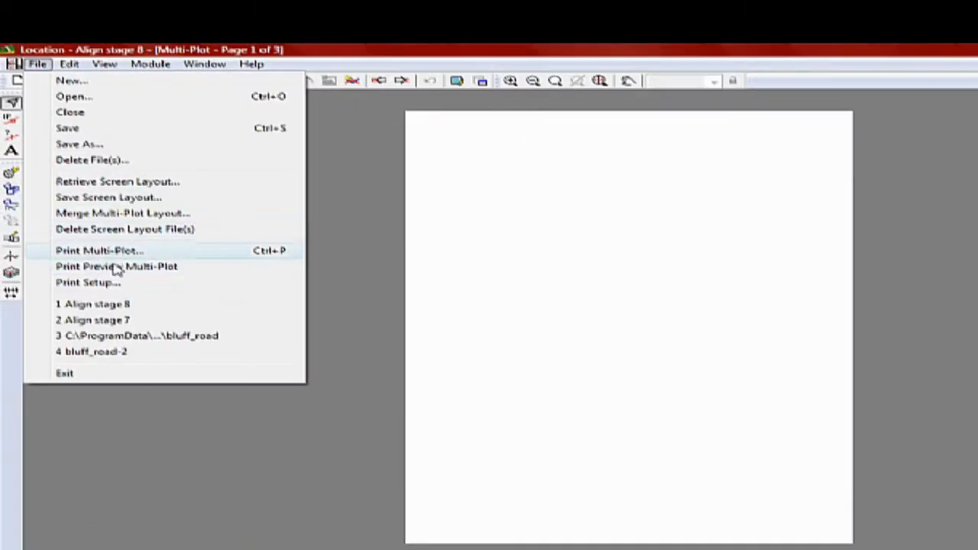
click(120, 284)
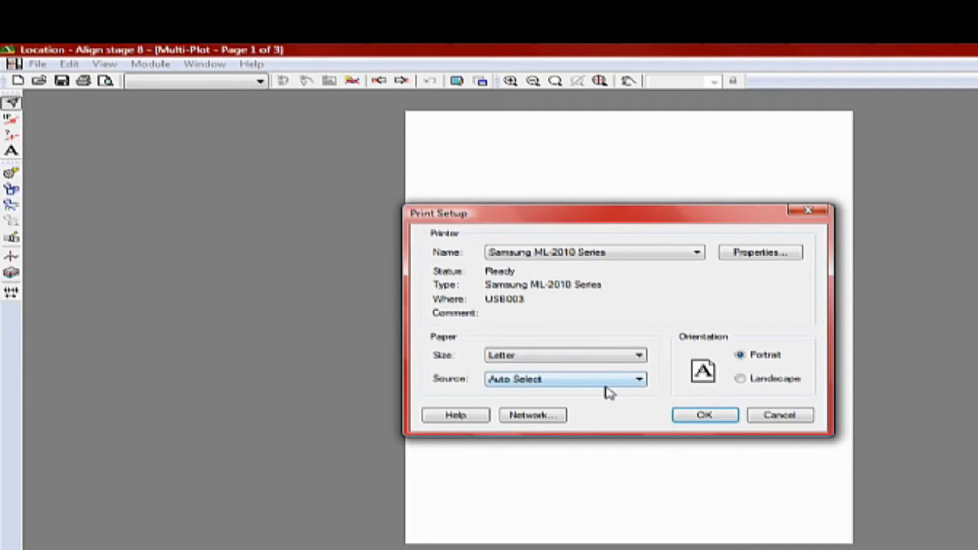
click(641, 357)
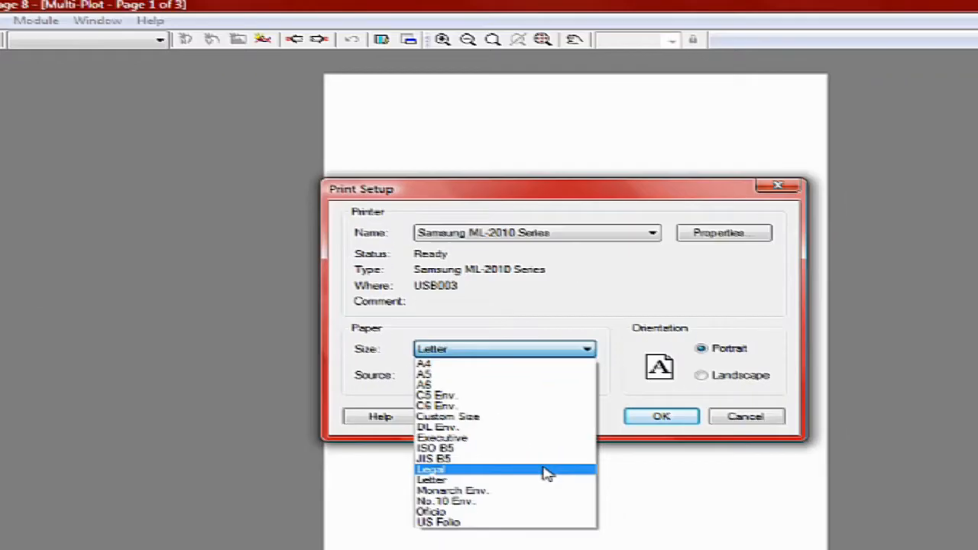
click(503, 463)
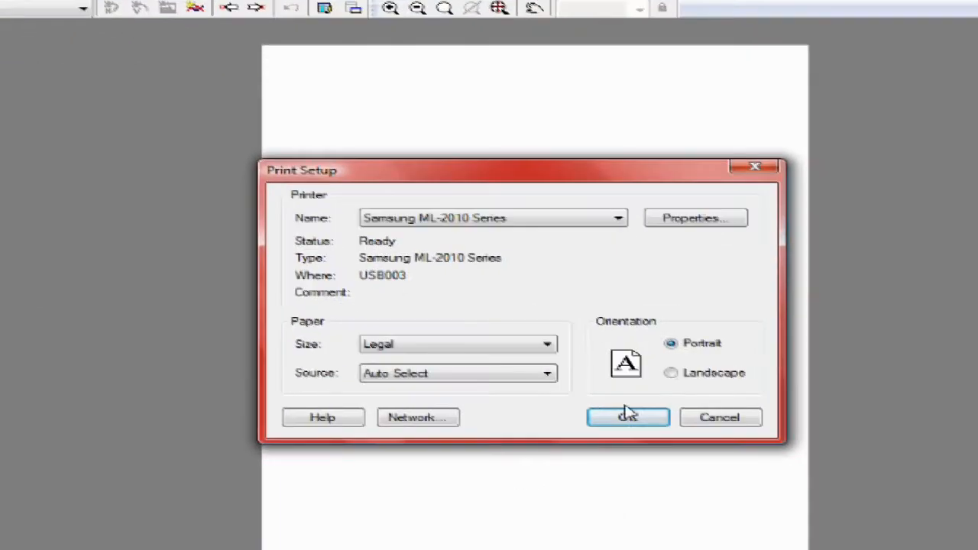
click(671, 373)
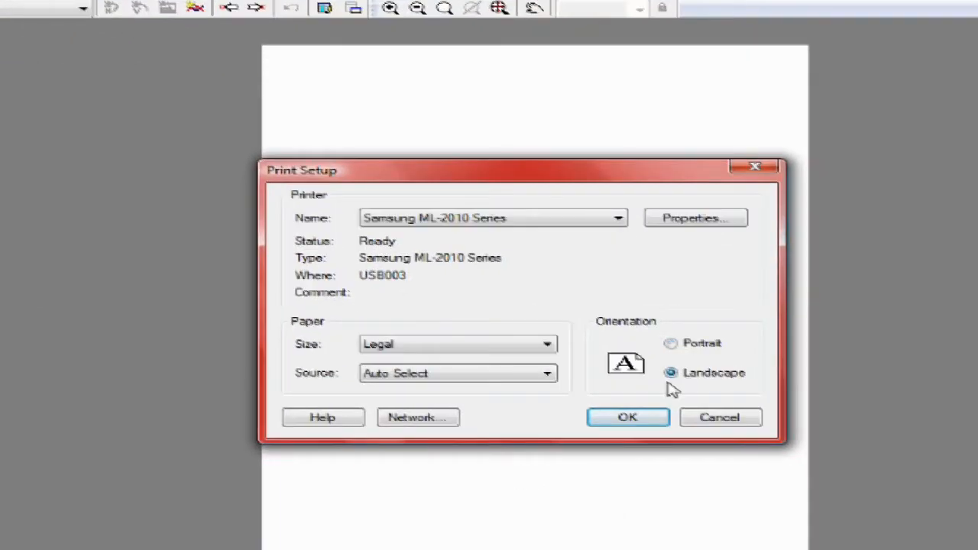
click(648, 420)
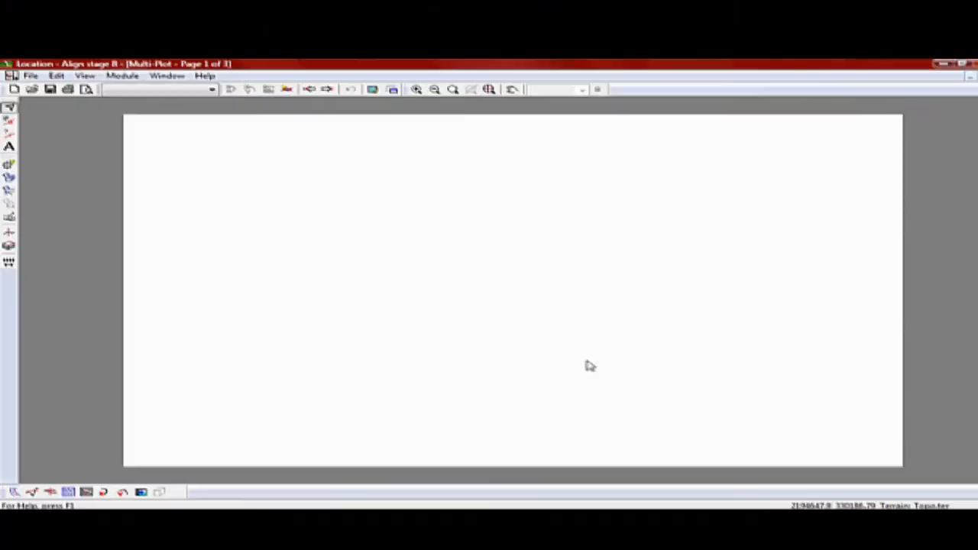
Add a Plan sub-view to the sheet, move it to the page's upper-left corner and shrink it to about half the page width
click(65, 78)
mouse_move(92, 136)
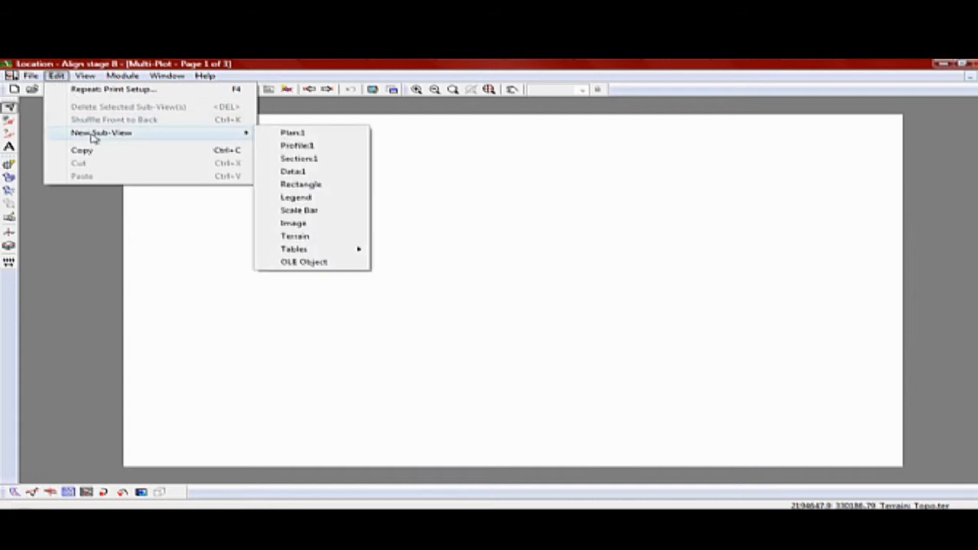
click(294, 133)
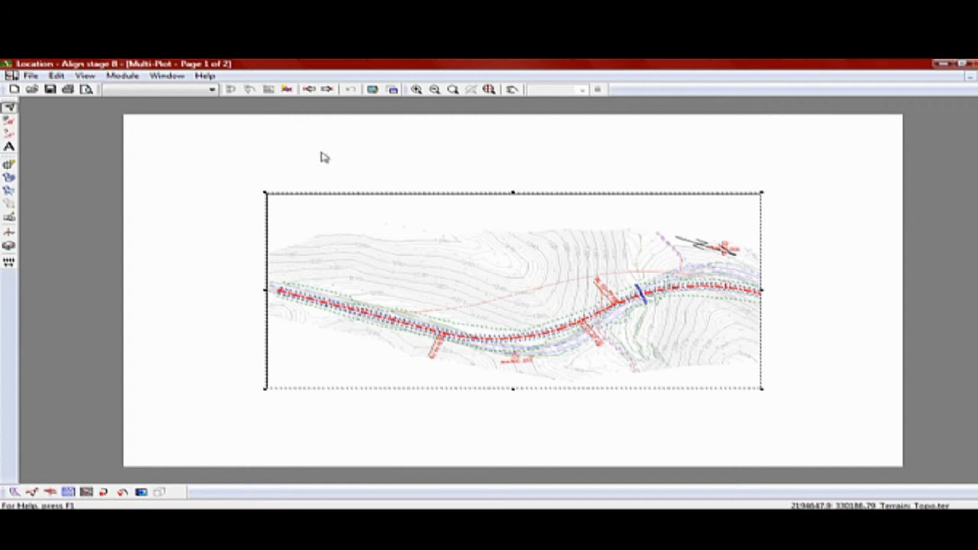
drag(577, 320, 452, 253)
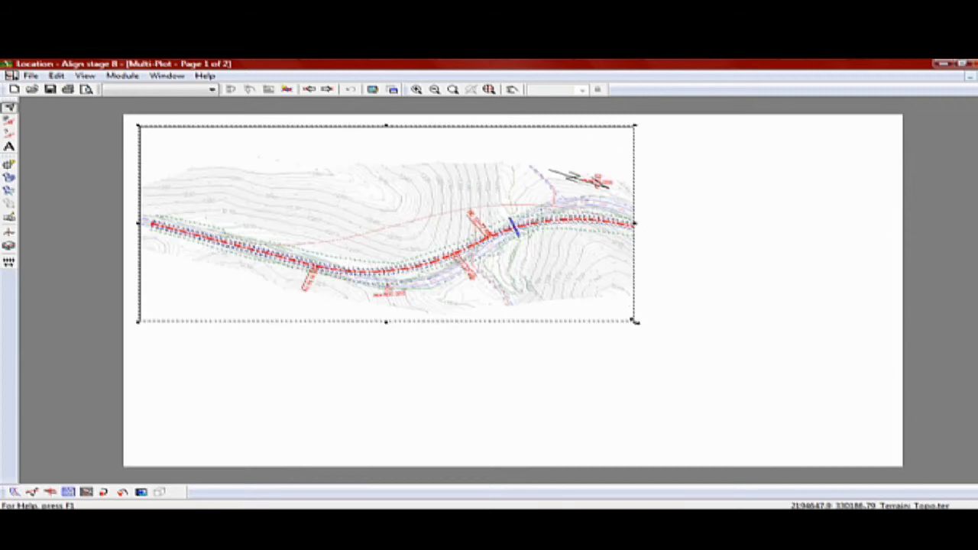
drag(636, 322, 537, 286)
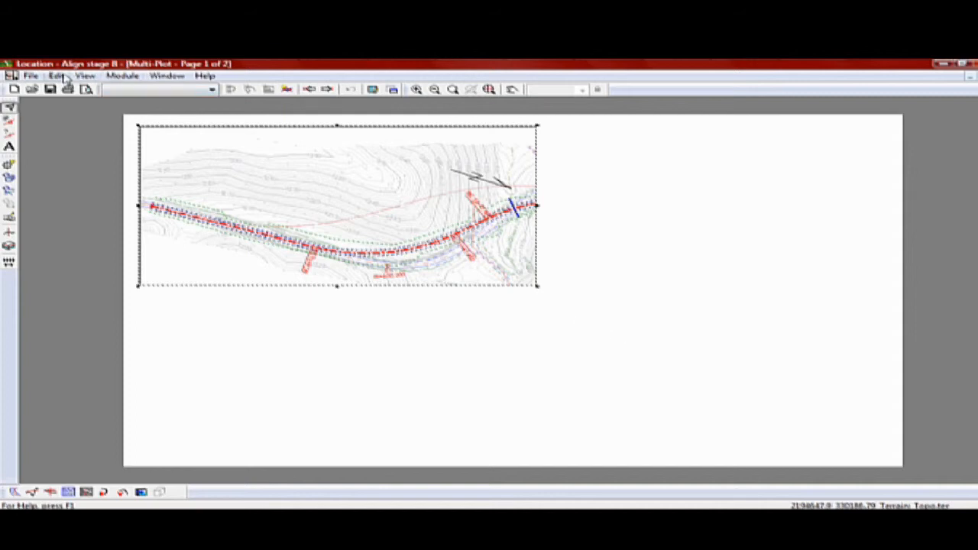
Add a Profile sub-view and fit it directly below the plan, roughly matching the plan's width and ending just above the page's lower edge
click(66, 79)
mouse_move(97, 136)
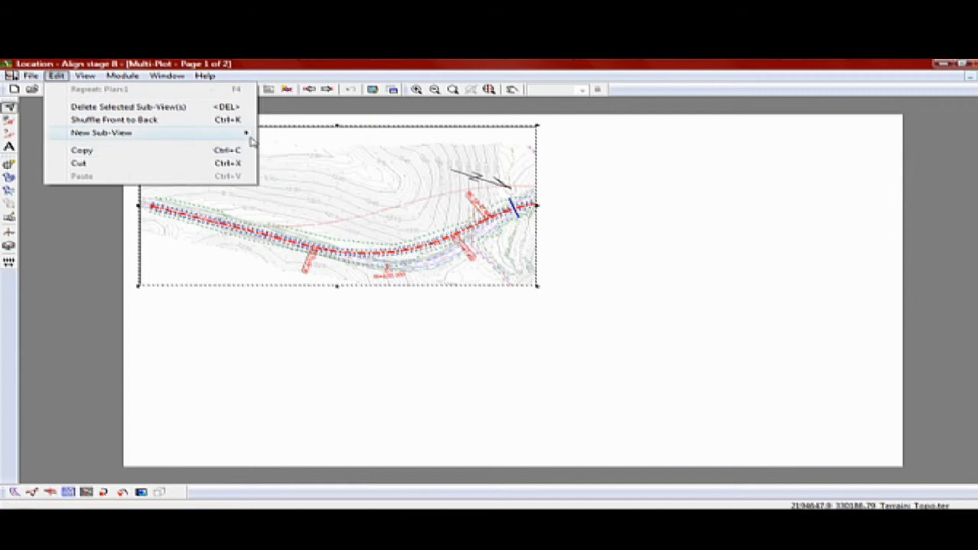
mouse_move(253, 141)
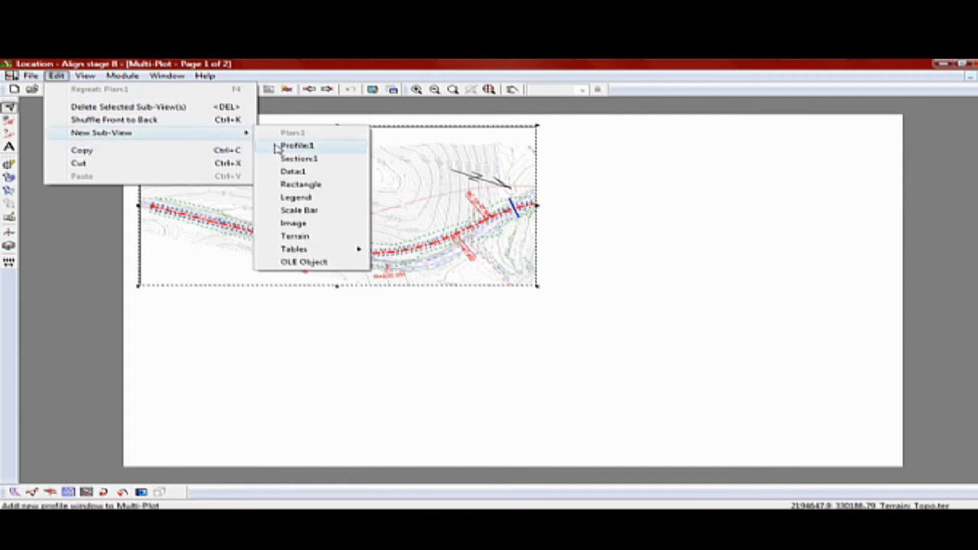
click(273, 146)
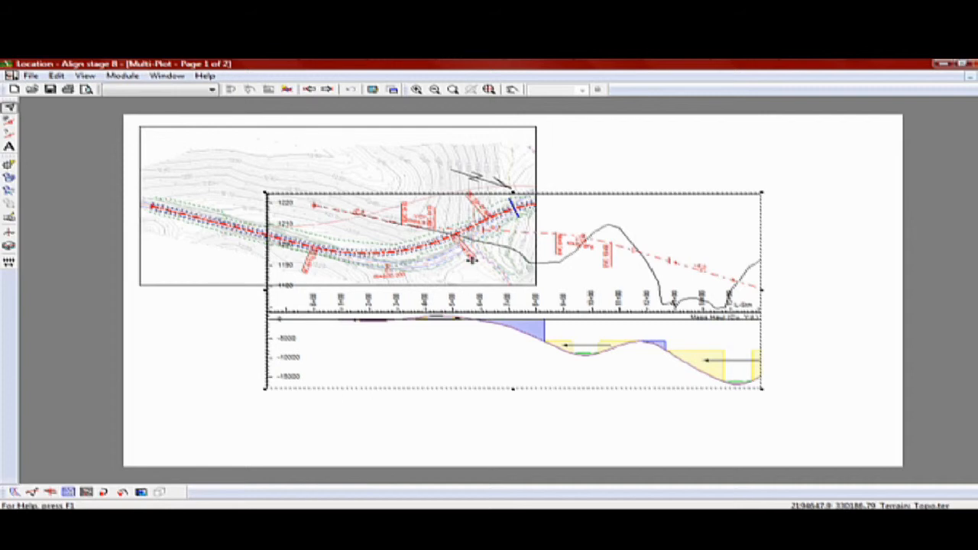
drag(483, 273, 356, 344)
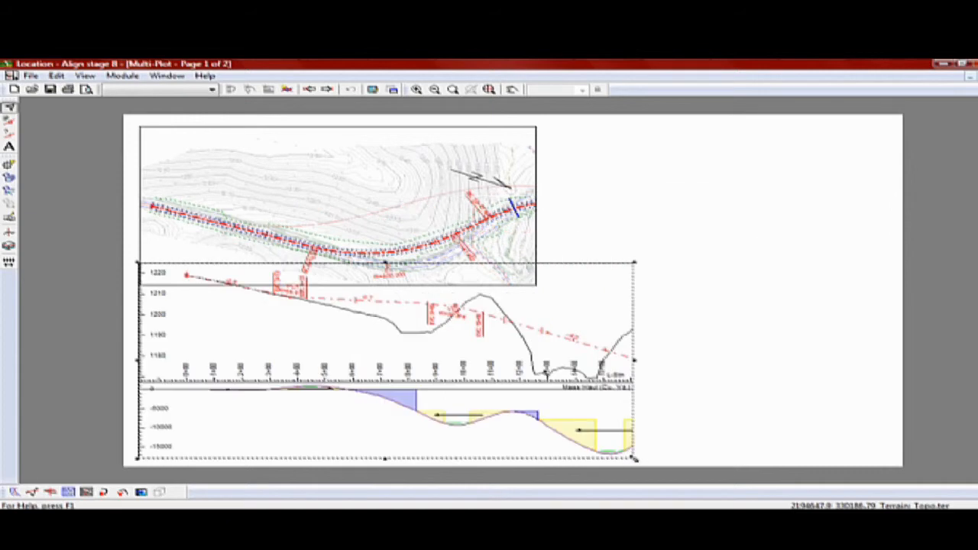
drag(635, 457, 539, 445)
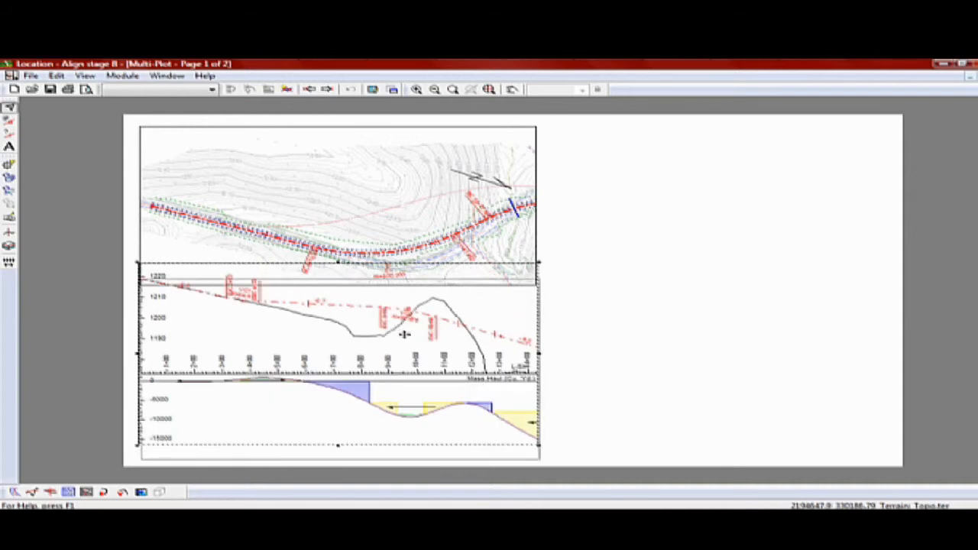
drag(403, 340, 406, 362)
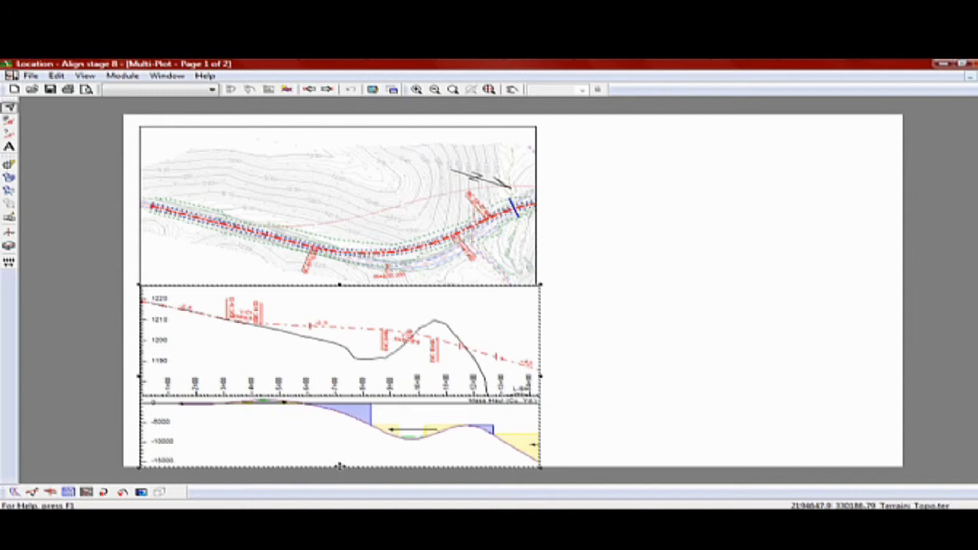
drag(340, 467, 341, 455)
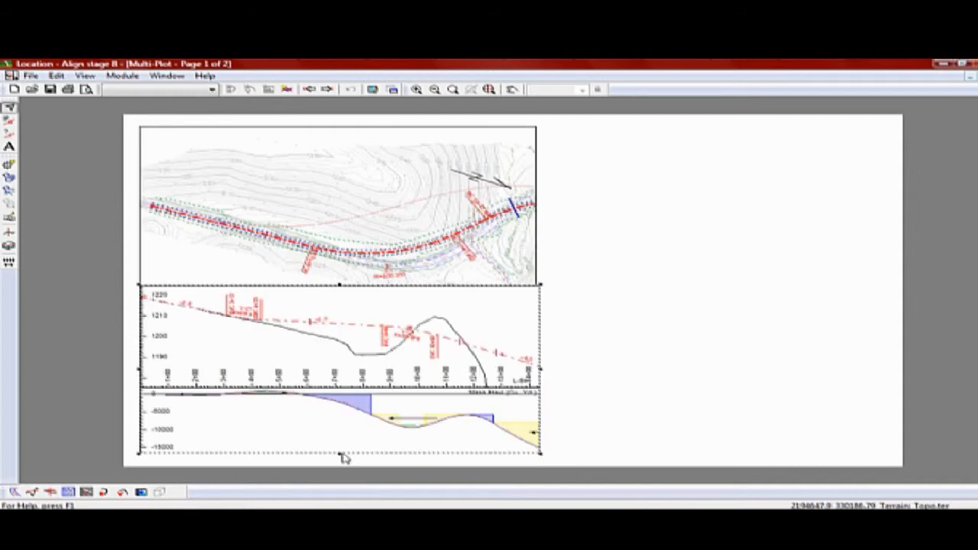
click(636, 368)
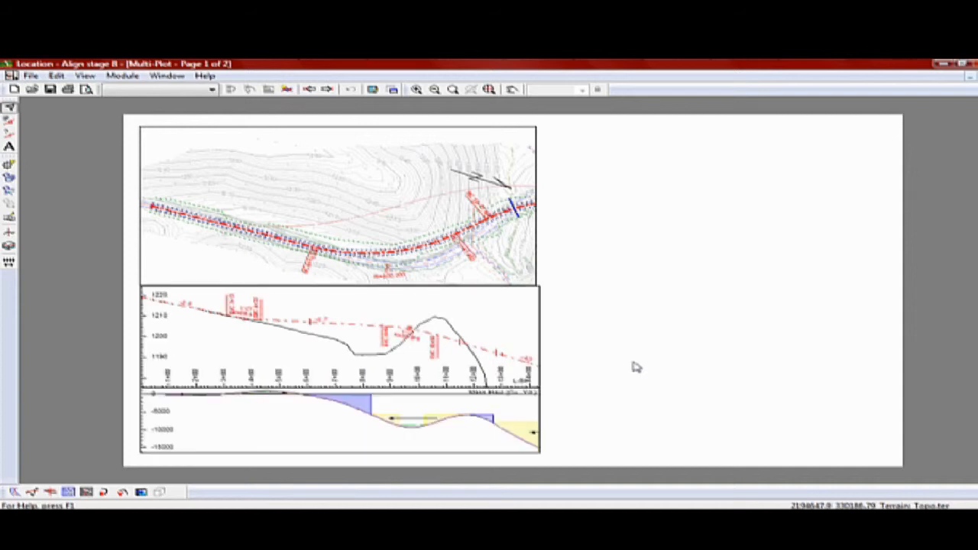
Turn on Snap to grid and Show grid for the Multi-Plot, with a grid spacing of 5 millimeters
click(85, 77)
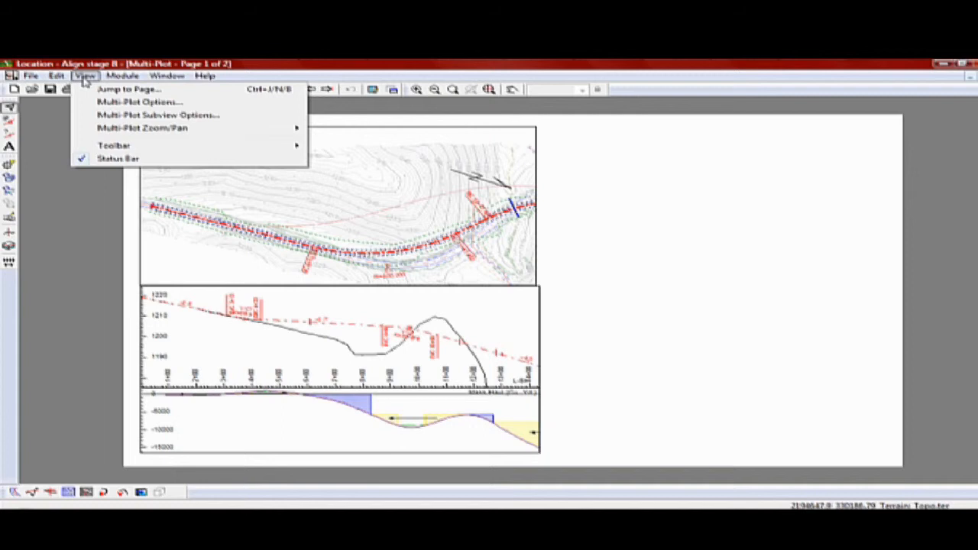
click(111, 101)
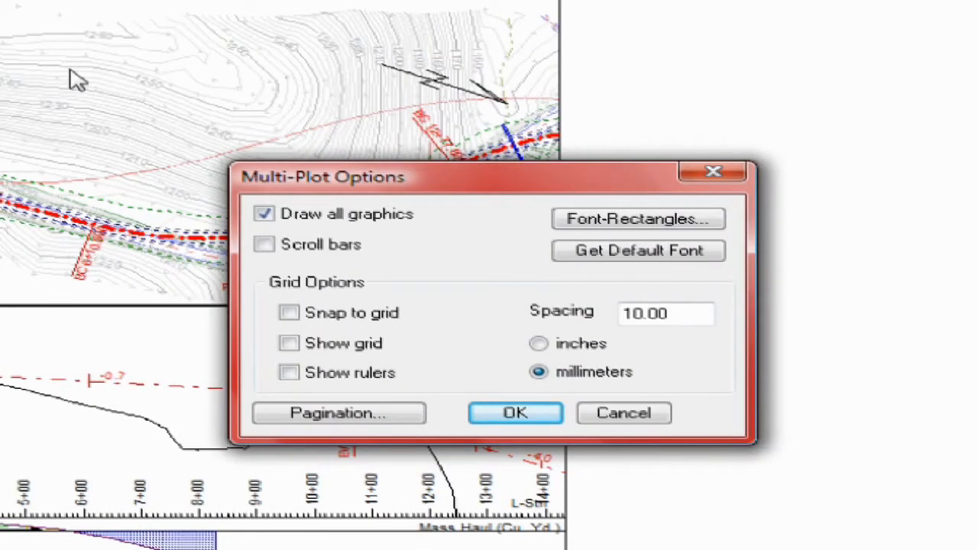
click(291, 314)
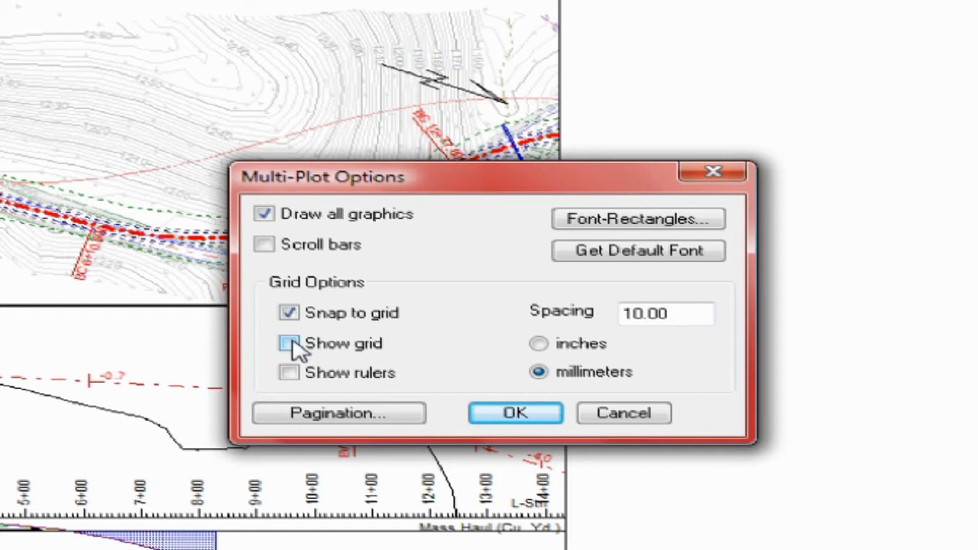
click(290, 344)
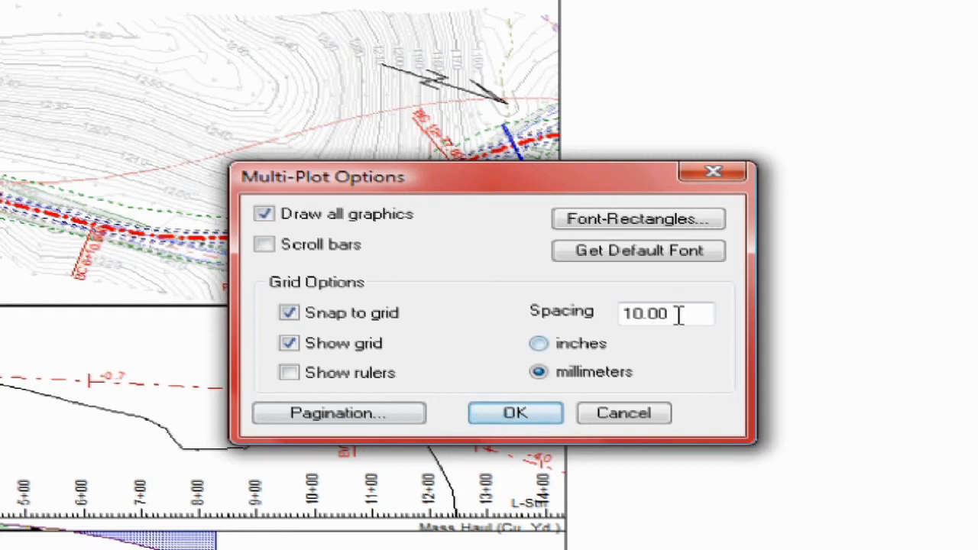
drag(673, 314, 618, 313)
key(BackSpace)
text(5)
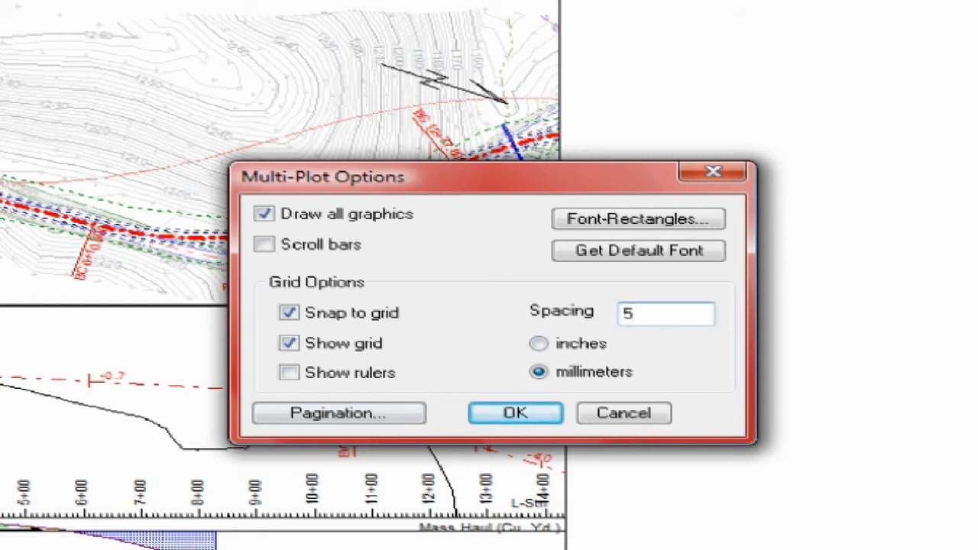
click(551, 416)
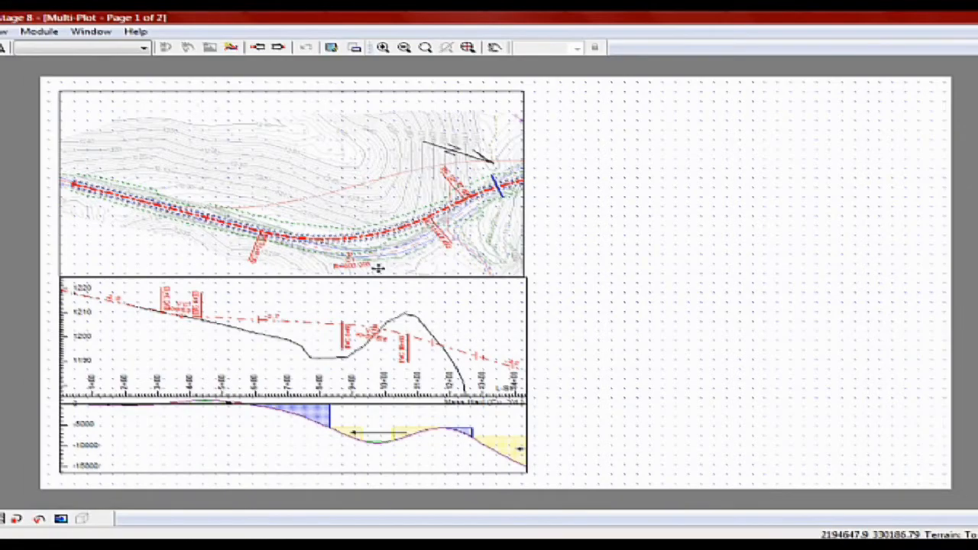
Snap the profile and plan sub-views to the grid so that their sides align and they share a common edge
click(295, 306)
drag(295, 306, 295, 304)
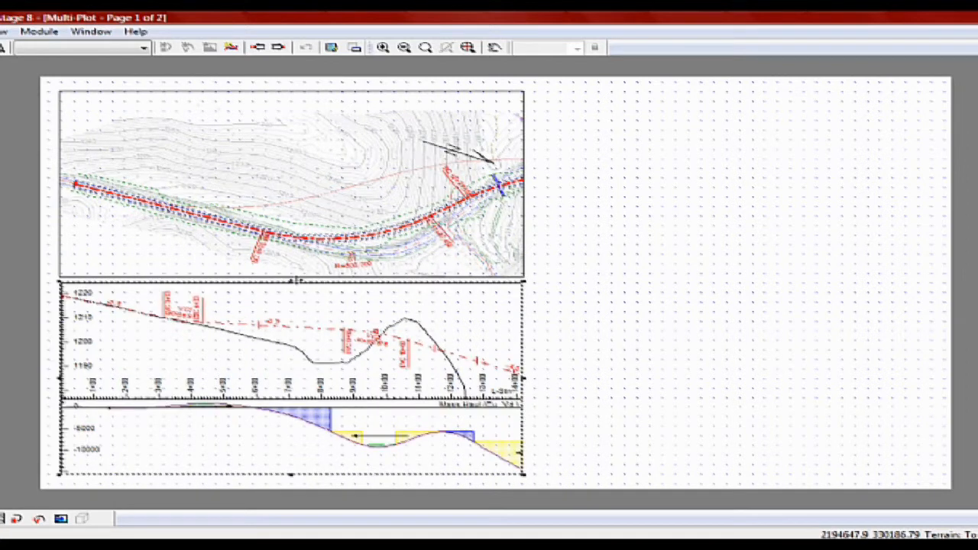
click(285, 230)
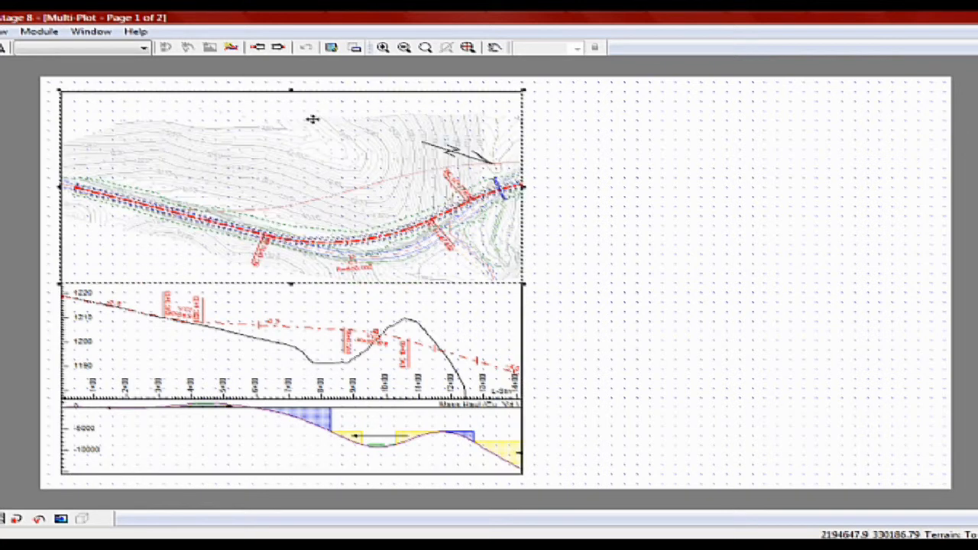
click(668, 220)
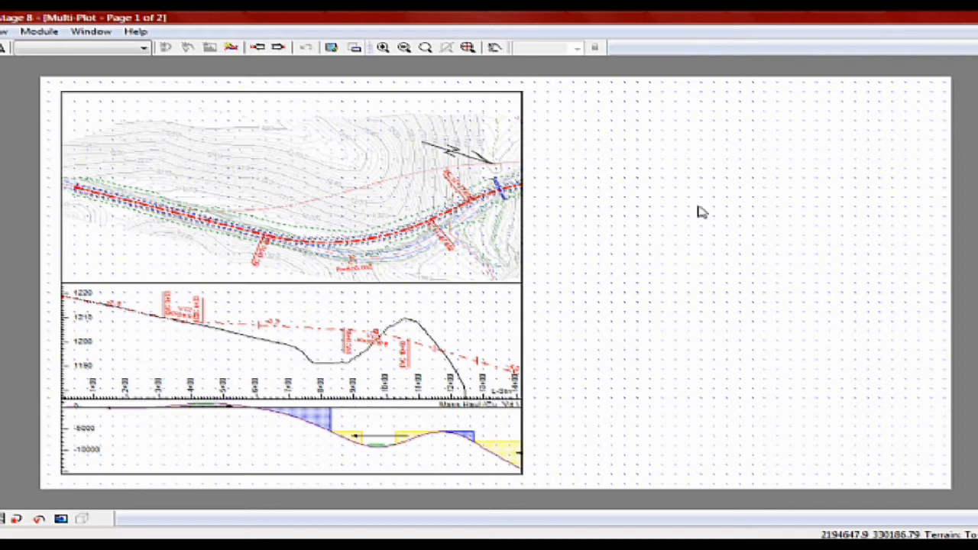
Set the scale of the Plan:1 sub-view to 1:1200
right_click(501, 231)
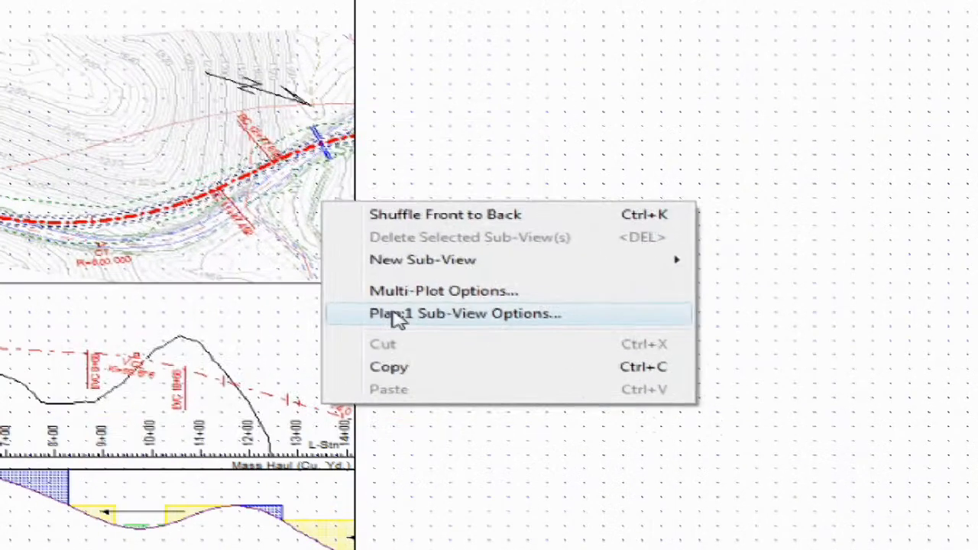
click(551, 305)
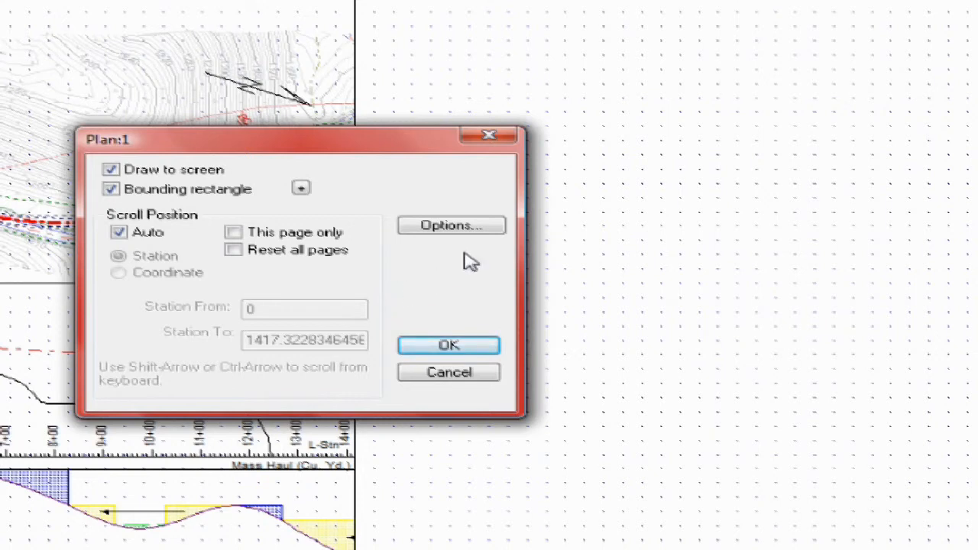
click(482, 223)
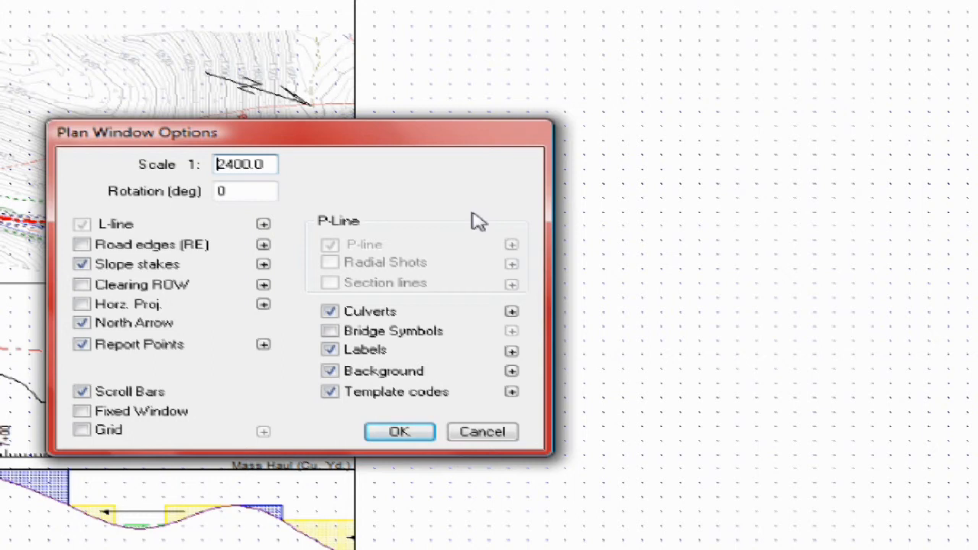
drag(272, 164, 189, 162)
text(1200)
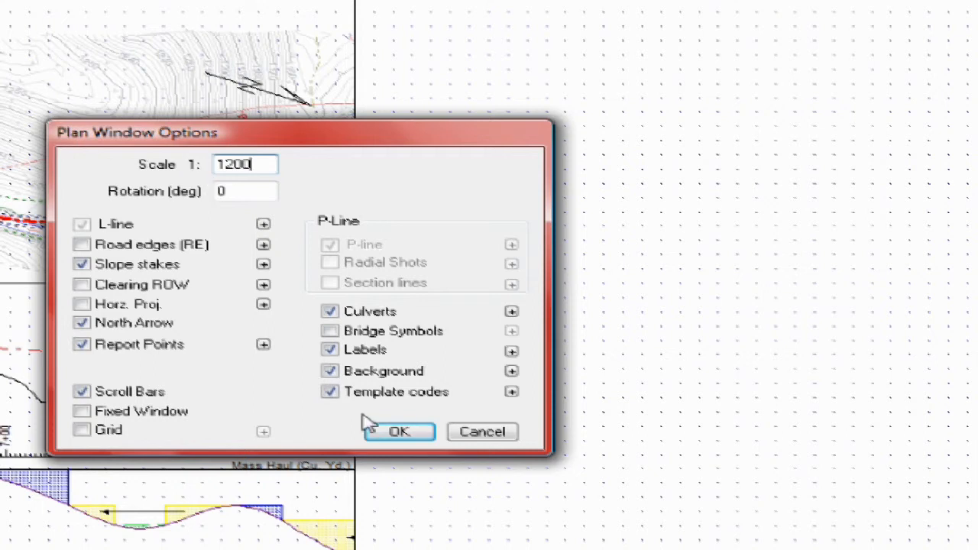
click(399, 432)
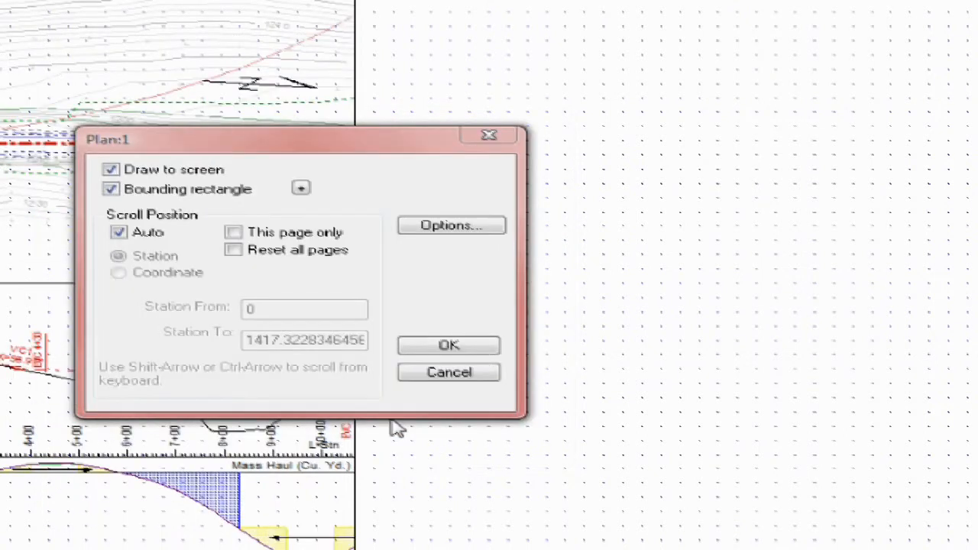
click(447, 346)
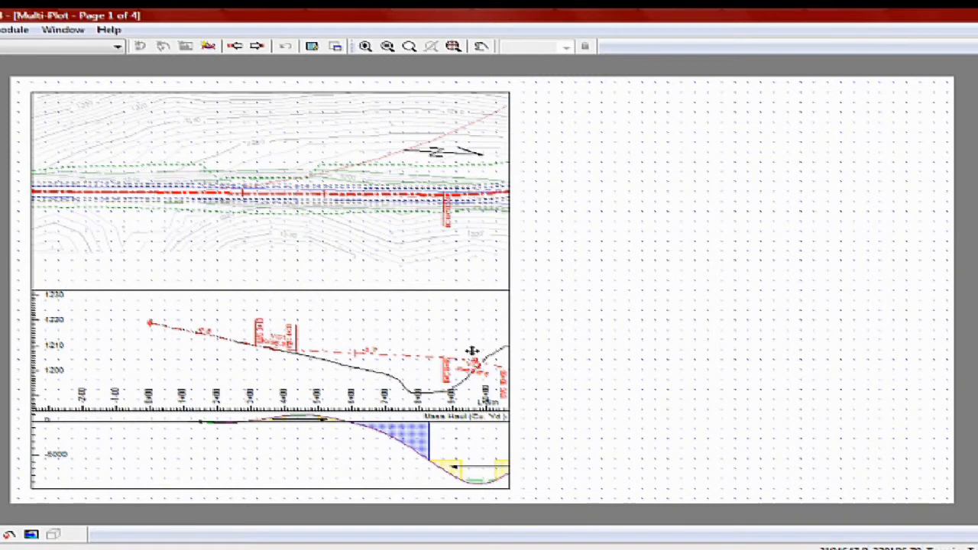
Set the Profile:1 sub-view's vertical scale to 120 and its horizontal scale to 1200
right_click(472, 351)
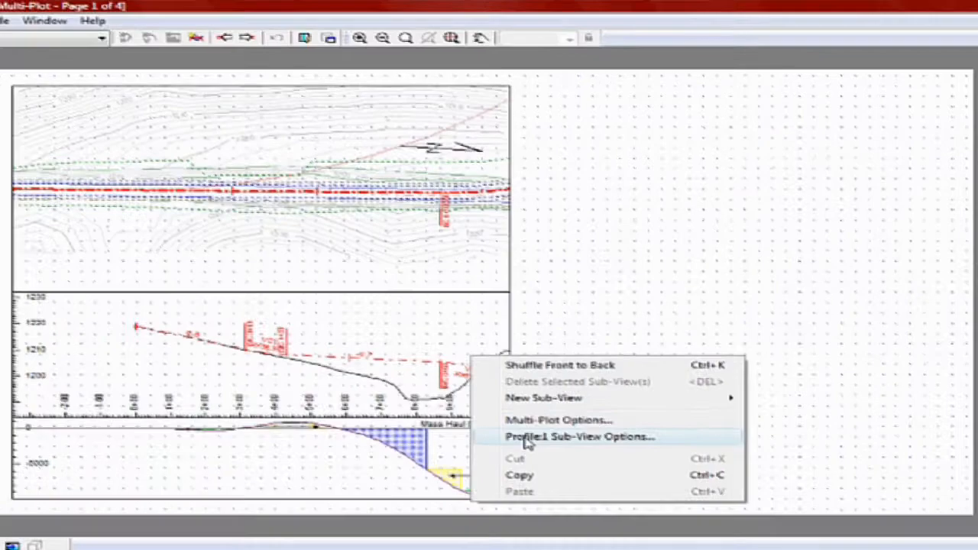
click(525, 439)
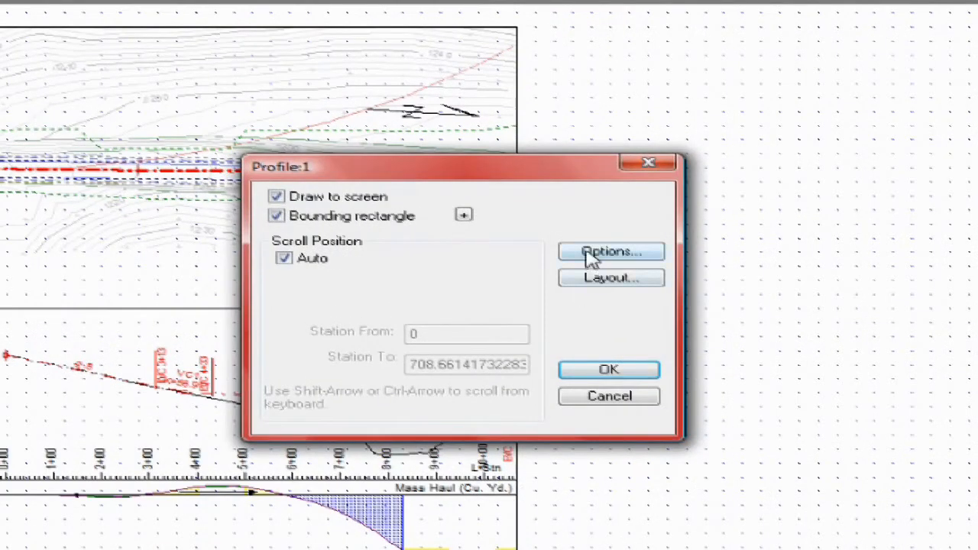
click(593, 256)
drag(330, 192, 286, 192)
text(120)
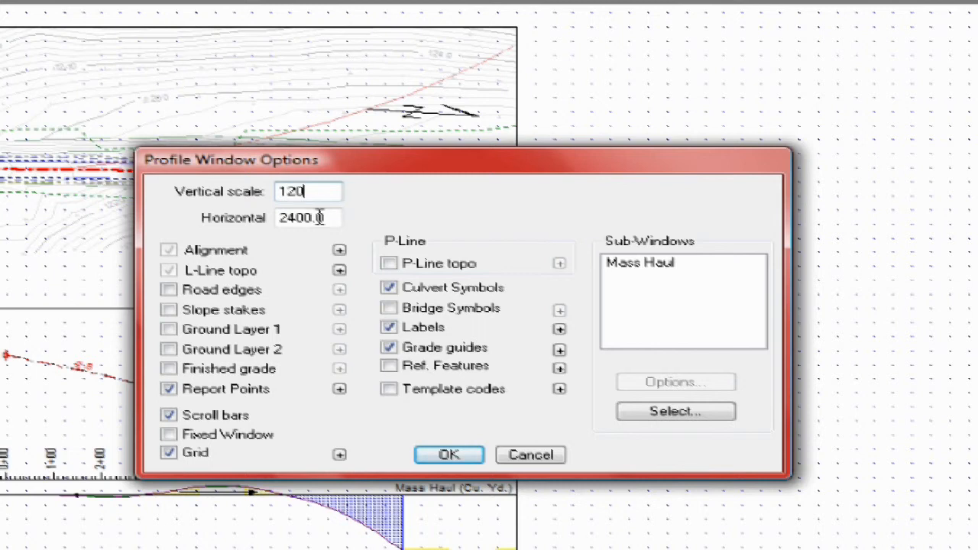
drag(322, 219, 276, 220)
text(1200)
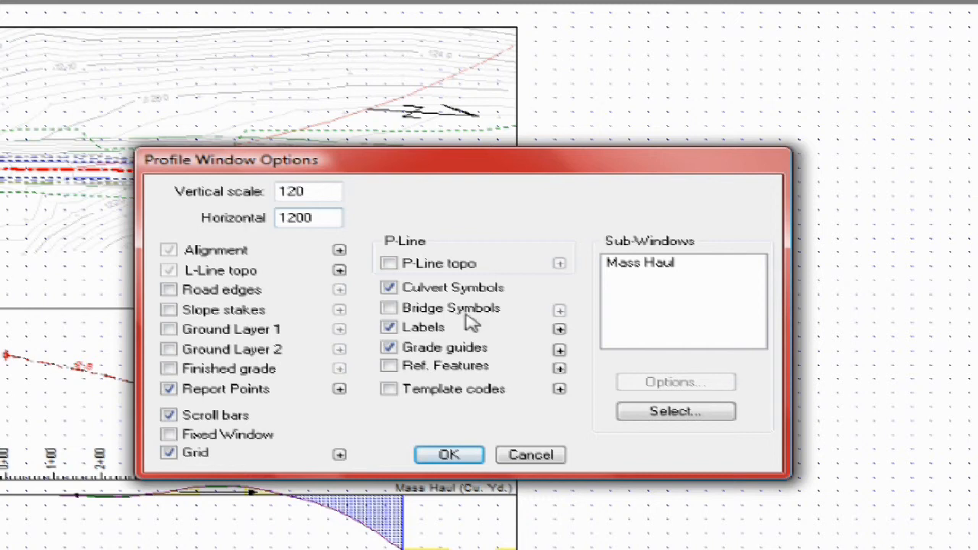
Remove the Mass Haul sub-window from the Profile:1 sub-view and apply the profile options
click(626, 262)
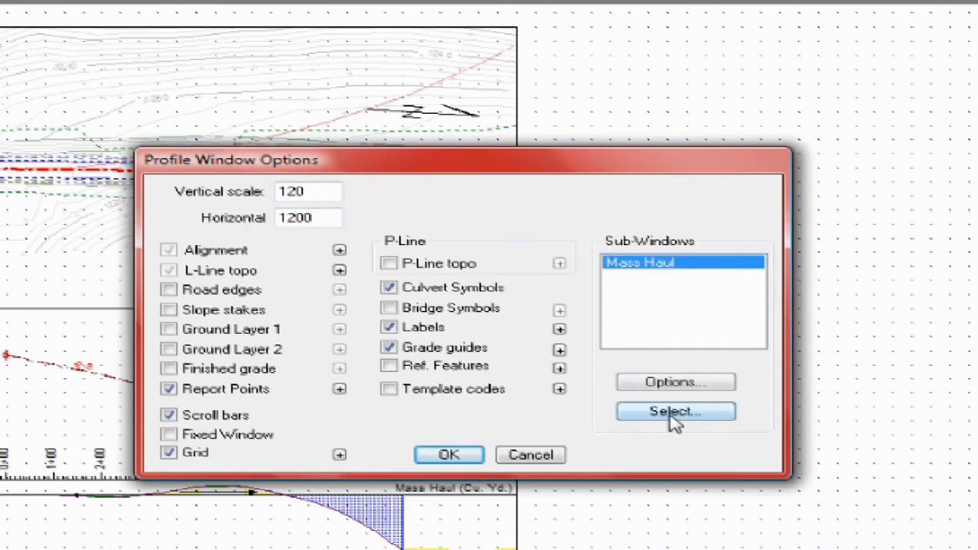
click(671, 417)
click(545, 202)
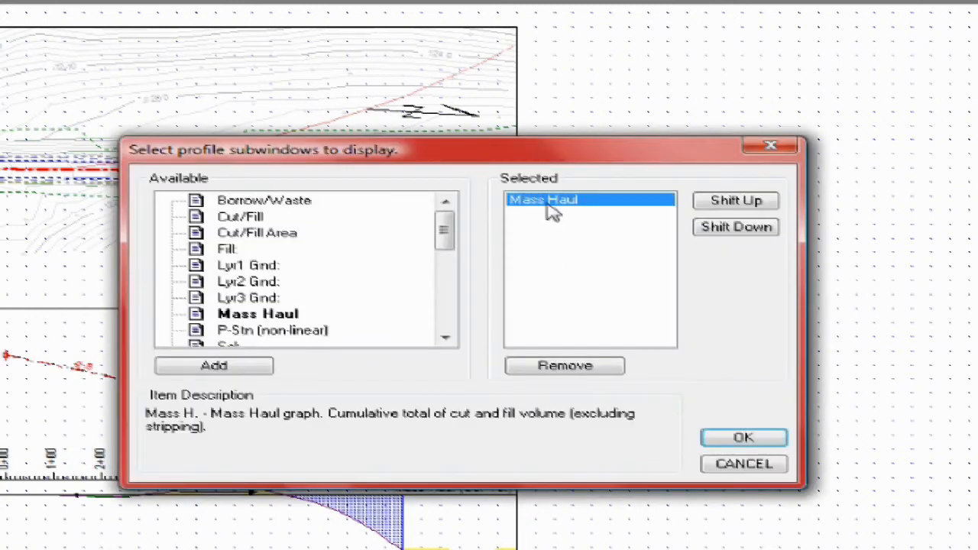
click(574, 368)
click(772, 442)
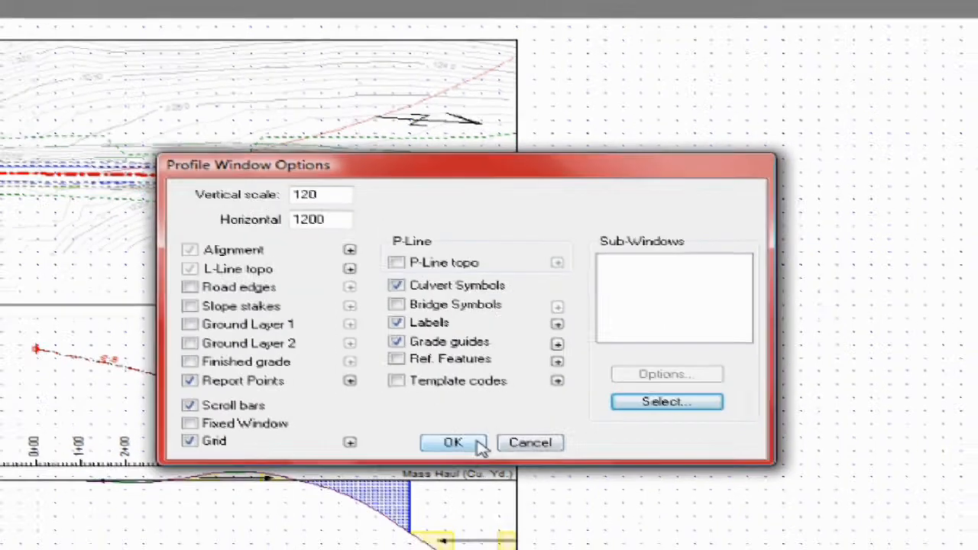
click(474, 456)
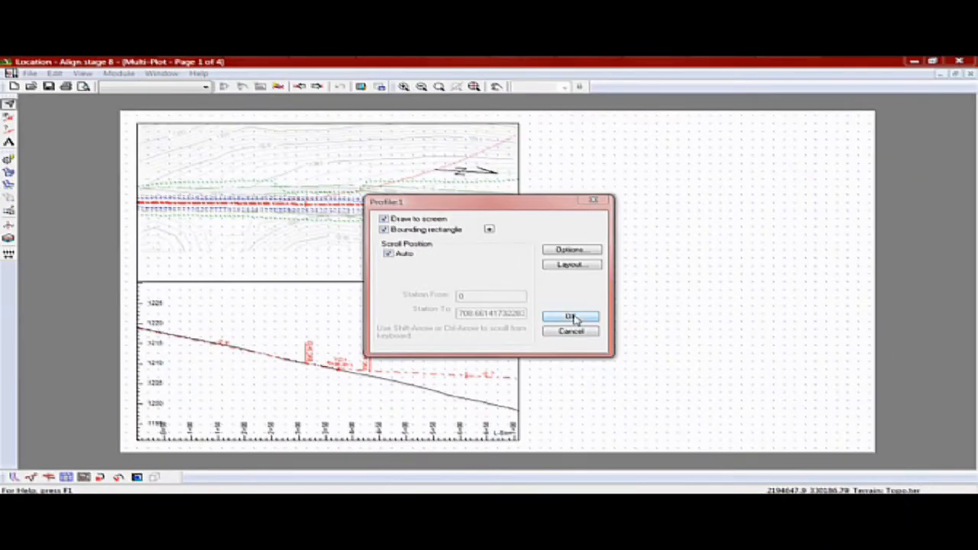
click(572, 317)
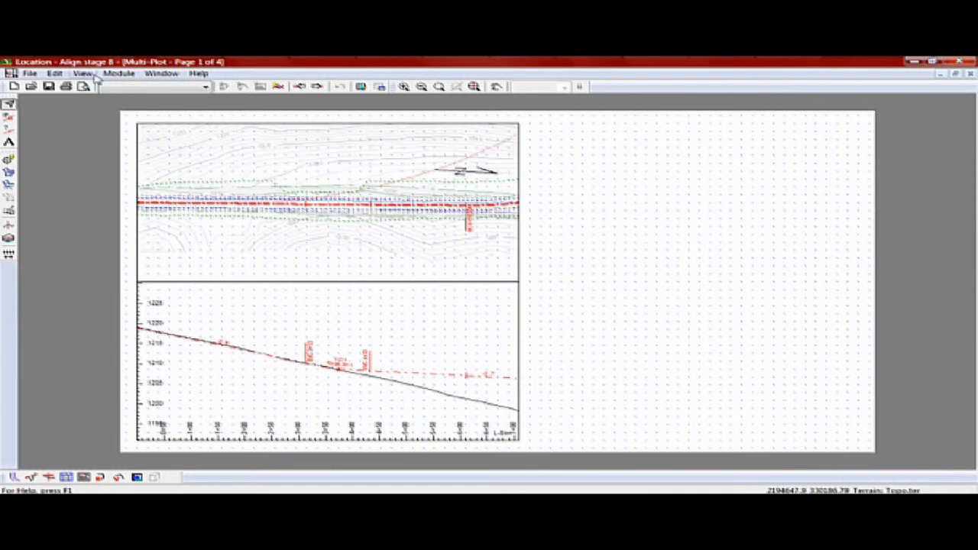
Add a Scale Bar sub-view that uses the plan scale, with the title "Distance in feet"
click(54, 72)
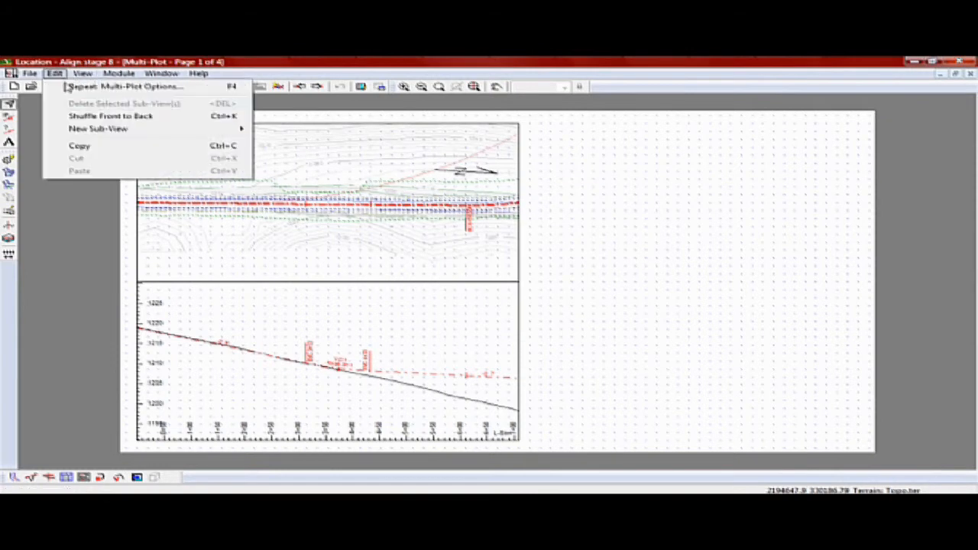
mouse_move(99, 129)
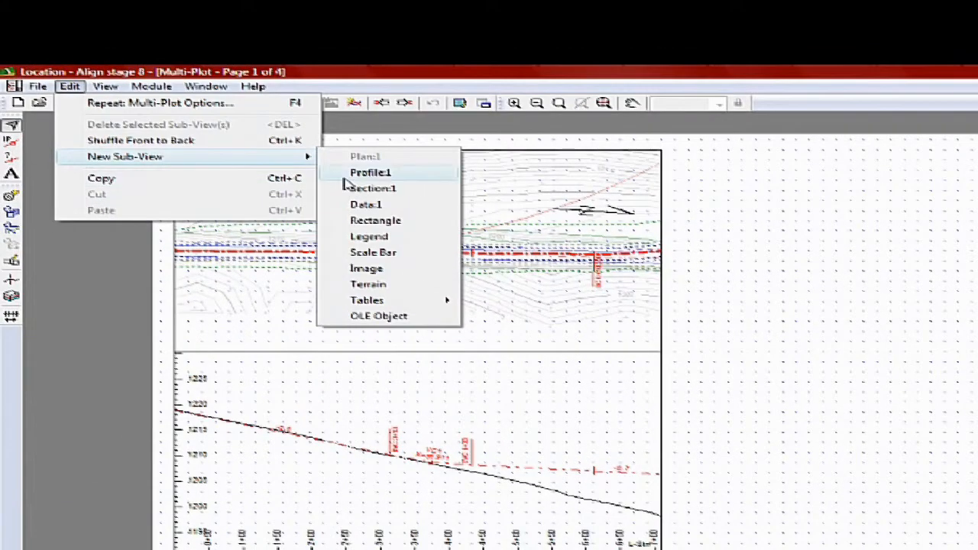
click(374, 252)
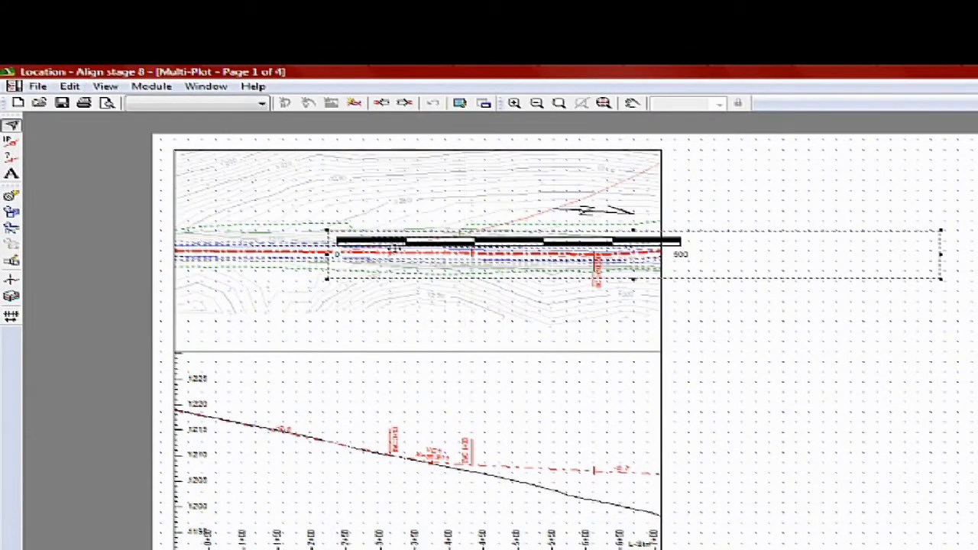
right_click(780, 265)
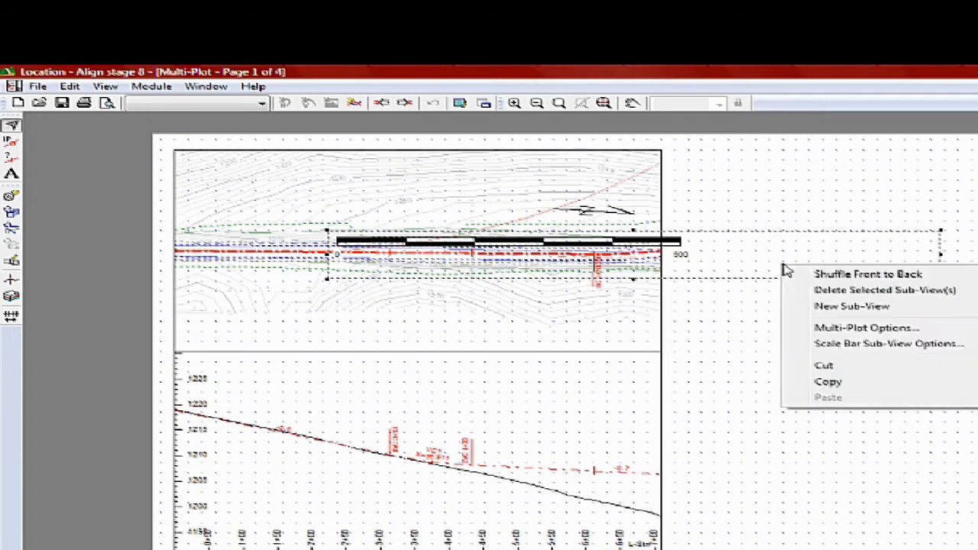
click(817, 344)
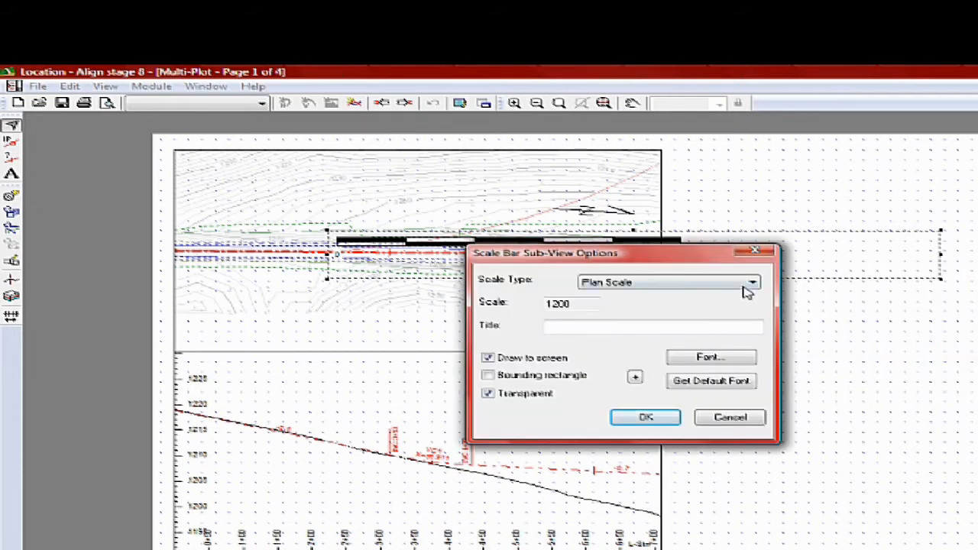
click(574, 329)
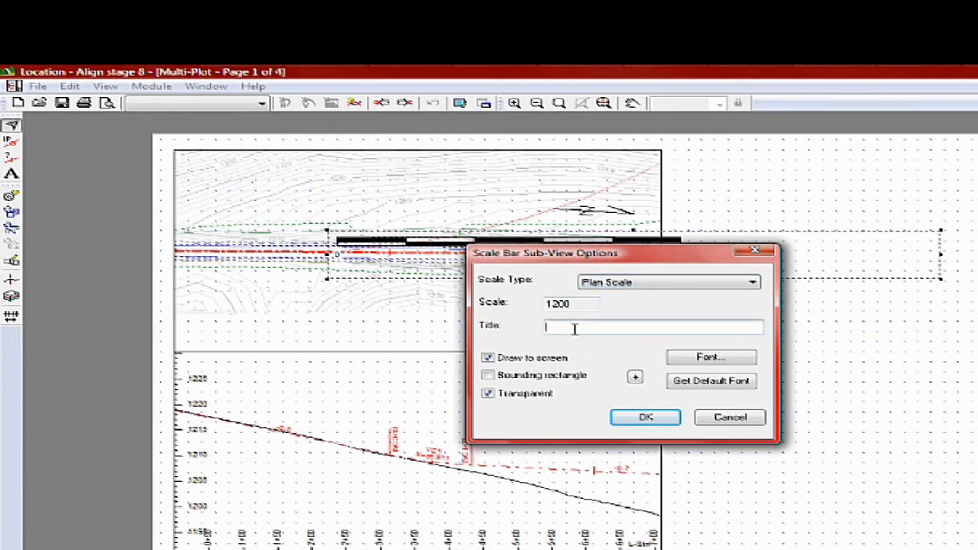
text(Distance in feet)
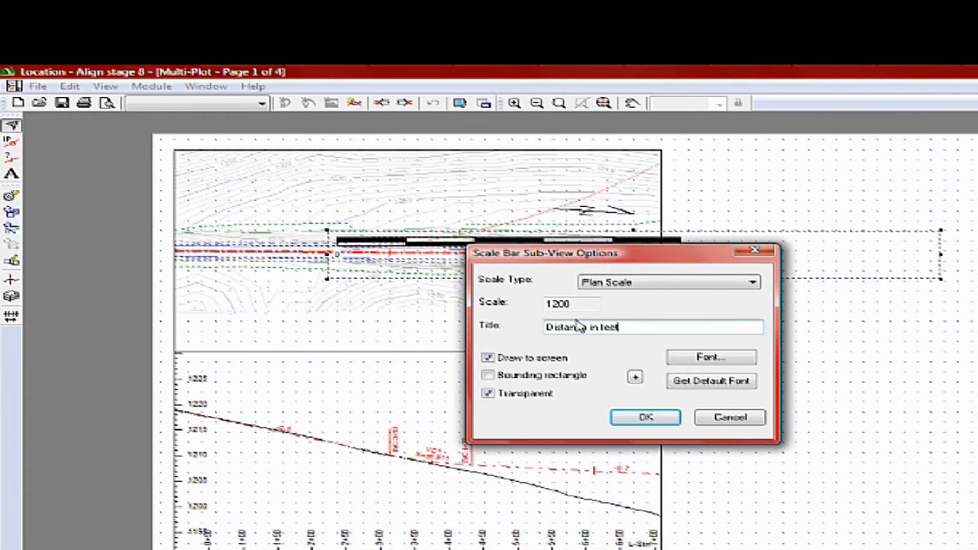
click(646, 420)
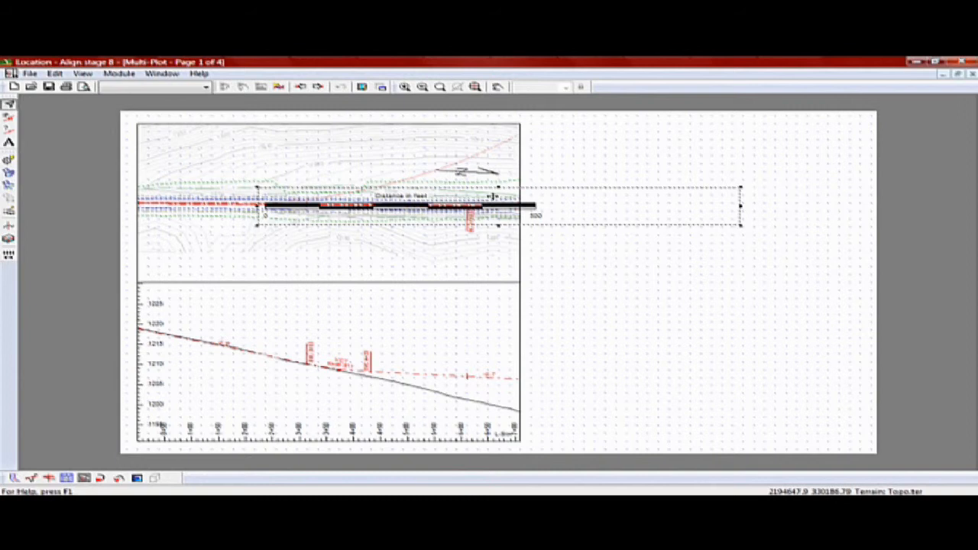
Move the scale bar into the plan's lower-left corner and shrink its frame to fit above the profile, spanning under half the plan's width
drag(492, 197, 374, 255)
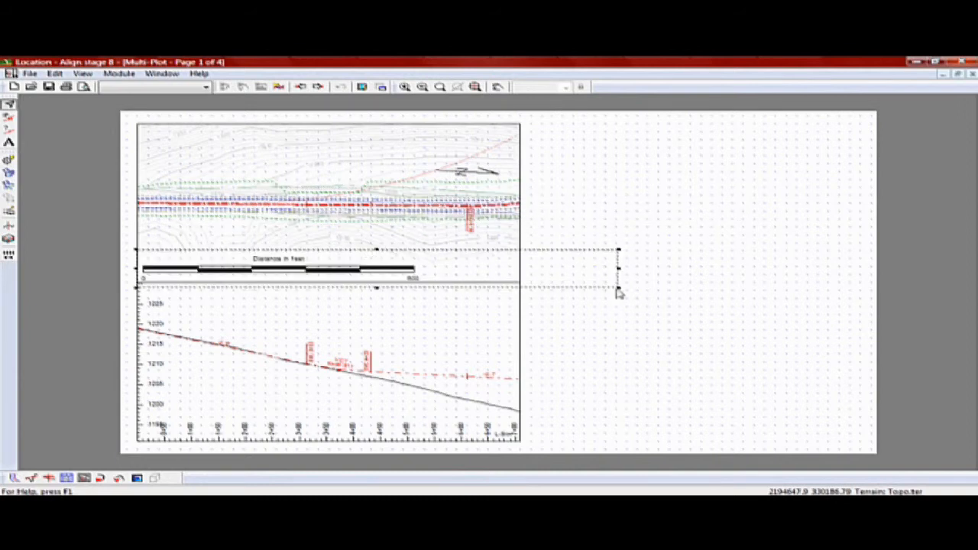
drag(543, 287, 298, 281)
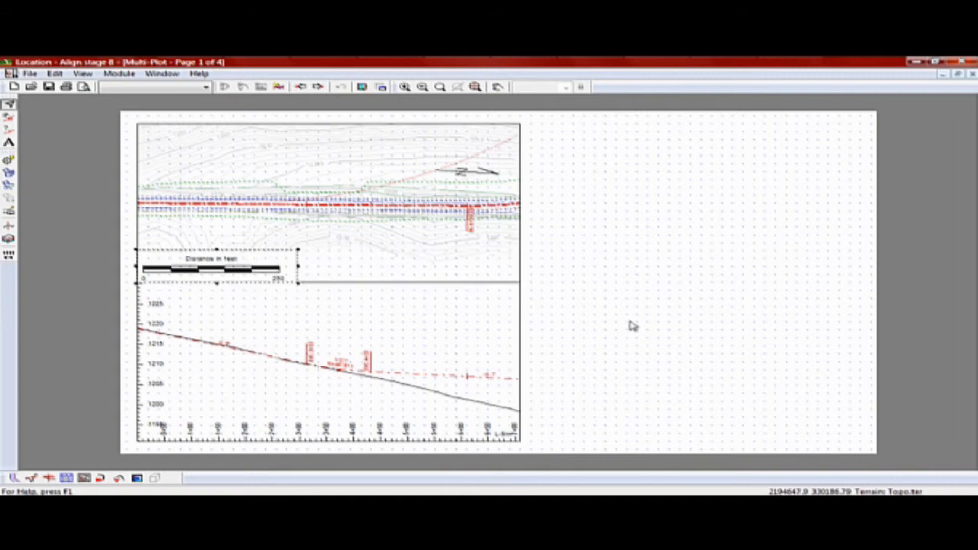
click(617, 283)
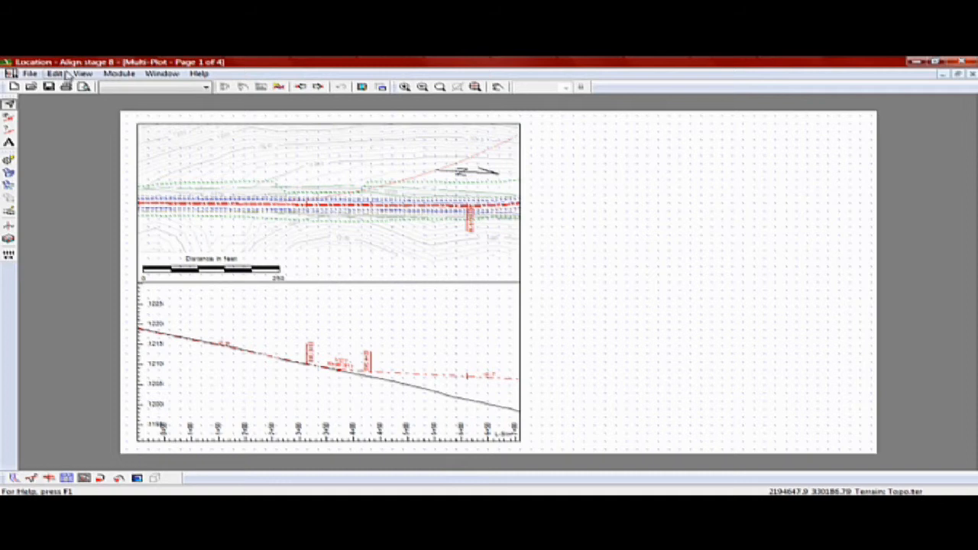
Add a Rectangle sub-view with the text "your name or some other text", centered horizontally and with text wrapping on
click(55, 74)
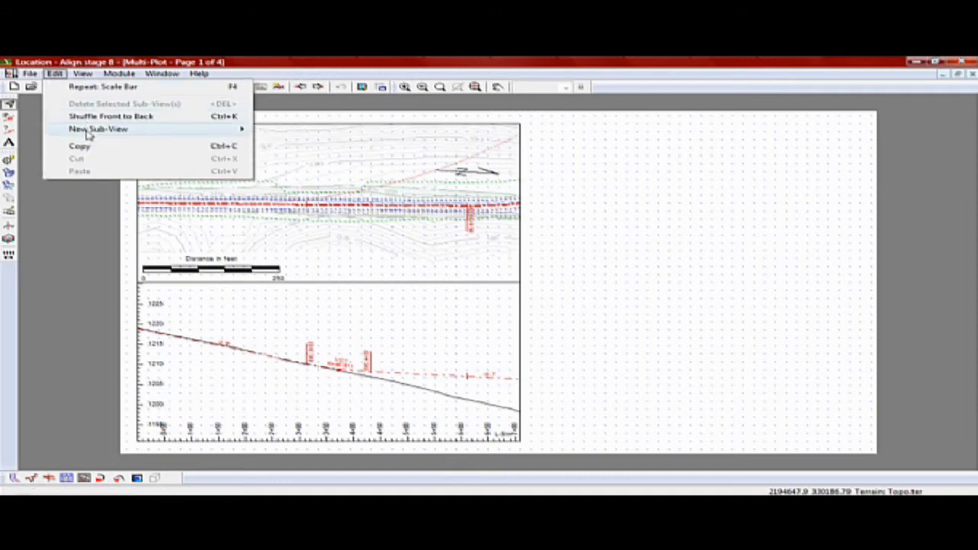
mouse_move(91, 130)
click(297, 178)
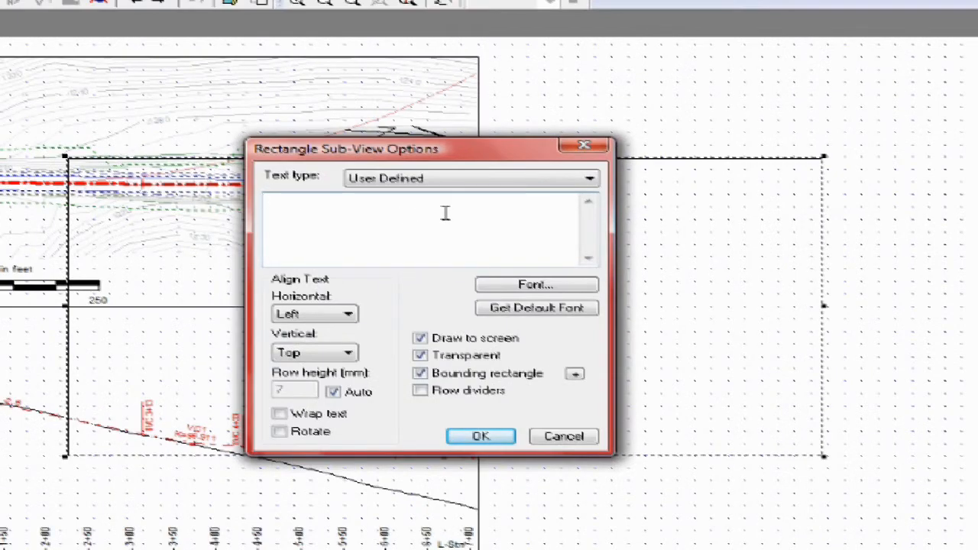
text(your name or some other text)
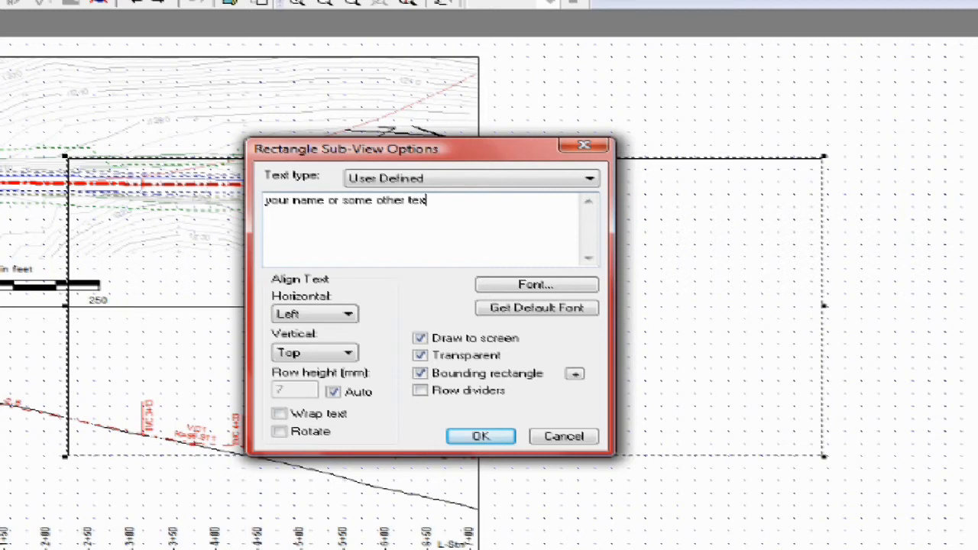
click(350, 316)
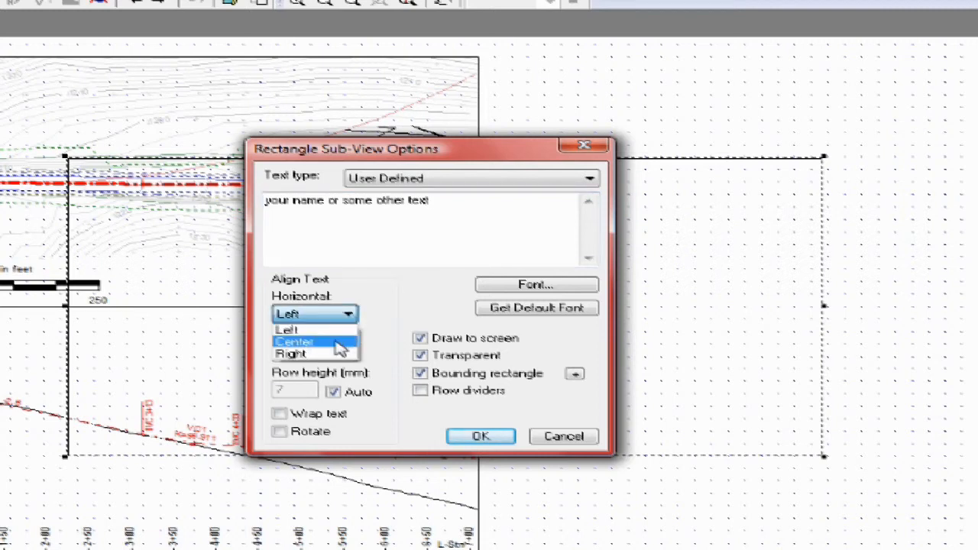
click(340, 343)
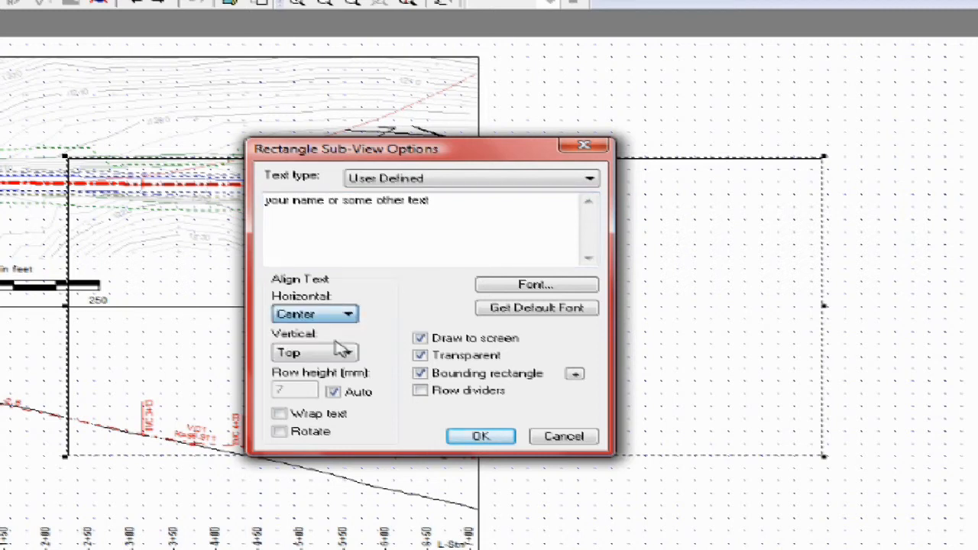
click(287, 415)
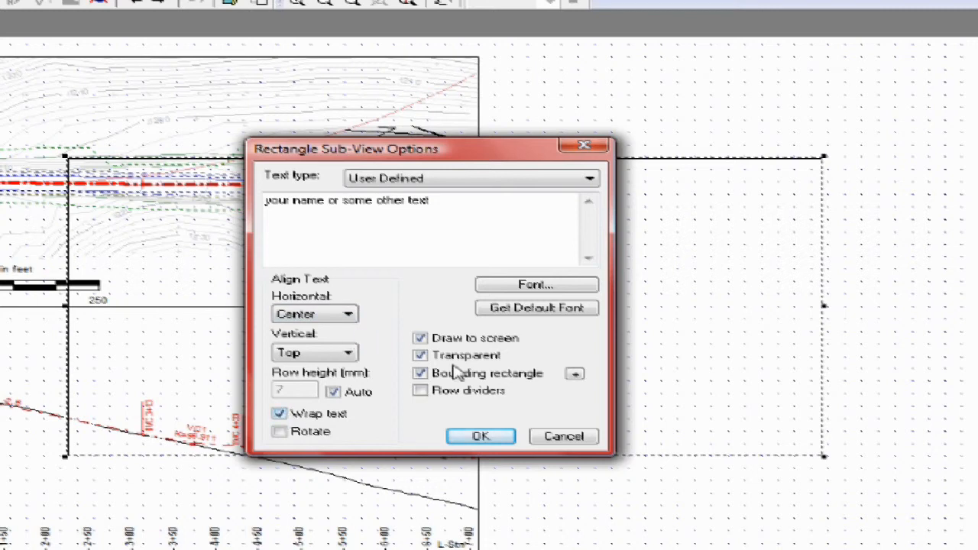
Set the font size of the rectangle's text to 20 and apply the rectangle options
click(548, 285)
click(541, 284)
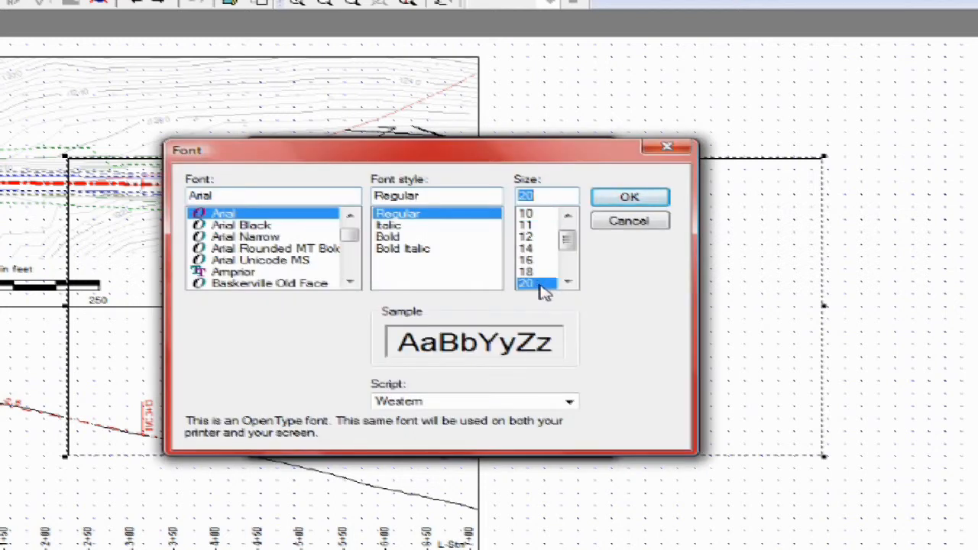
click(612, 203)
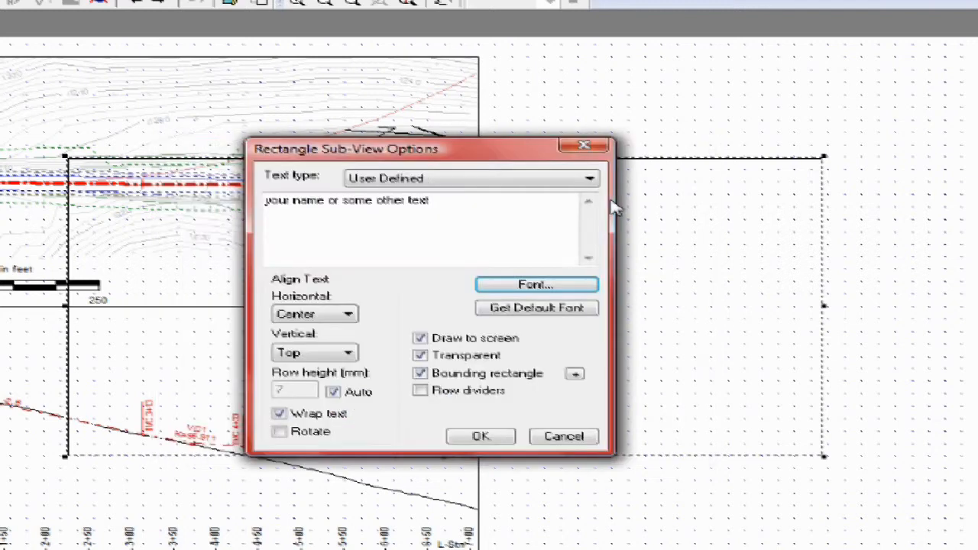
click(482, 436)
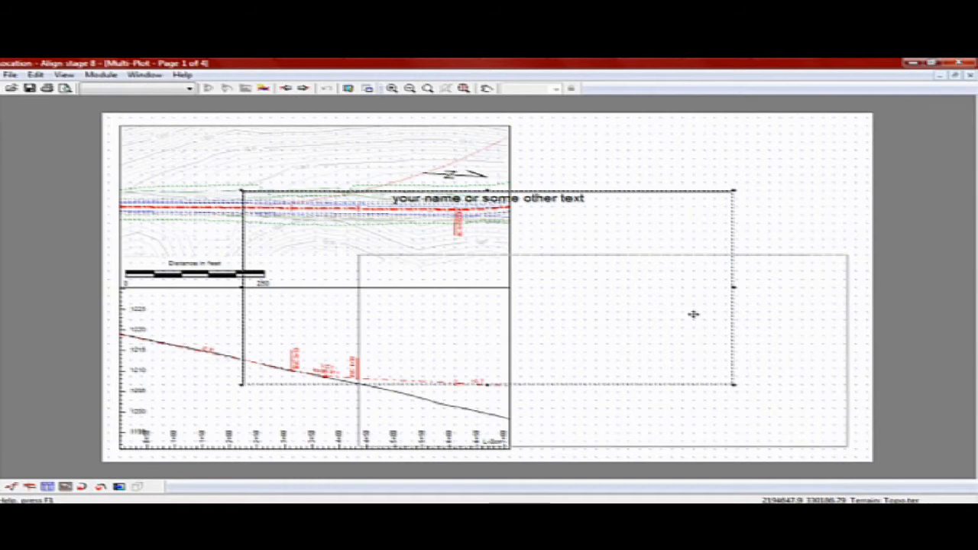
Move and resize the text rectangle into a low box beside the profile, filling the page's lower-right area and level with the profile's lower edge
click(695, 315)
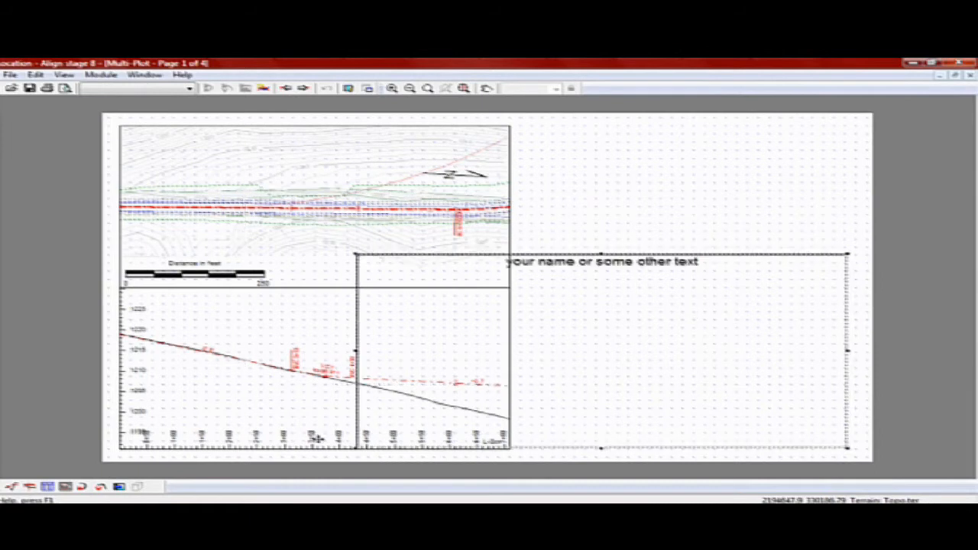
drag(355, 352, 527, 381)
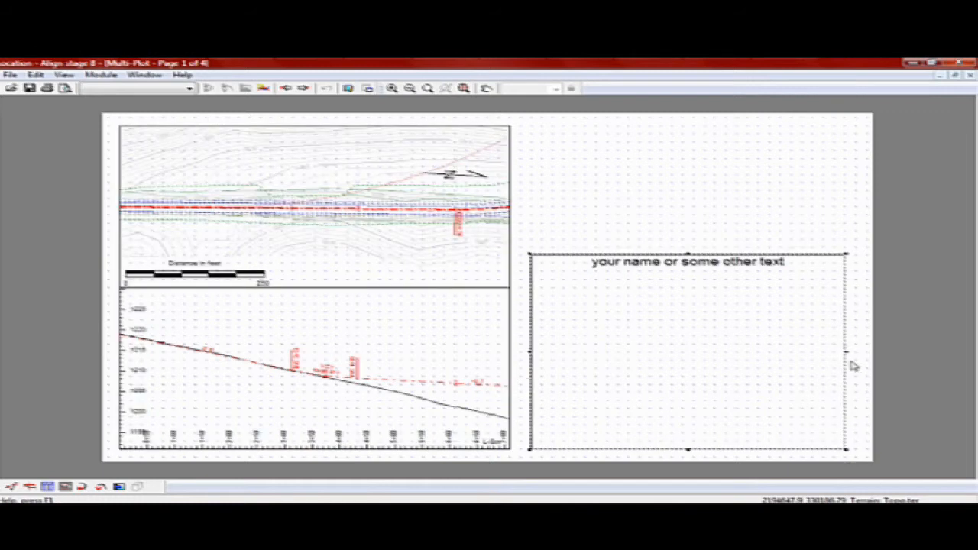
drag(846, 352, 857, 353)
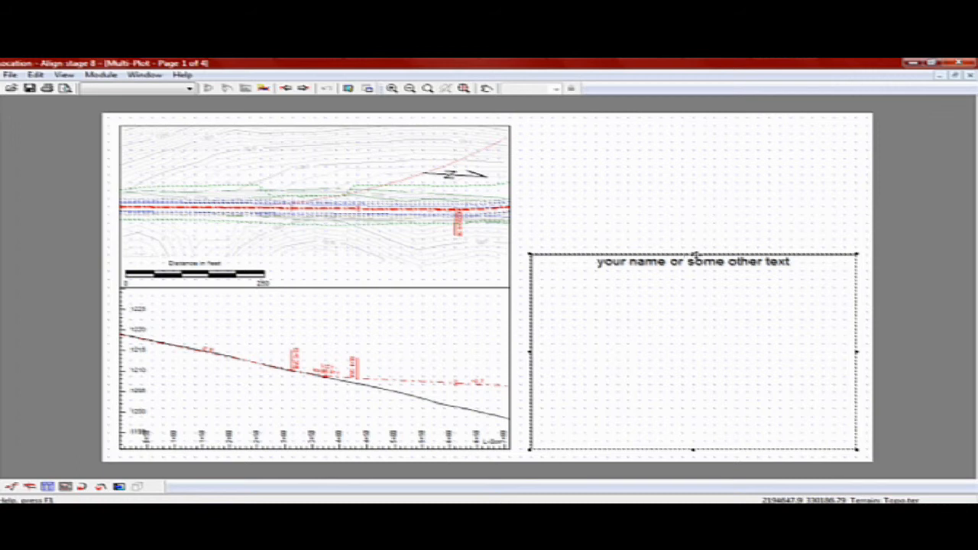
drag(693, 254, 713, 375)
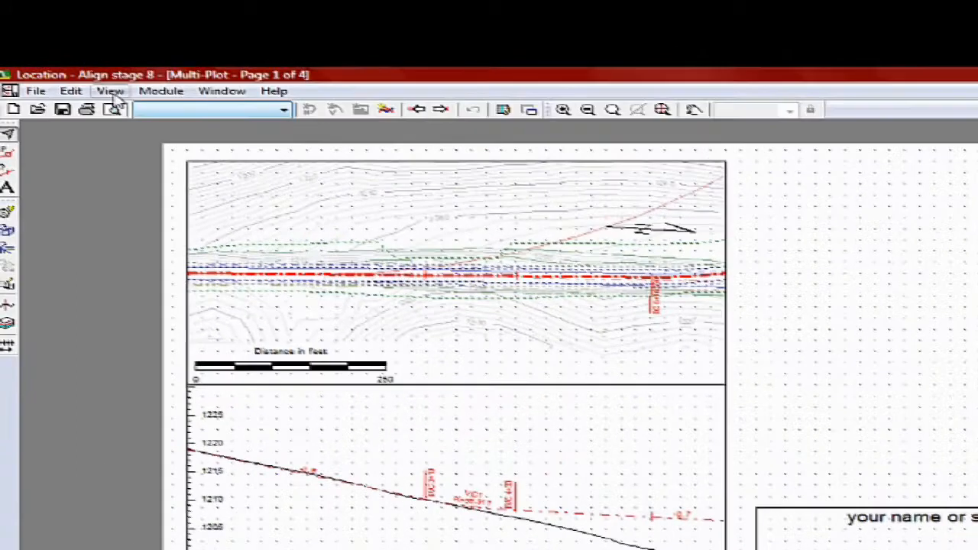
Add a Rectangle sub-view with the text type Print Date, keeping the default alignment and bounding rectangle
click(36, 75)
mouse_move(173, 187)
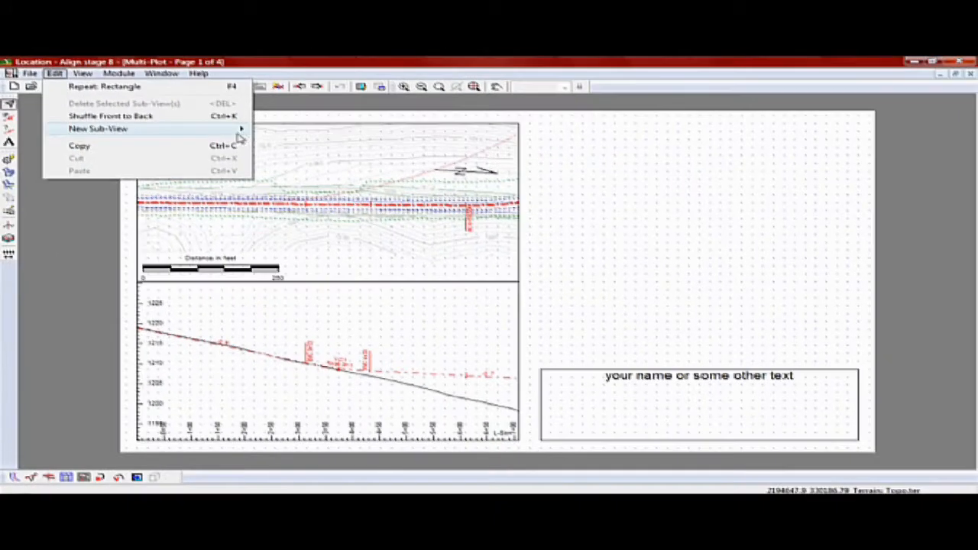
click(284, 179)
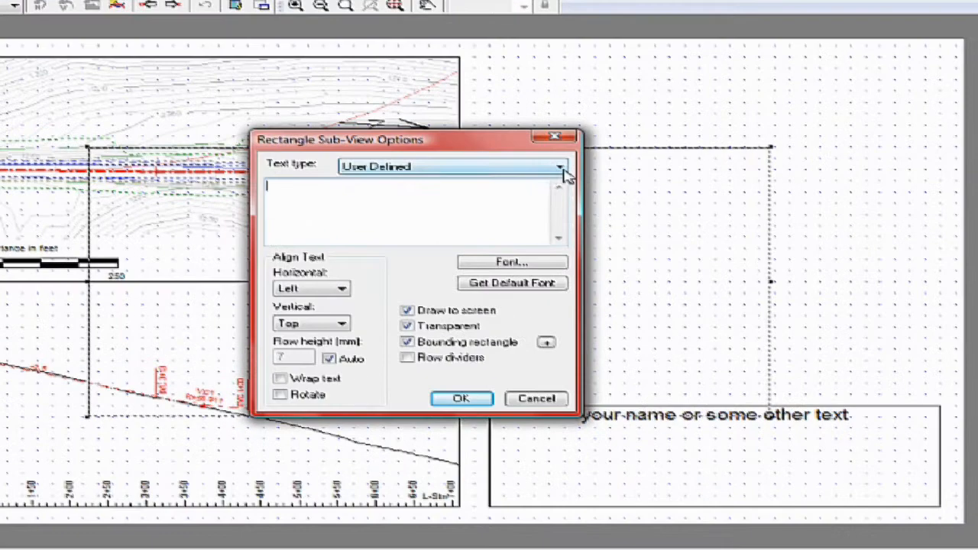
click(564, 172)
click(557, 188)
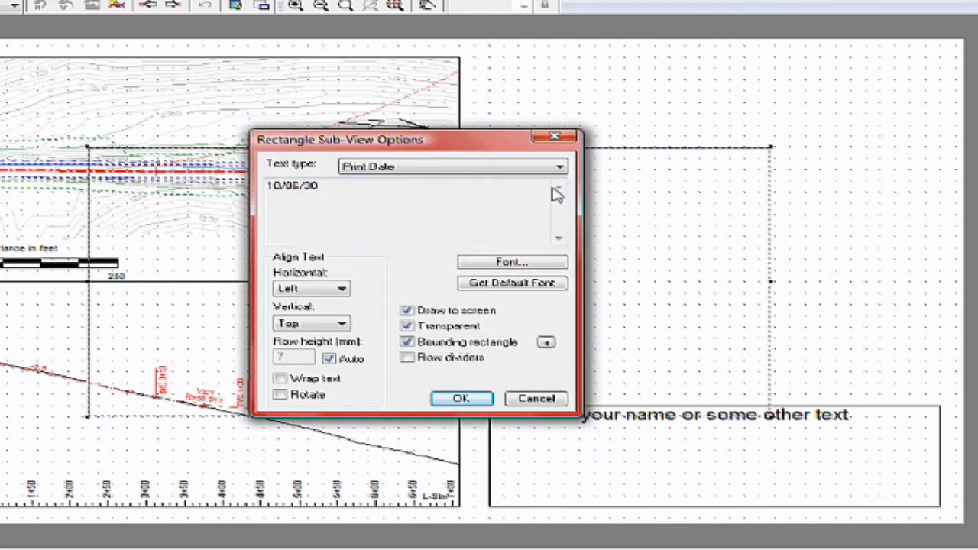
click(487, 403)
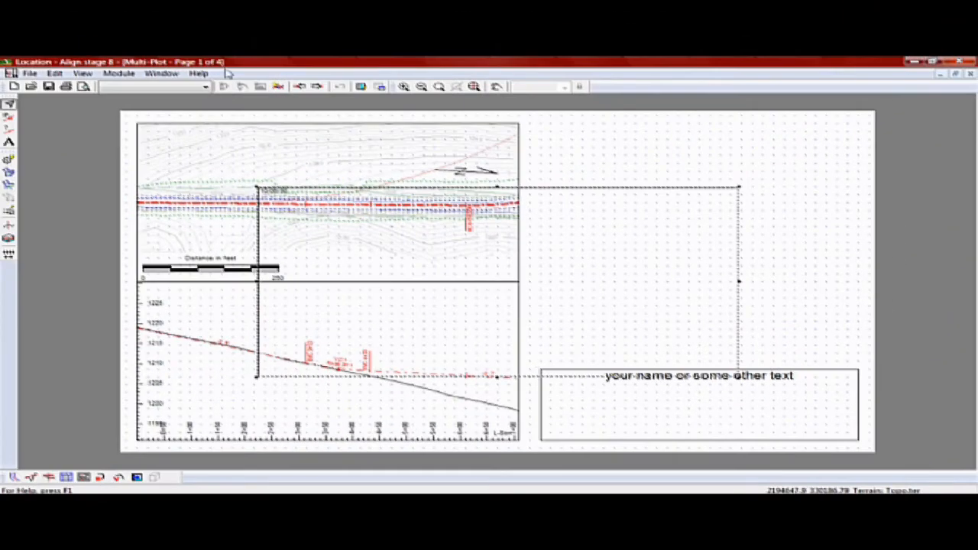
Add another Rectangle sub-view with the text type Page X of N, keeping its other options at their defaults
click(54, 74)
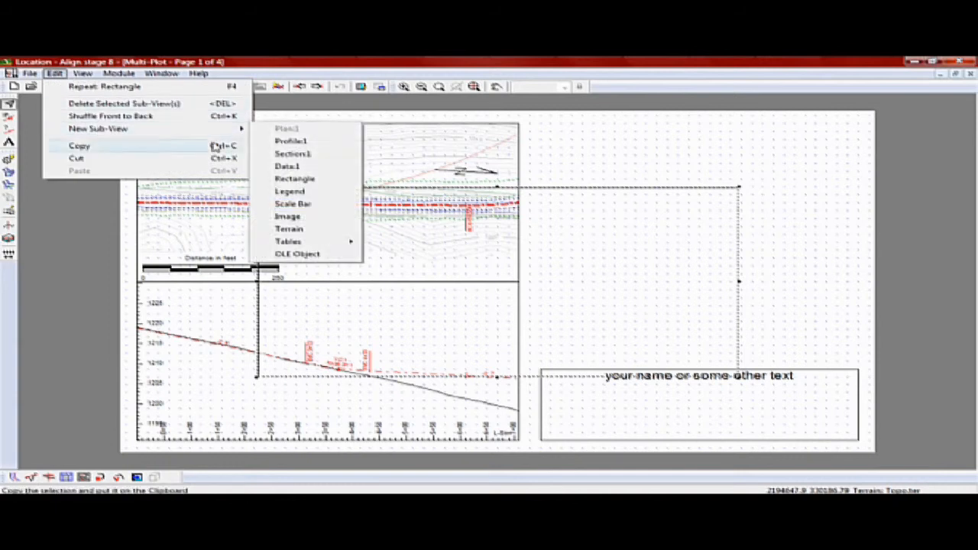
mouse_move(233, 132)
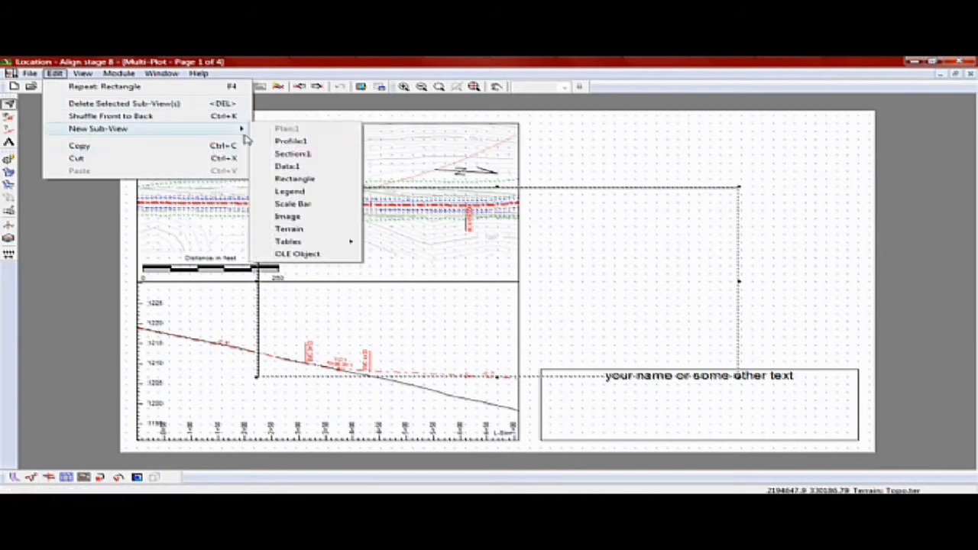
click(299, 179)
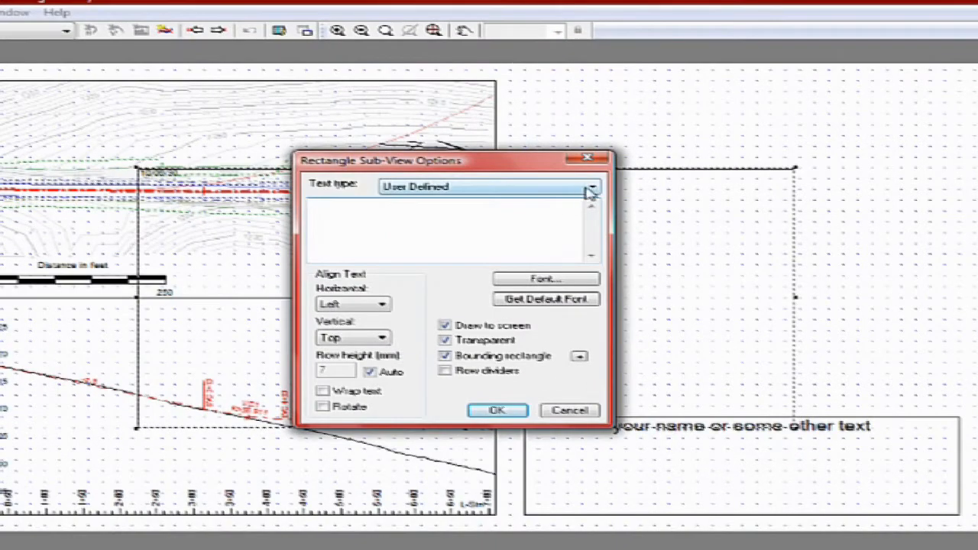
click(594, 189)
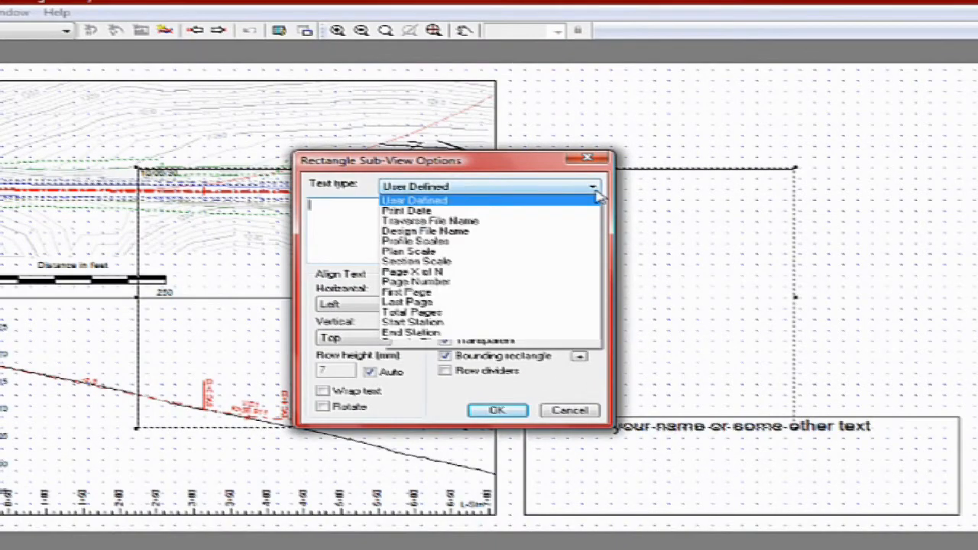
click(522, 276)
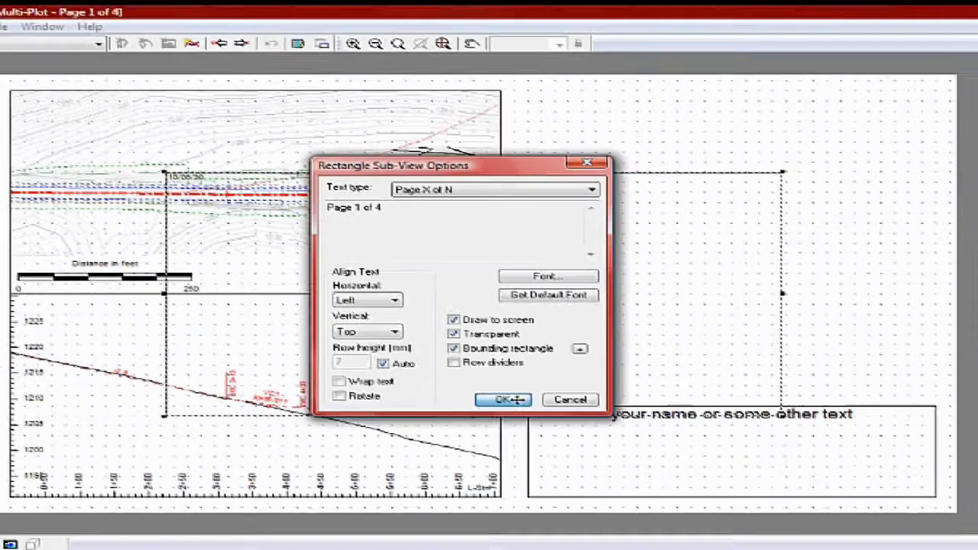
click(516, 413)
Move and shrink both new rectangles into a low strip along the text box's lower edge, print date on the left, page number on the right
drag(445, 271, 517, 253)
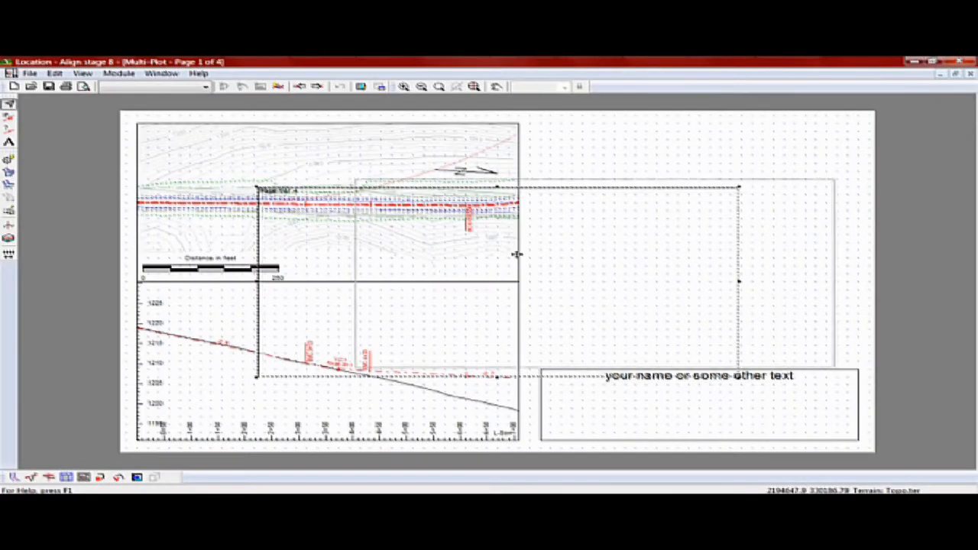
drag(307, 189, 471, 204)
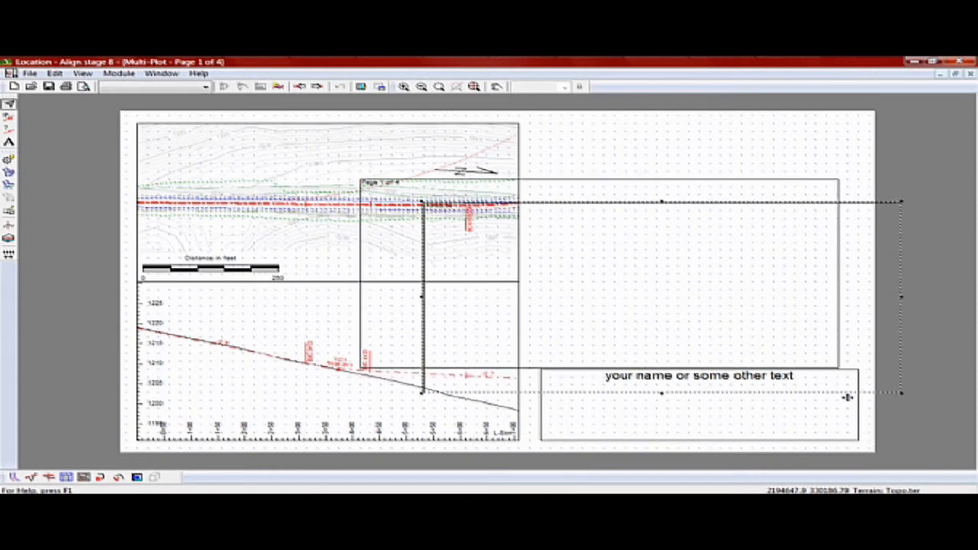
drag(902, 392, 694, 423)
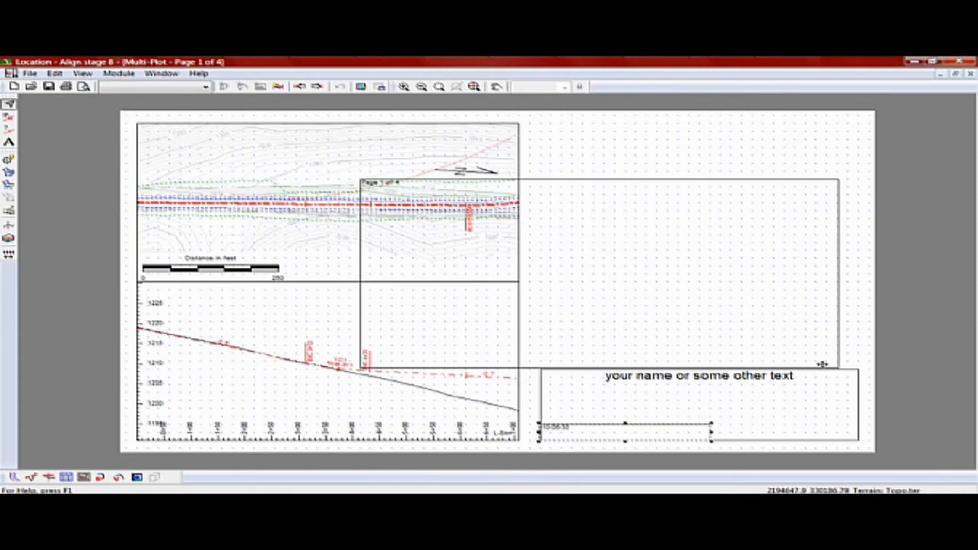
drag(360, 221, 531, 196)
drag(511, 181, 860, 432)
click(794, 340)
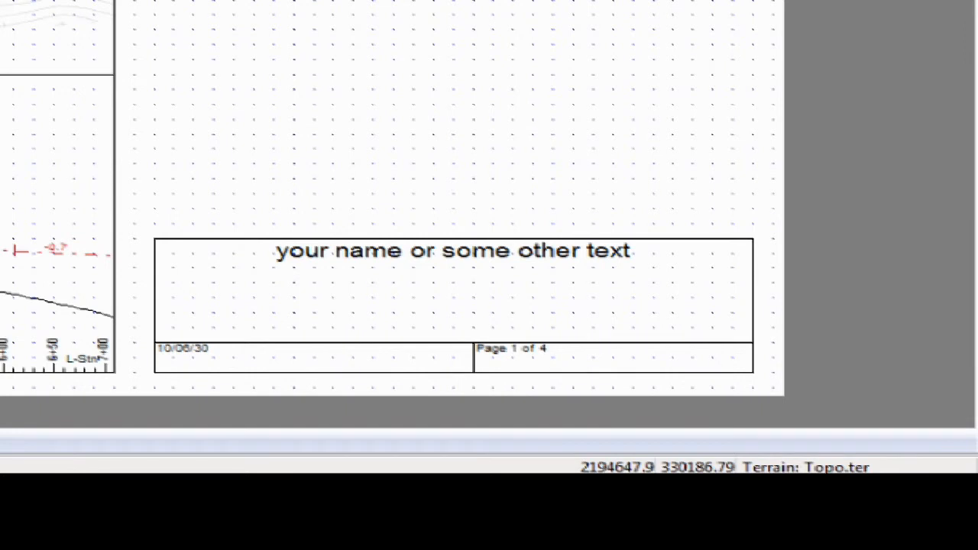
Open the Align stage 8 design file
click(12, 74)
click(49, 113)
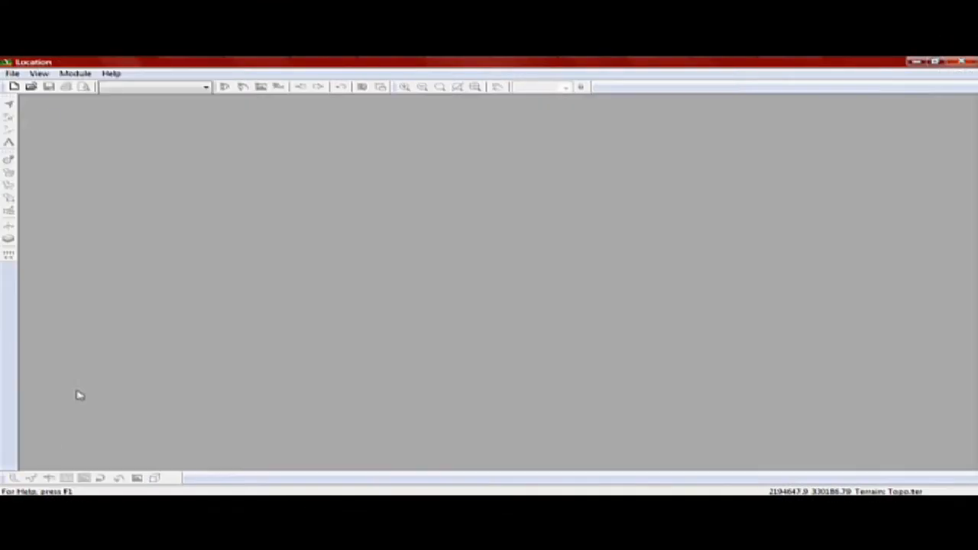
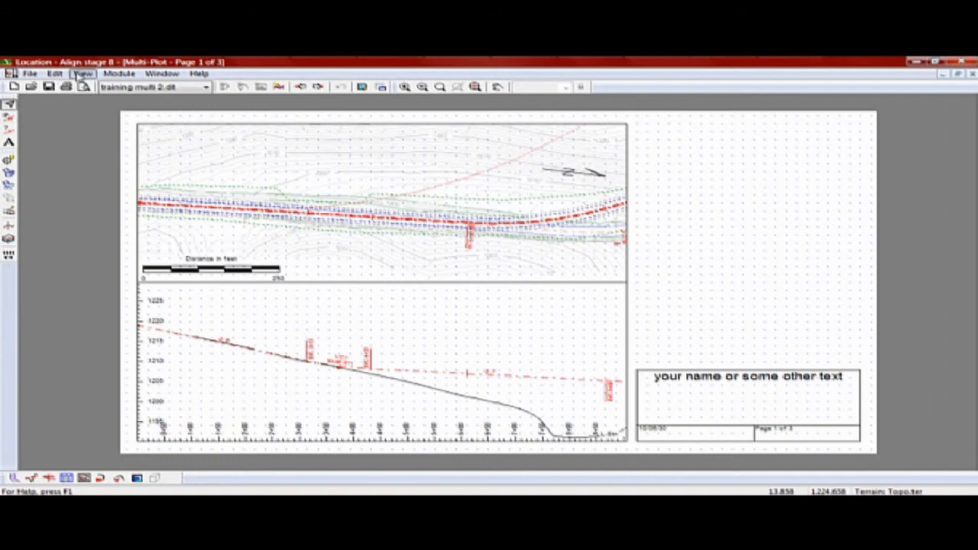
Set the Multi-Plot pagination to a fixed road length of 800 per page with 0% overlap, and page through the sheets
click(136, 100)
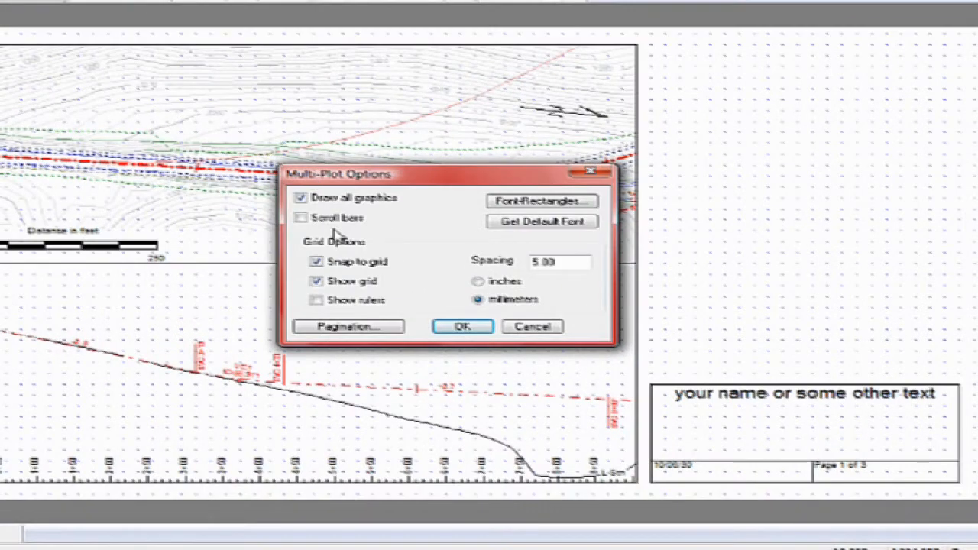
click(350, 326)
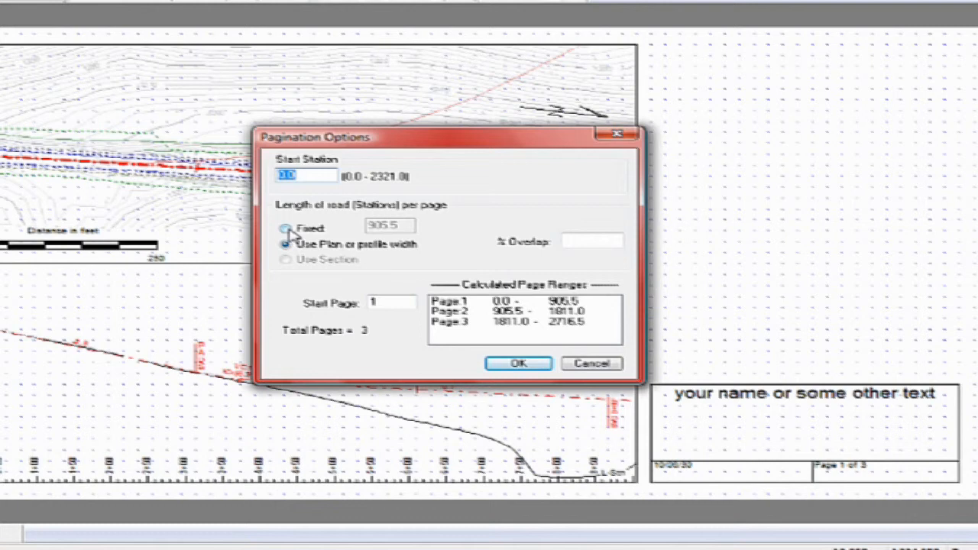
click(286, 230)
click(377, 227)
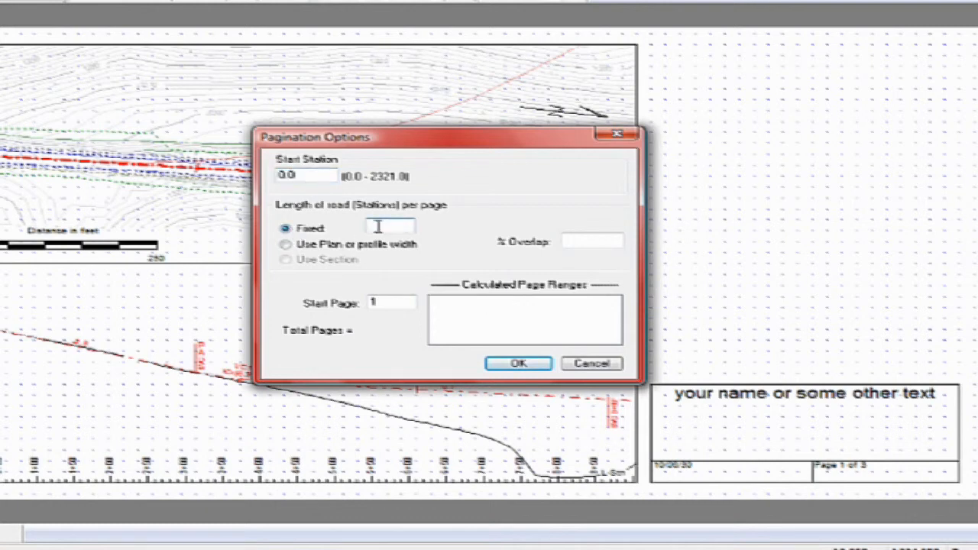
text(800)
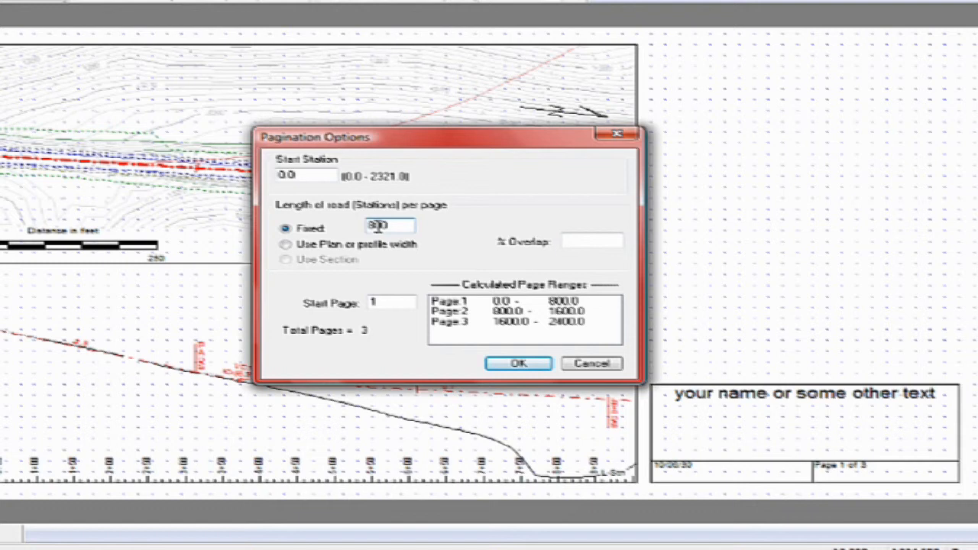
click(573, 241)
text(0)
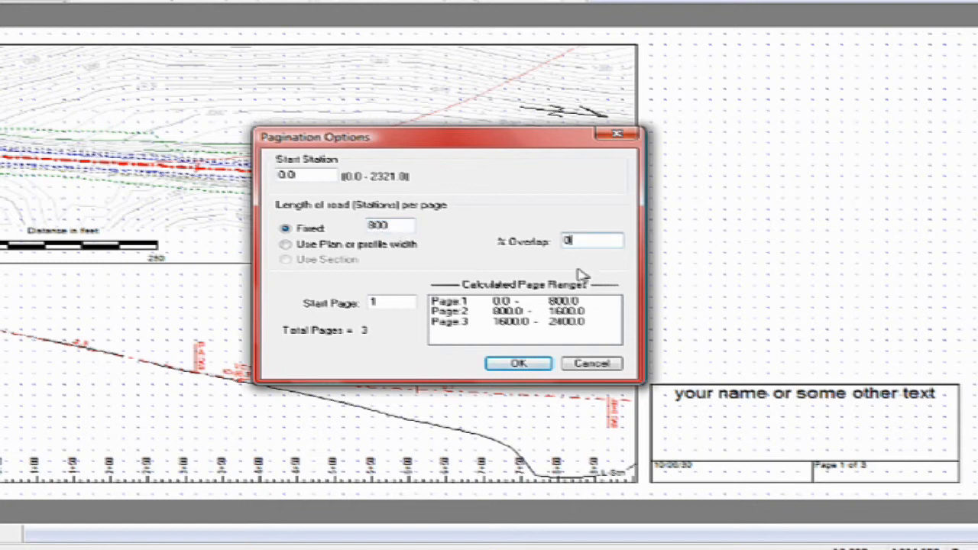
click(535, 366)
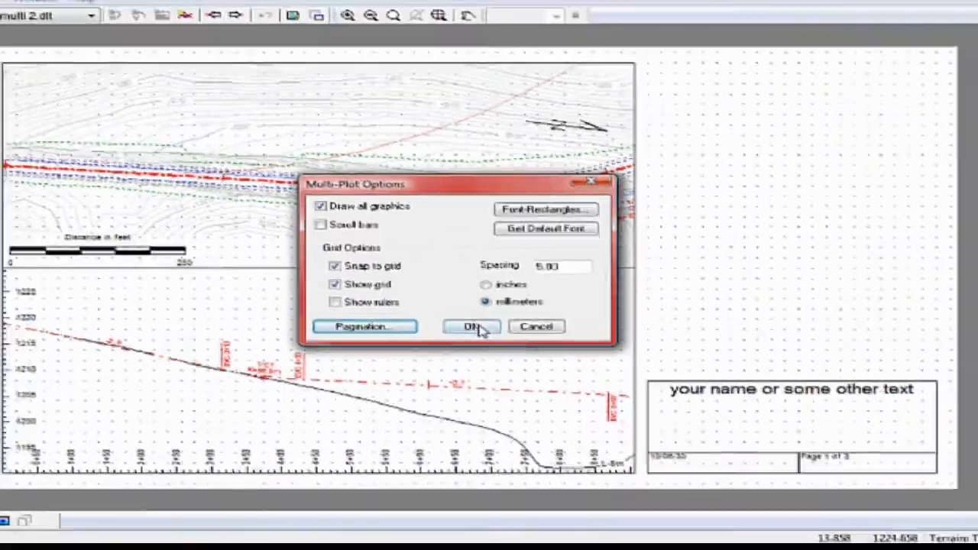
click(459, 325)
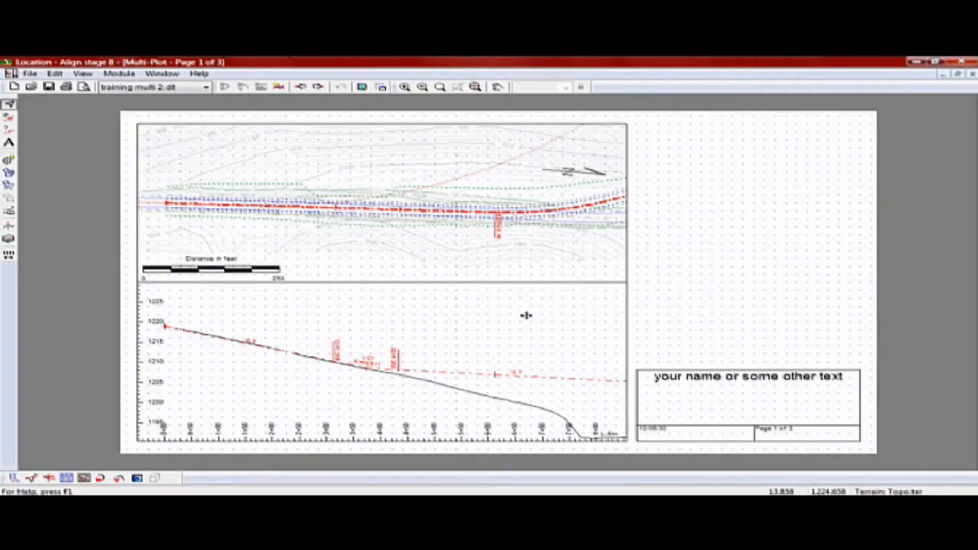
key(Page_Down)
key(Page_Down)
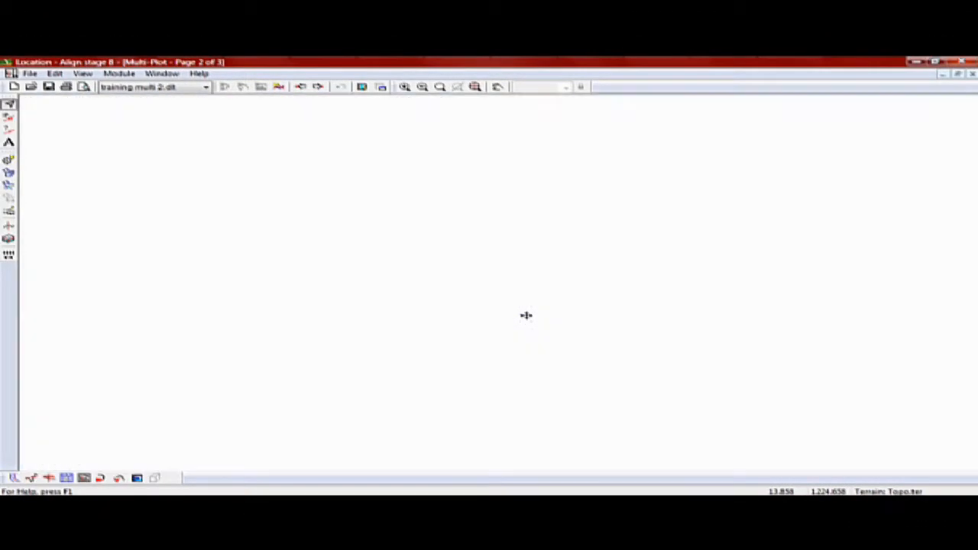
key(Page_Down)
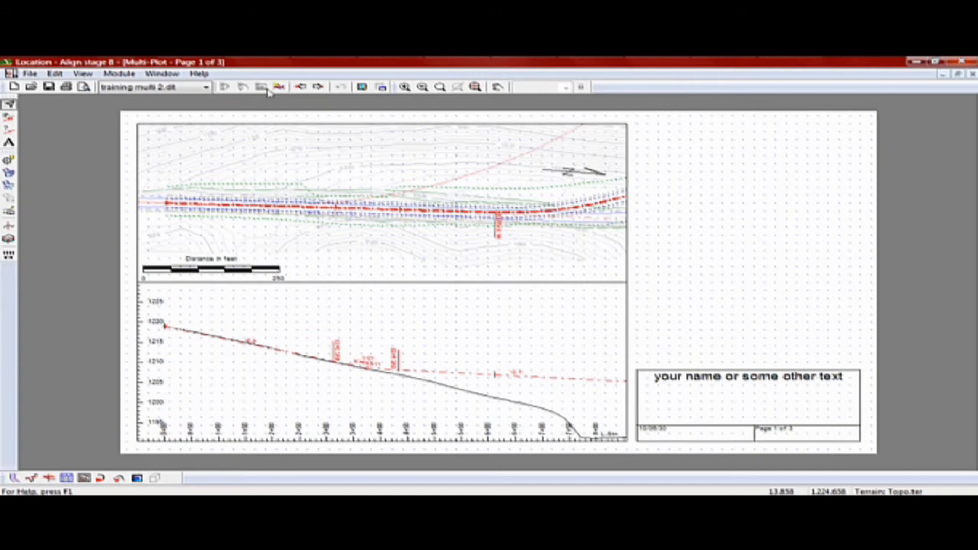
Load the training multi section.dlt layout and examine the cross-sections on each of its pages
click(207, 88)
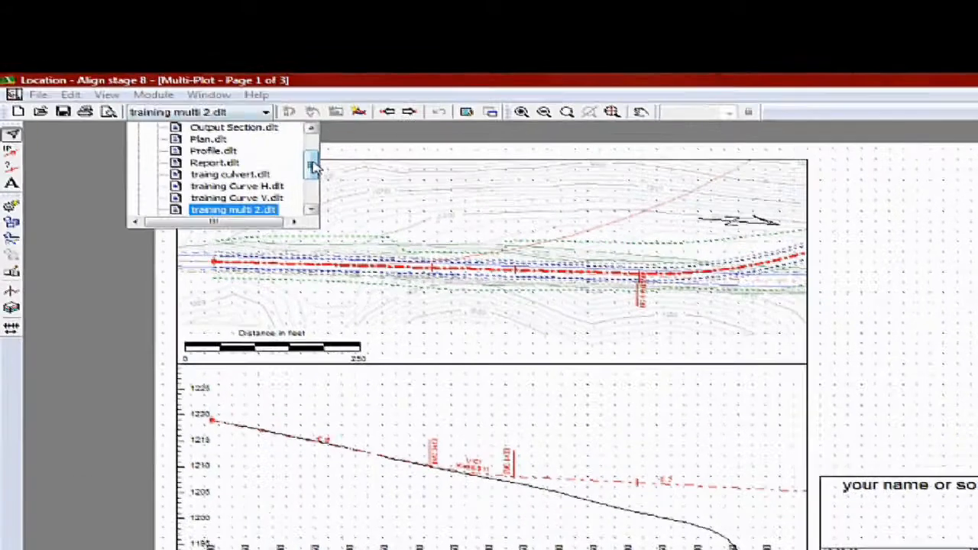
drag(245, 126, 246, 131)
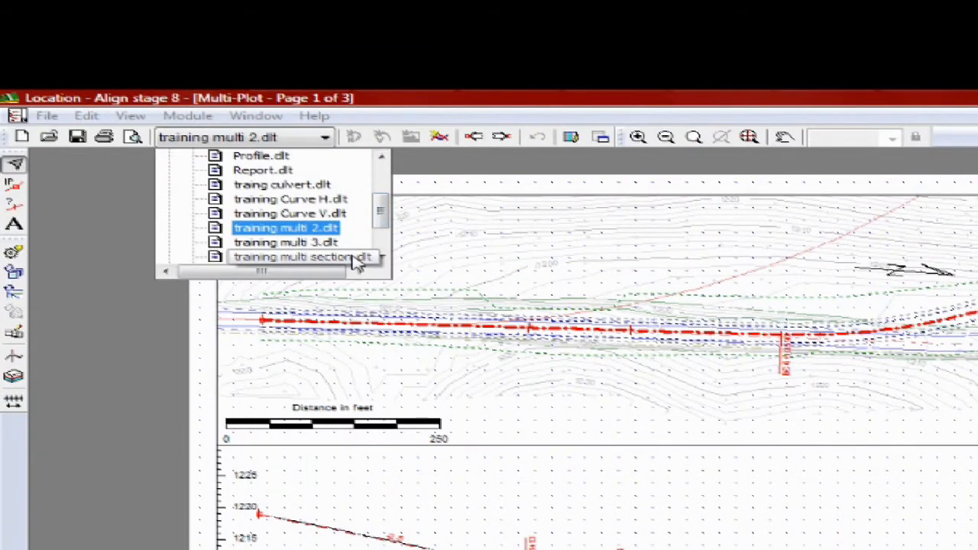
click(357, 258)
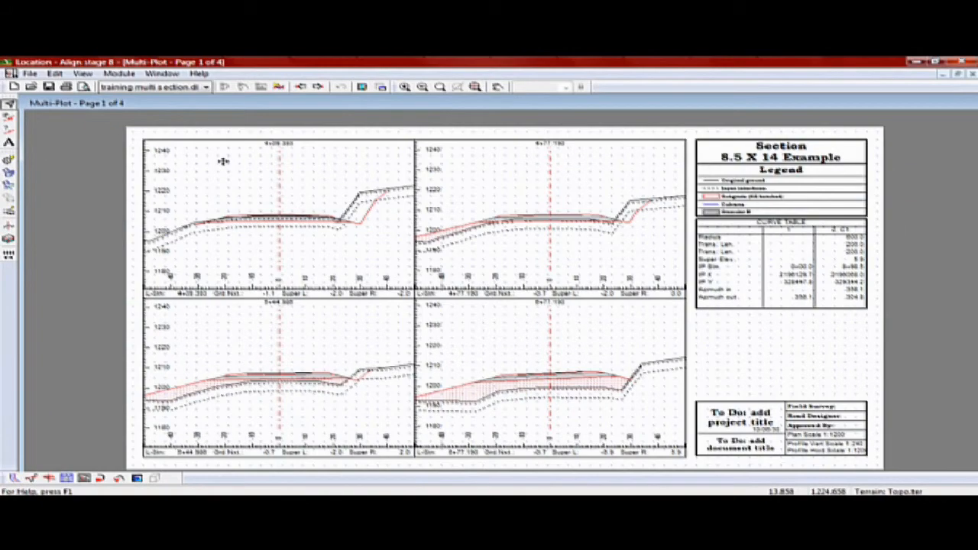
key(Page_Down)
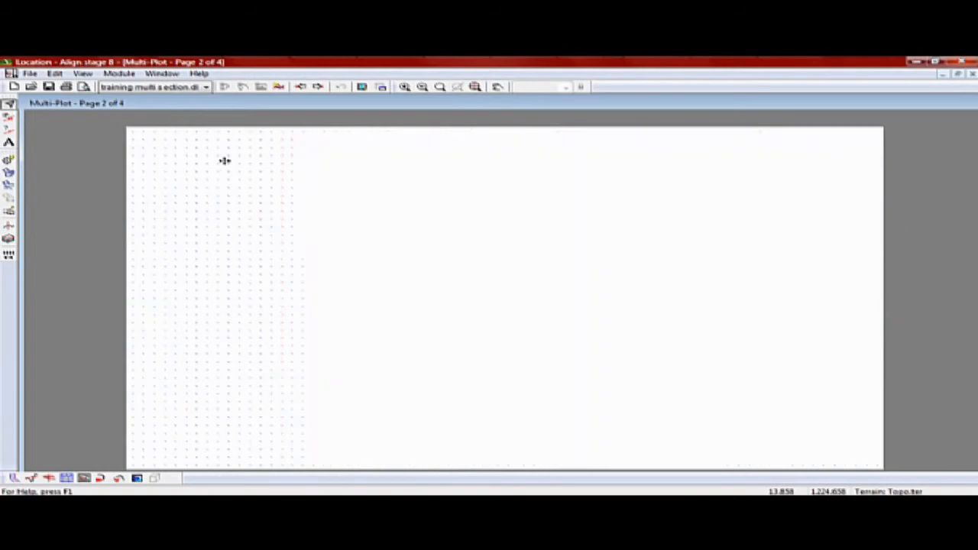
key(Page_Down)
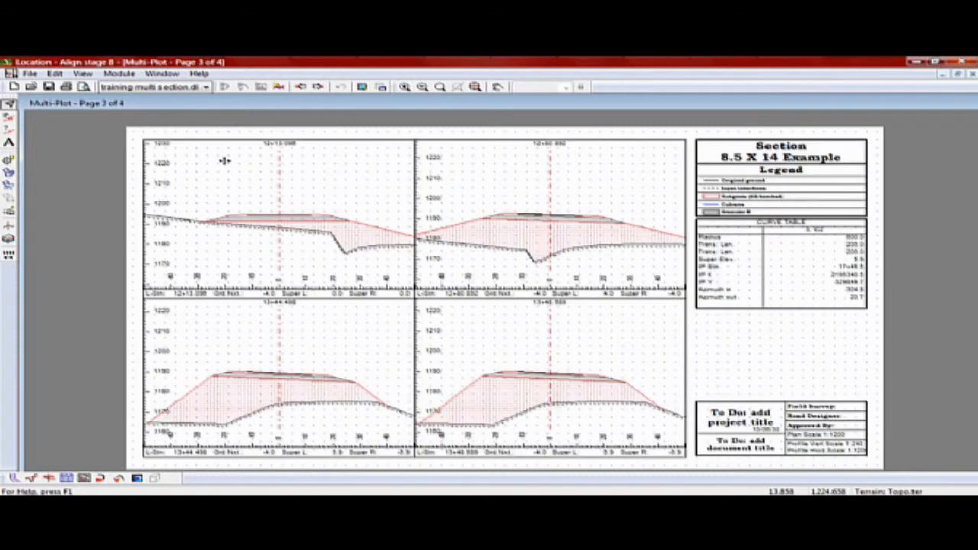
key(Page_Down)
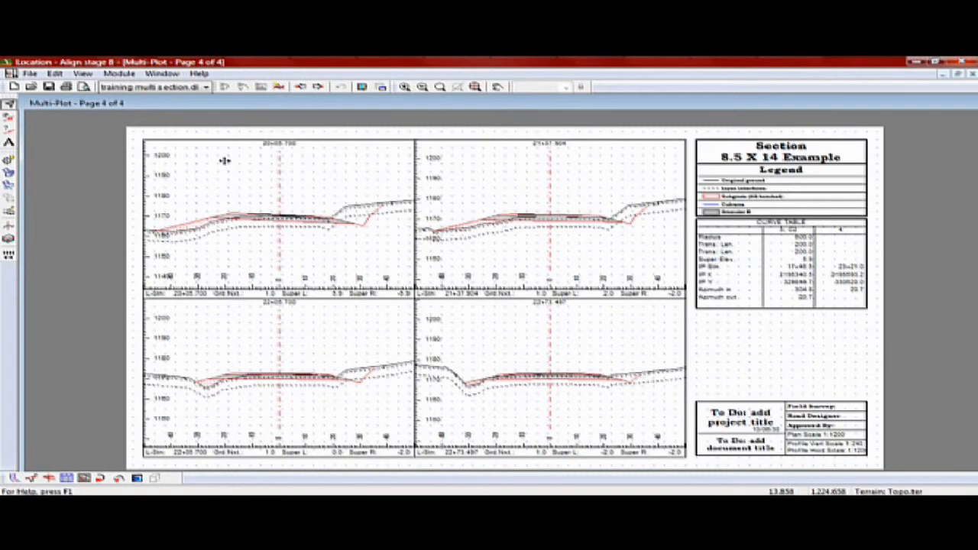
key(Page_Down)
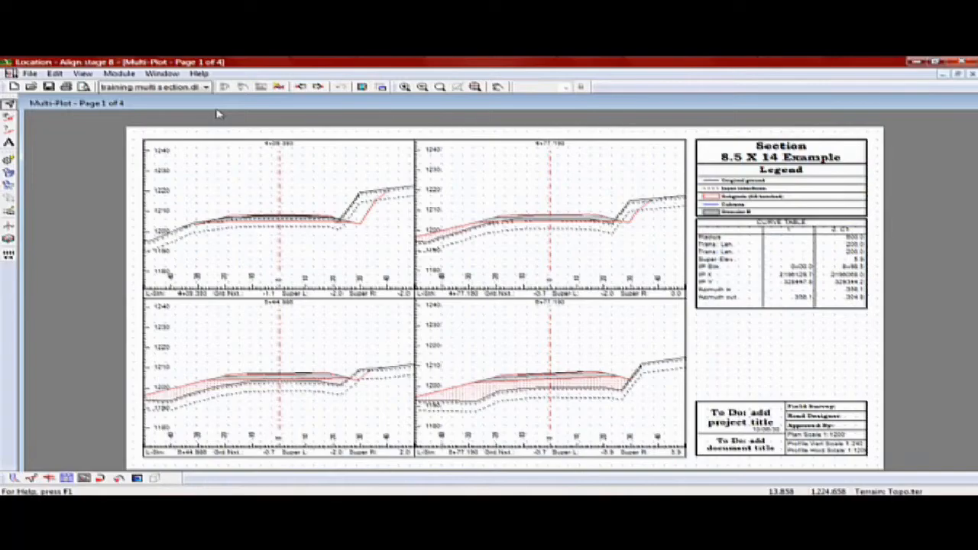
Load the training multi 3.dlt layout and page through its plan and profile sheets to the last page
click(206, 86)
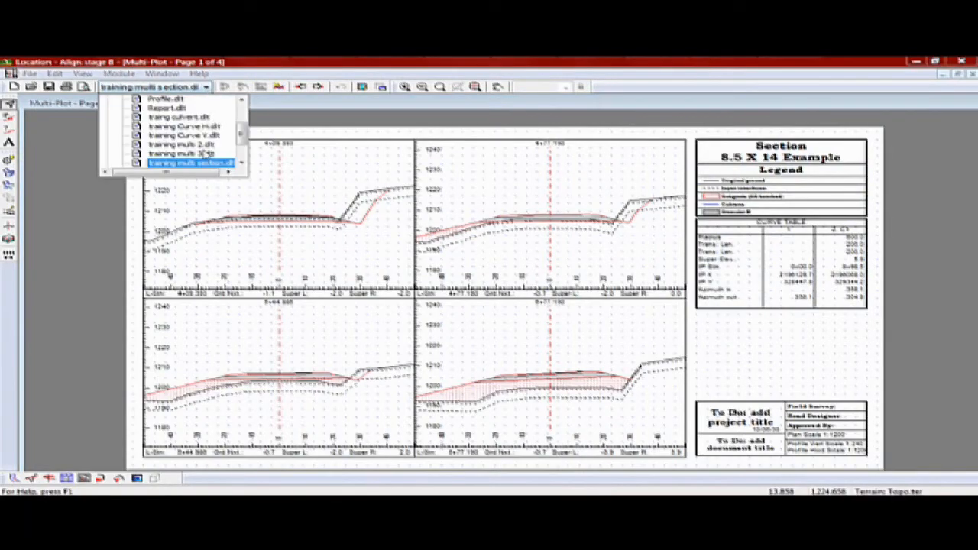
click(205, 153)
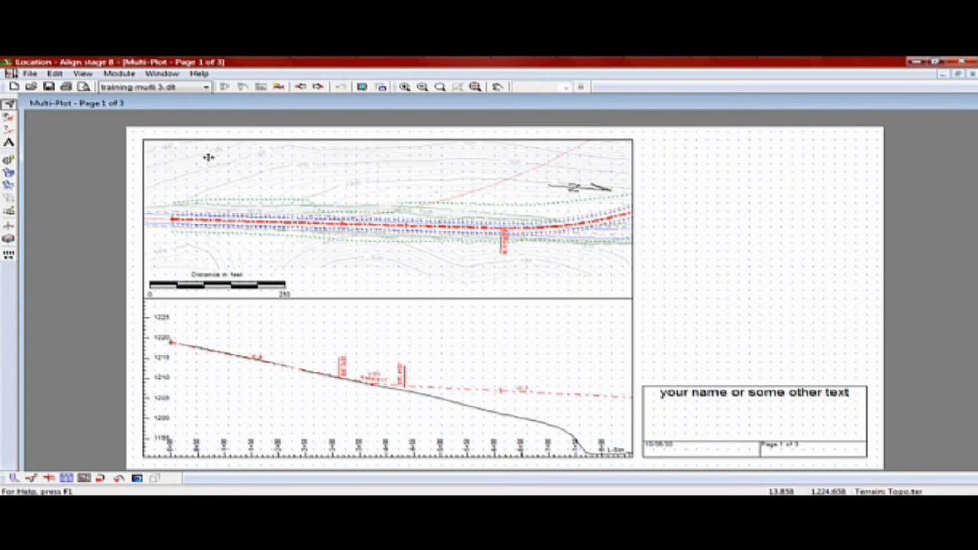
key(Page_Down)
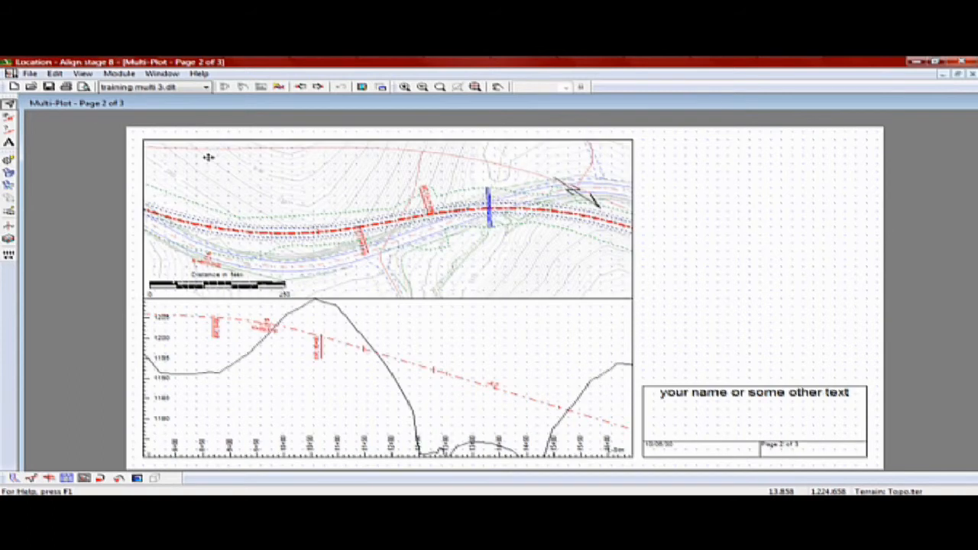
key(Page_Down)
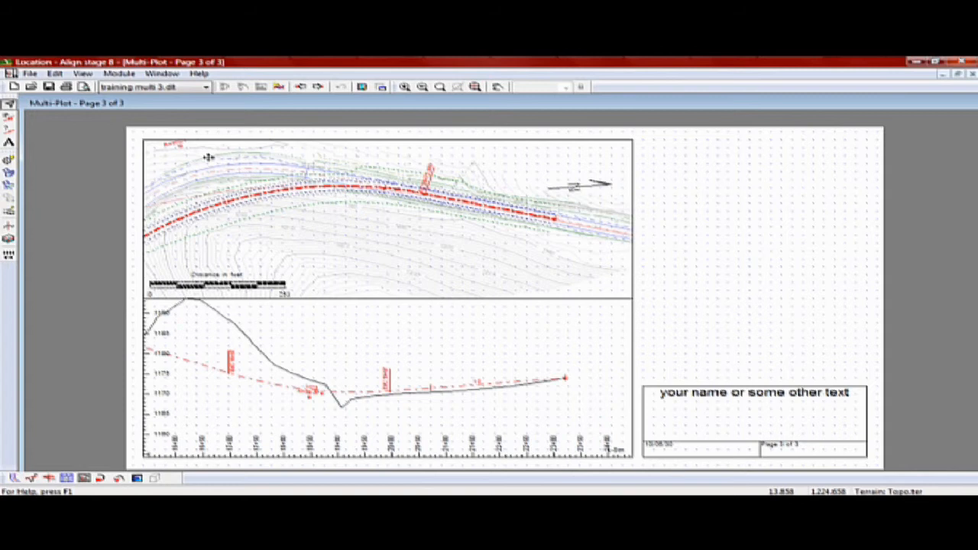
Turn off automatic scroll position for the page 3 plan sub-view and set it to Coordinate for this page only
right_click(575, 260)
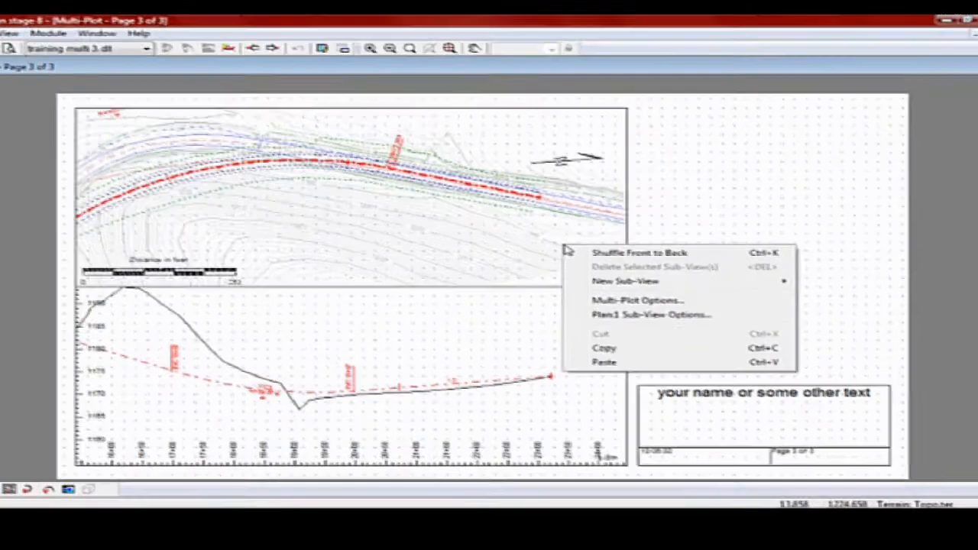
click(601, 291)
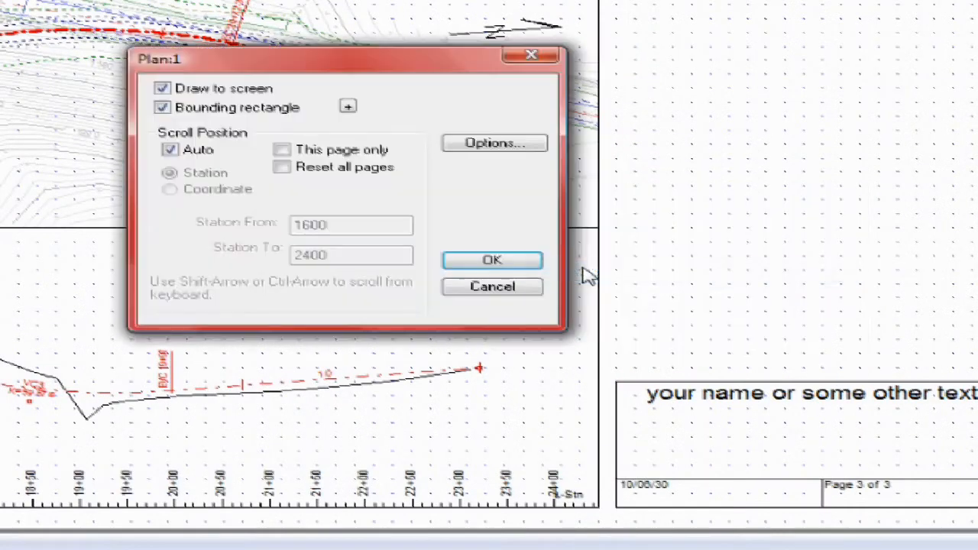
click(170, 151)
click(172, 191)
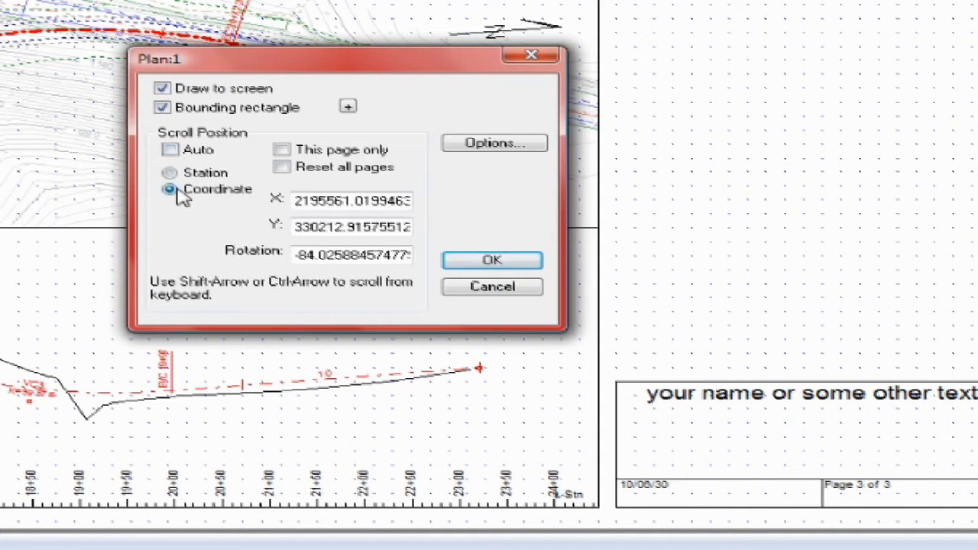
click(295, 155)
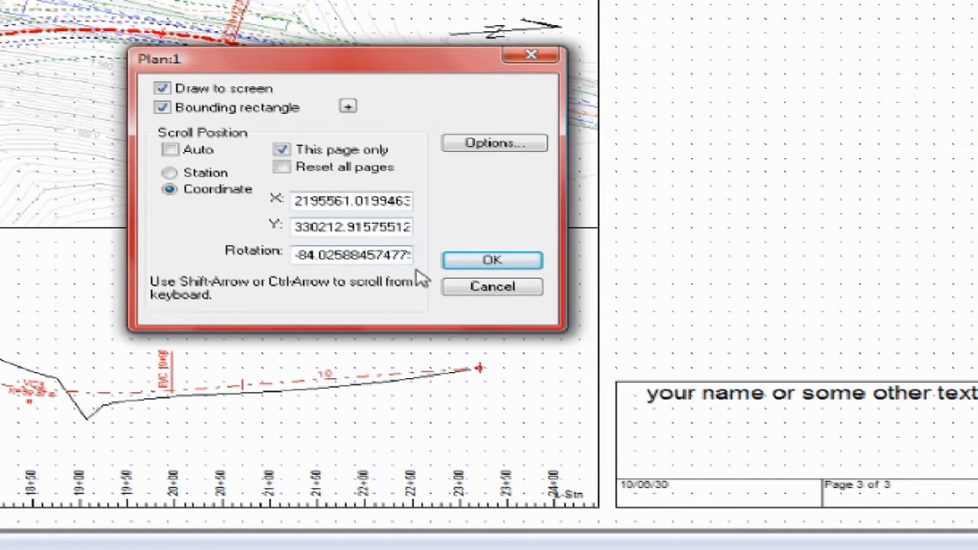
click(474, 264)
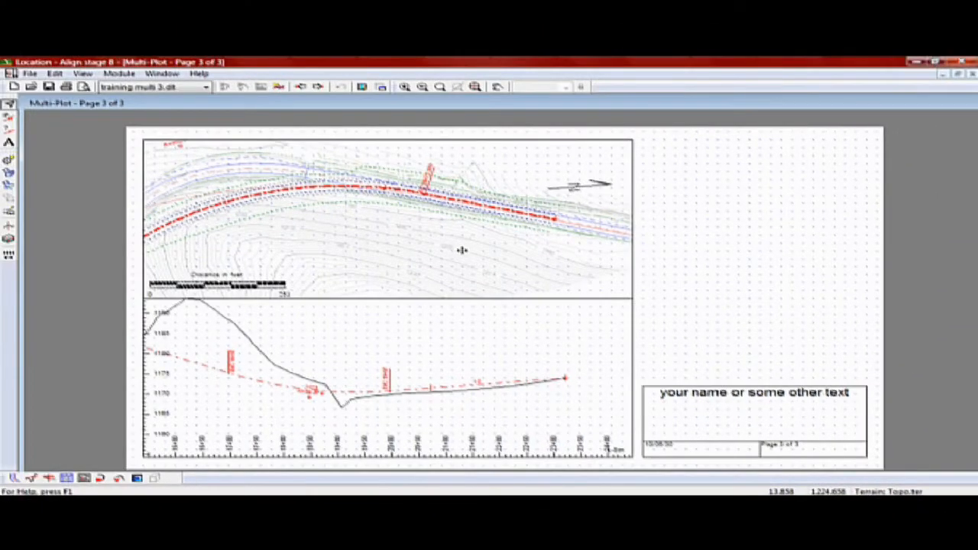
Delete the name text, date and page number rectangles from the title area on page 1
scroll(462, 250, up, 1)
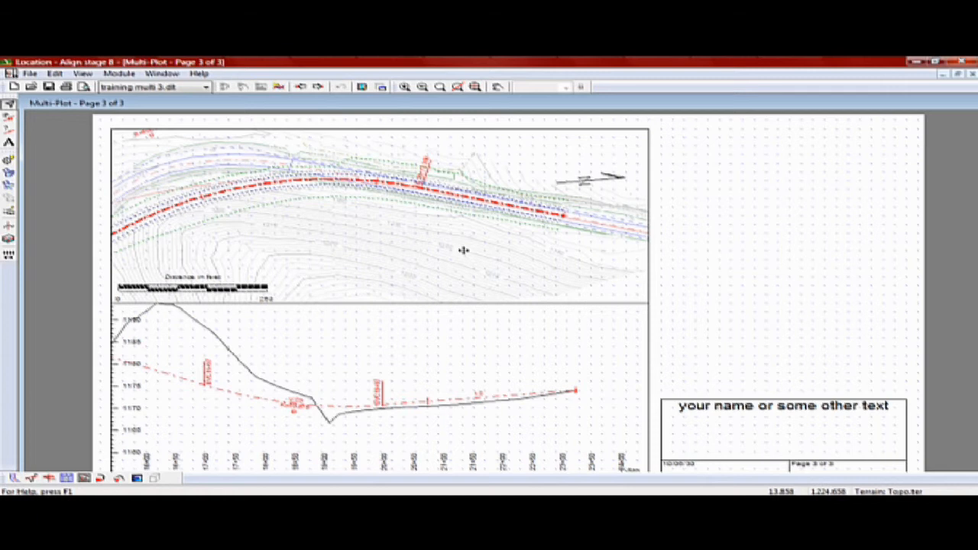
scroll(463, 250, up, 1)
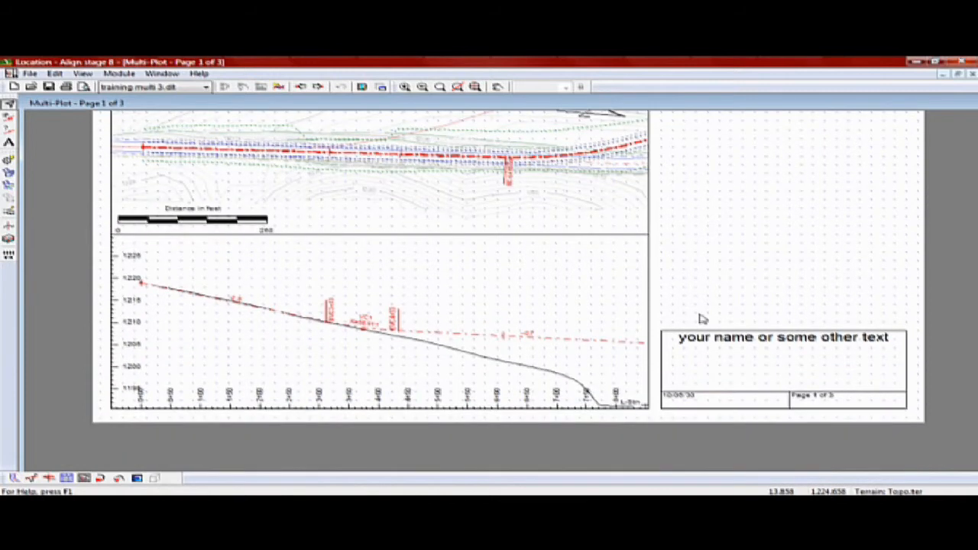
click(713, 332)
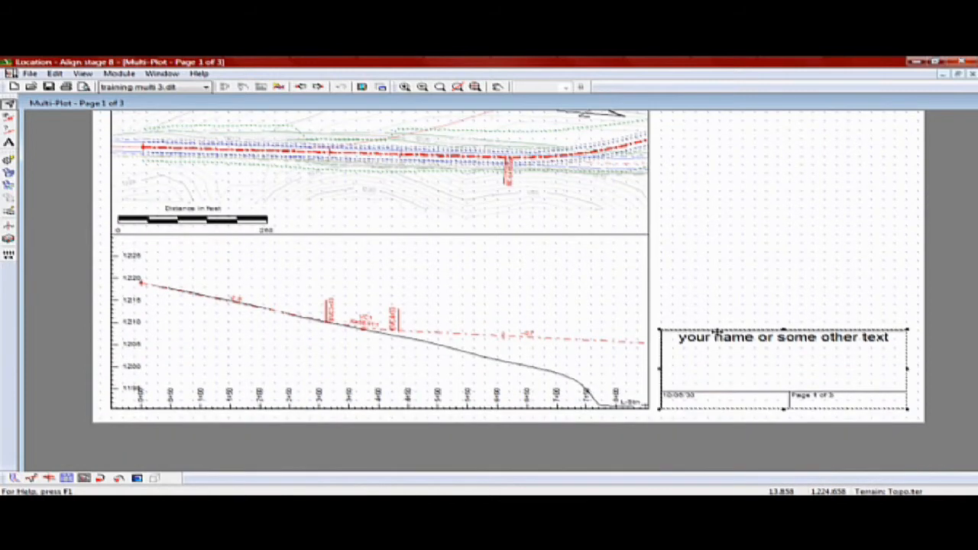
key(Delete)
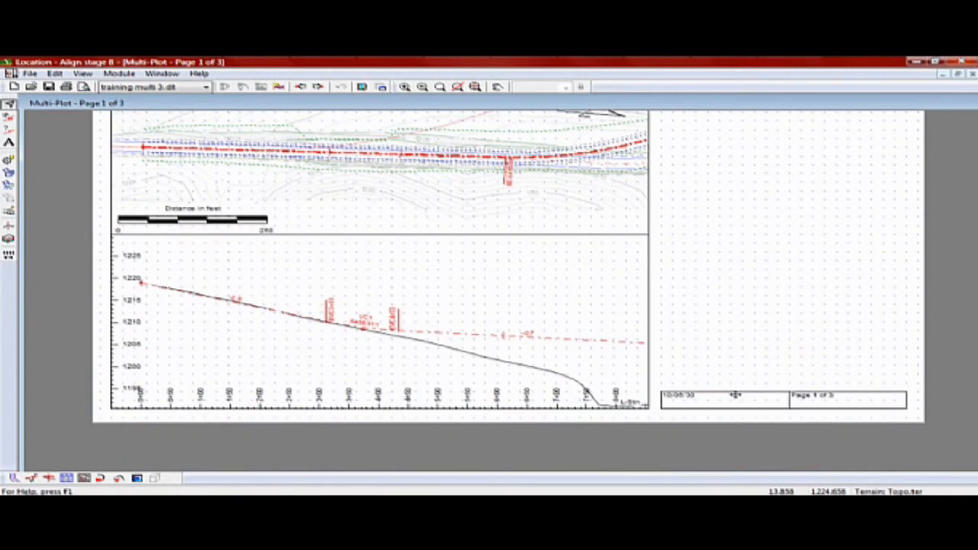
click(733, 394)
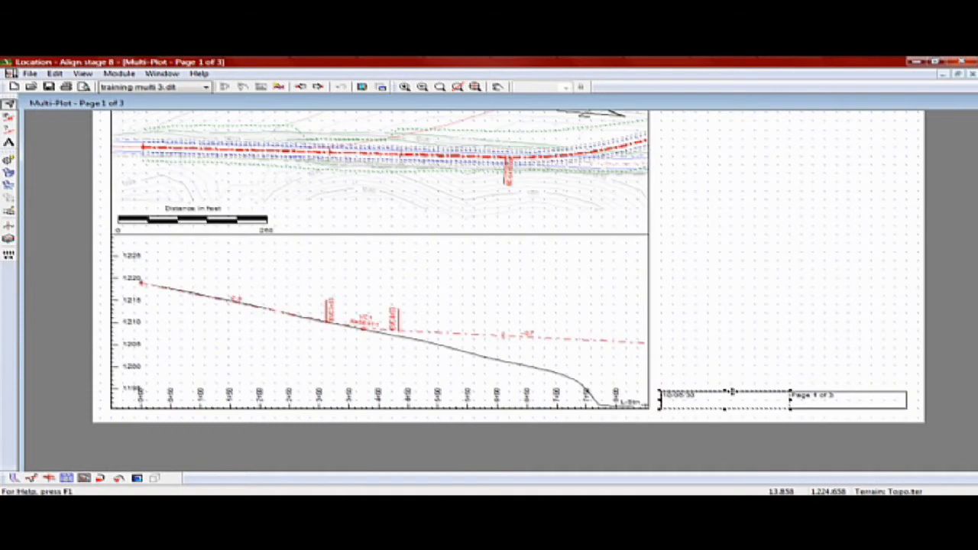
key(Delete)
click(809, 392)
key(Delete)
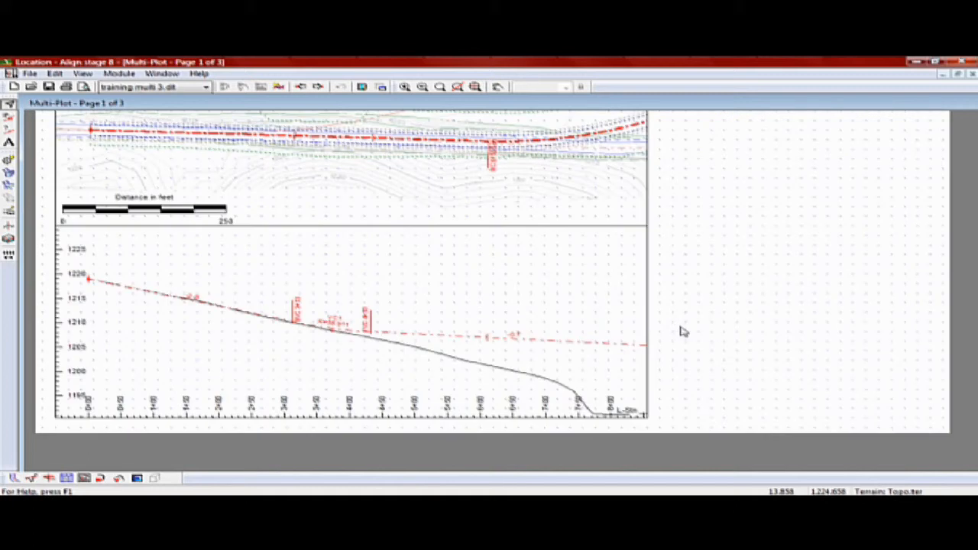
Save the current screen layout in the Softree folder as Training Output with the description Optional
scroll(681, 330, down, 2)
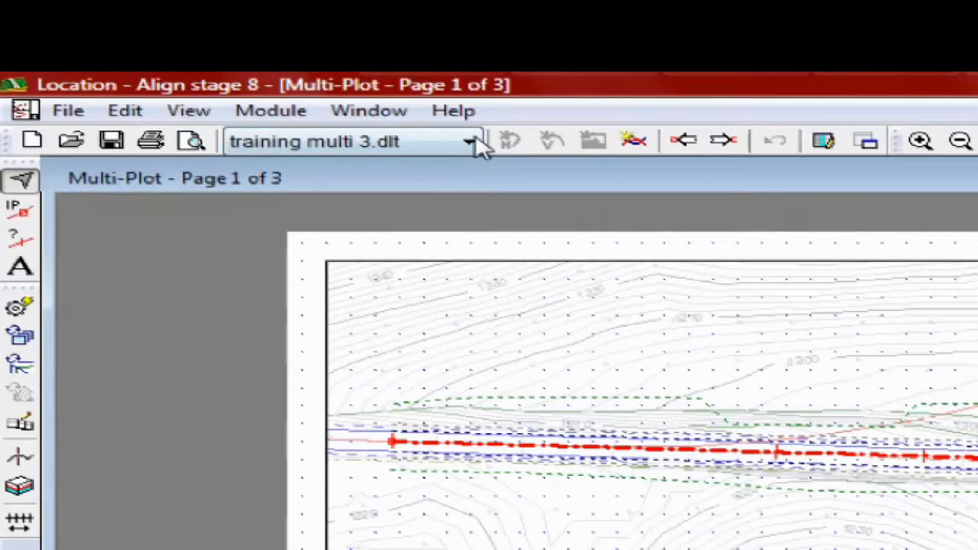
click(206, 87)
drag(601, 234, 620, 201)
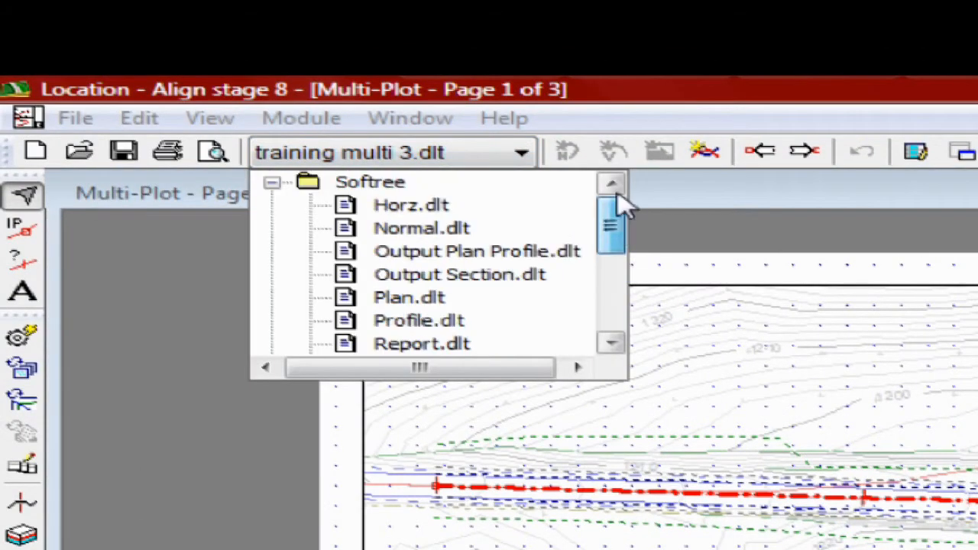
right_click(393, 186)
click(467, 276)
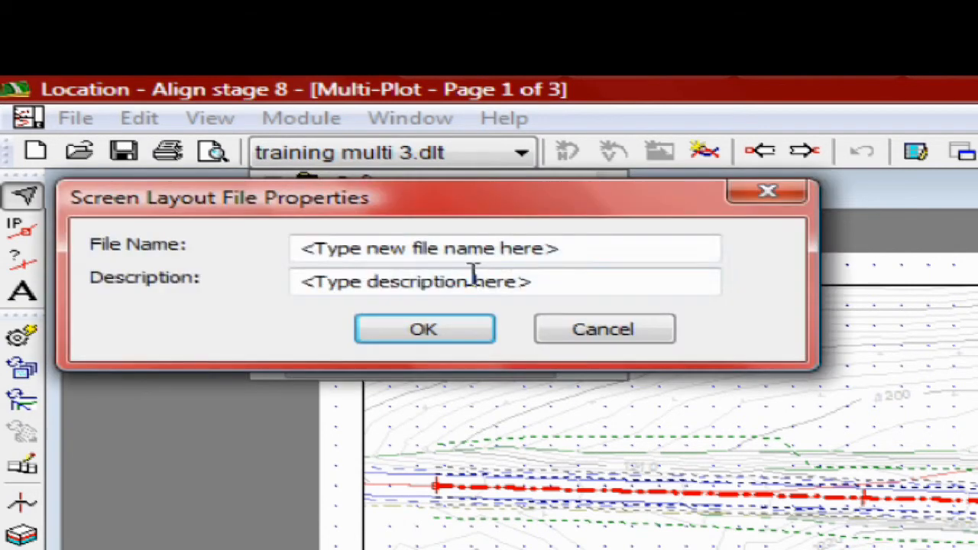
drag(560, 253, 244, 258)
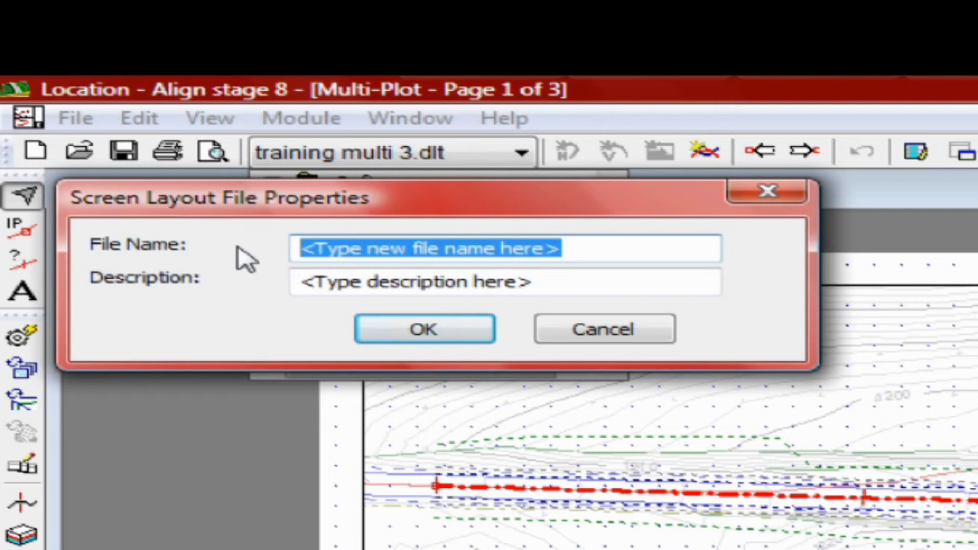
text(Training O)
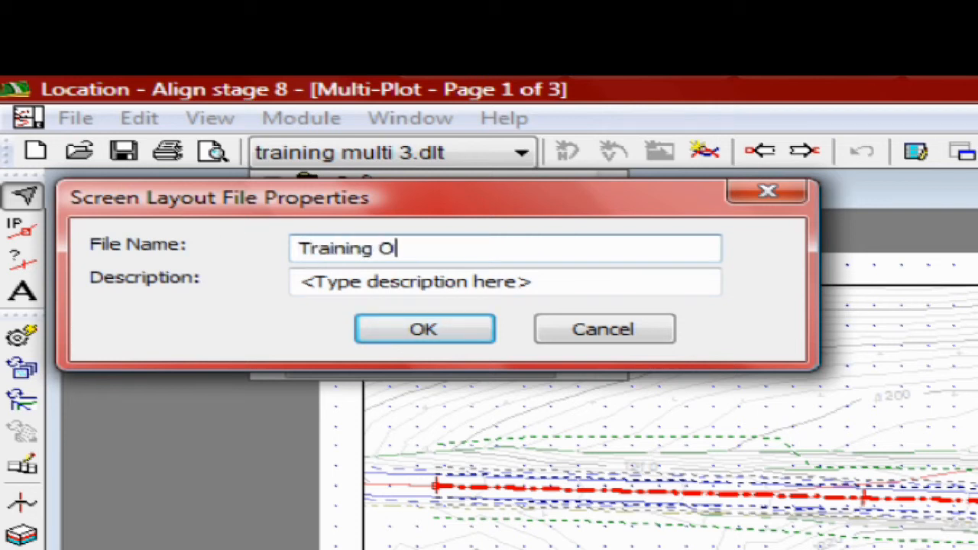
text(utput)
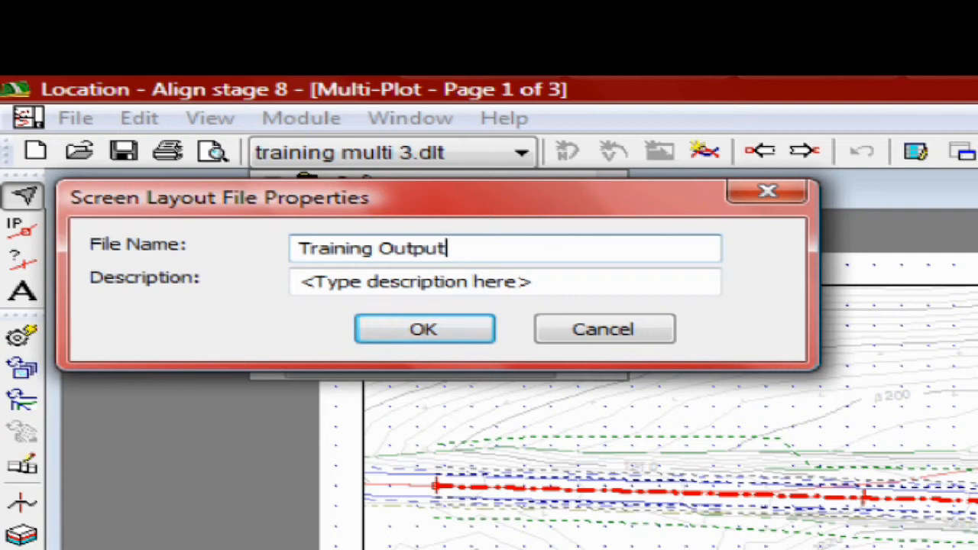
key(Tab)
text(Optional)
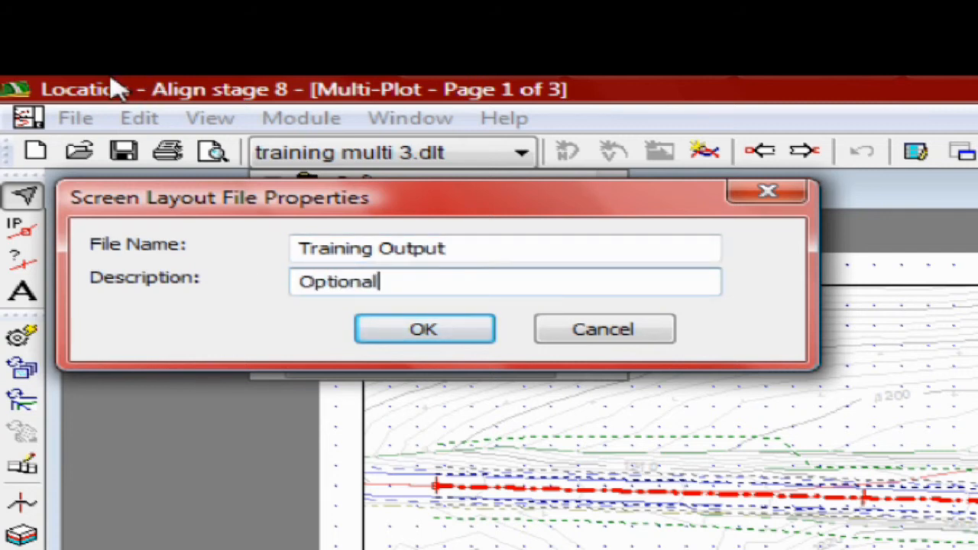
click(422, 337)
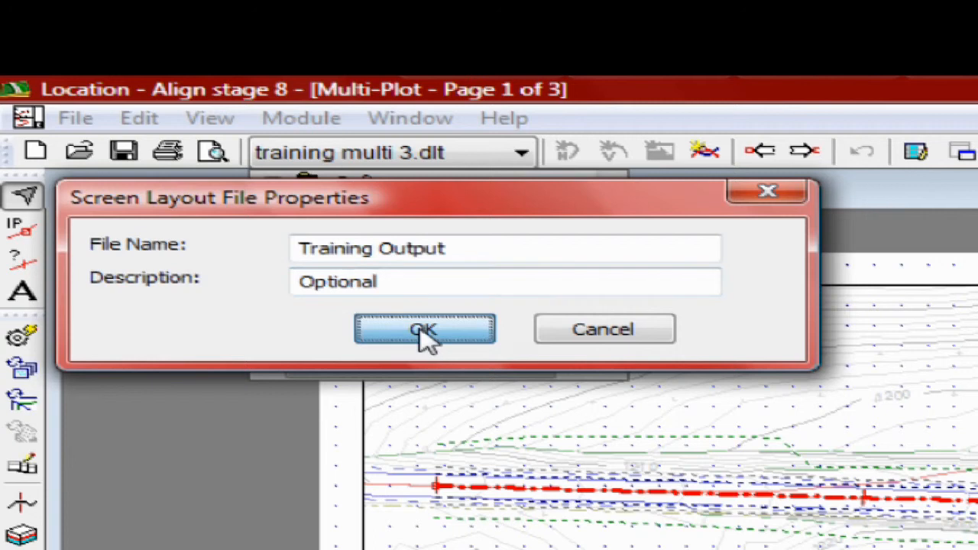
Load the training multi section.dlt layout and copy all the rectangles of its title block
click(522, 156)
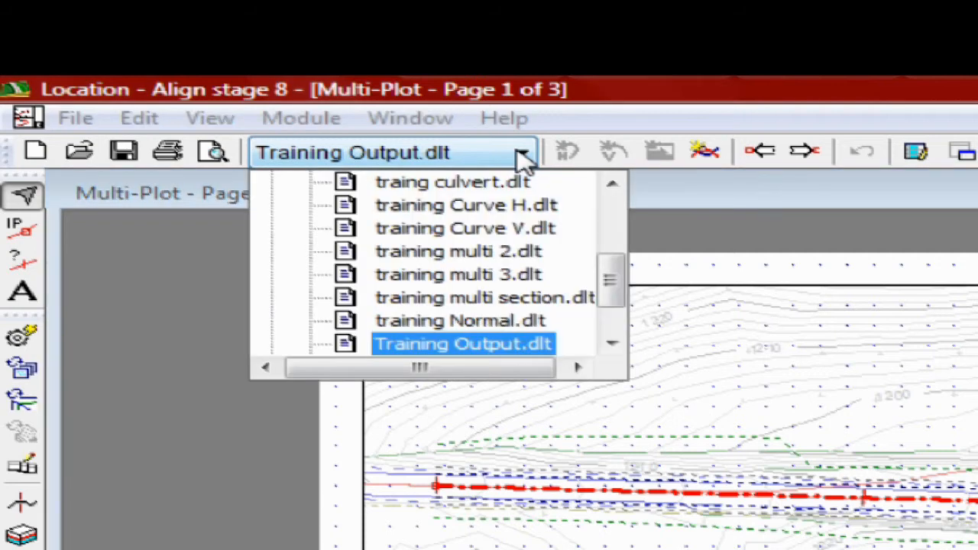
click(587, 300)
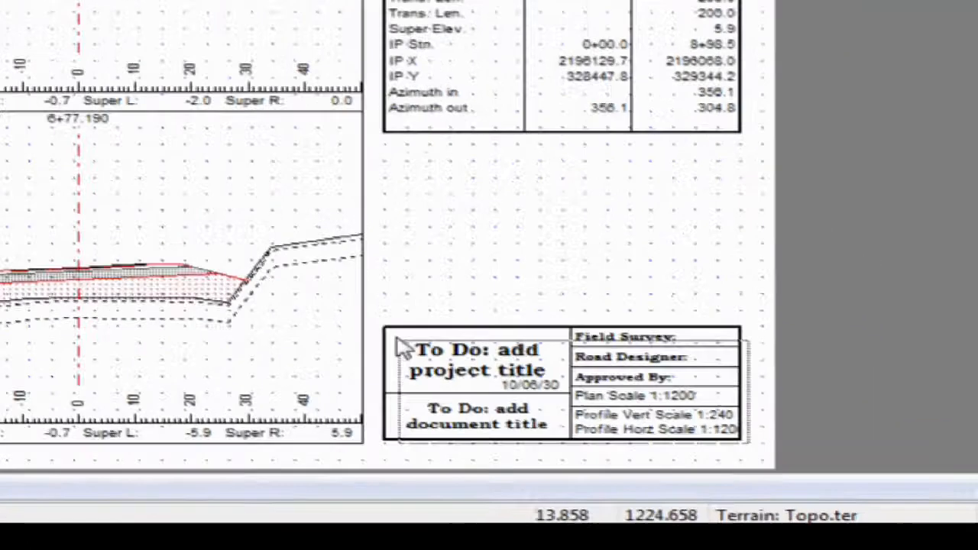
click(380, 326)
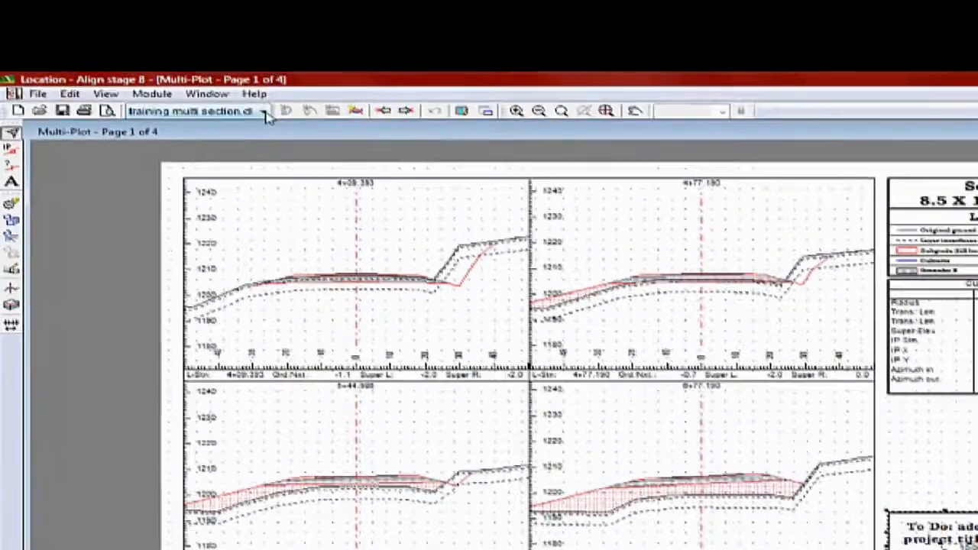
Reload the Training Output.dlt layout and paste the copied title block onto the sheet
click(264, 112)
click(309, 208)
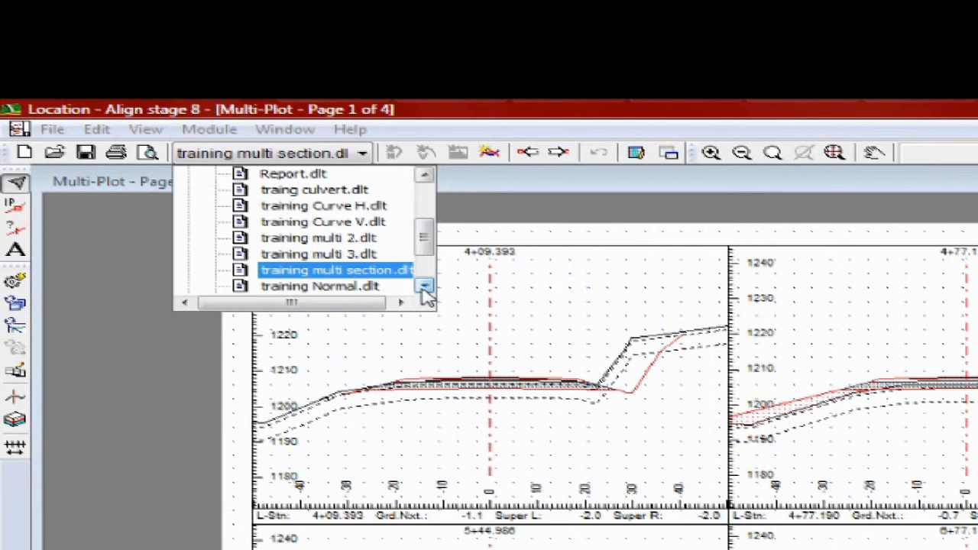
click(426, 285)
click(426, 285)
click(377, 283)
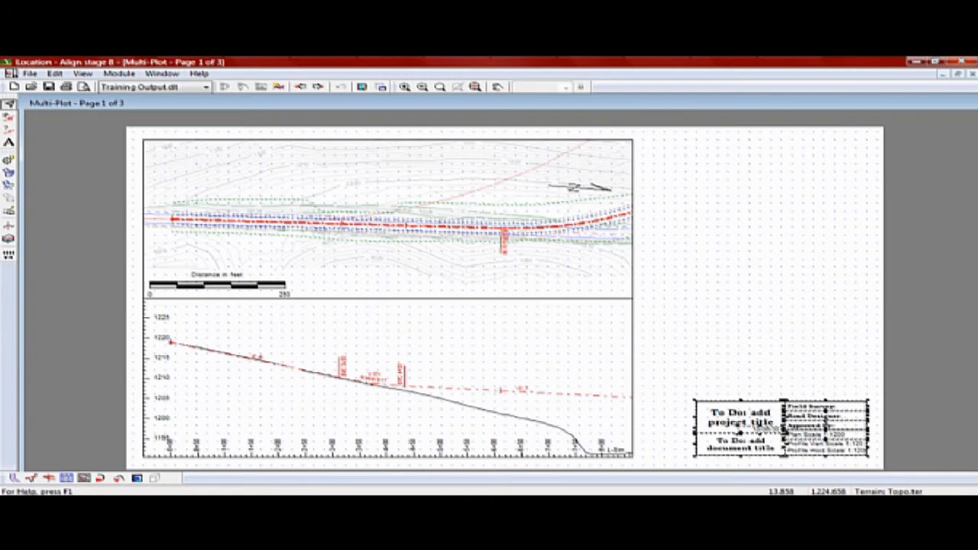
Move the pasted title block to the sheet's upper right corner and save the Training Output.dlt layout
drag(789, 430, 794, 168)
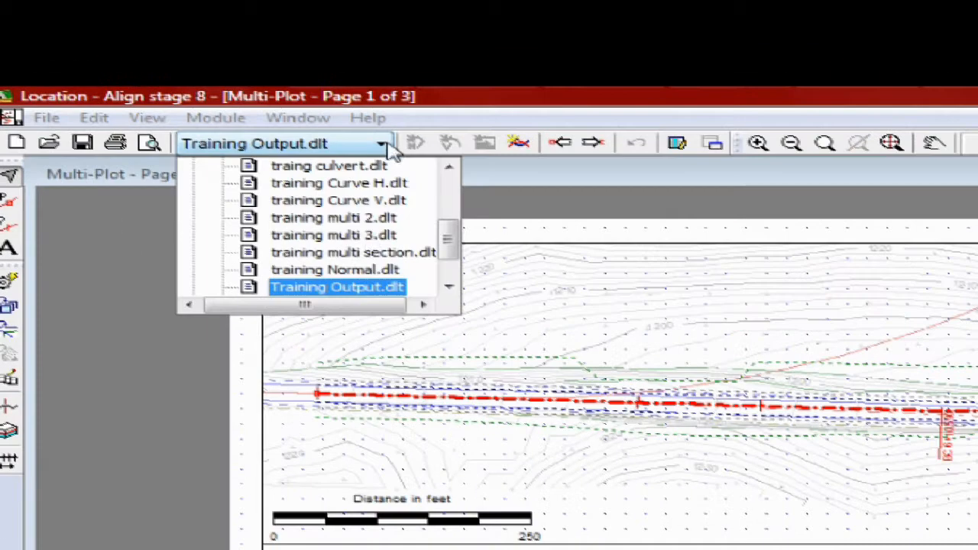
right_click(365, 292)
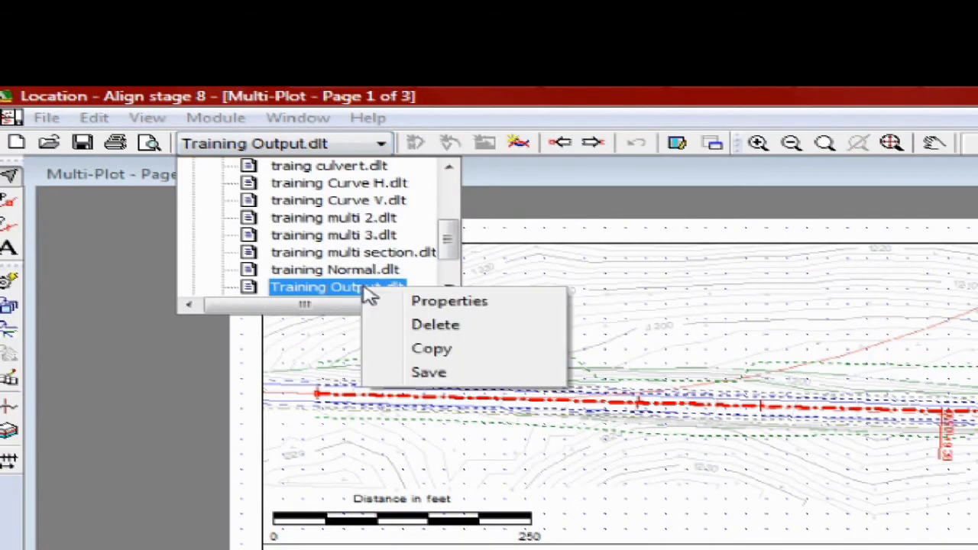
click(416, 372)
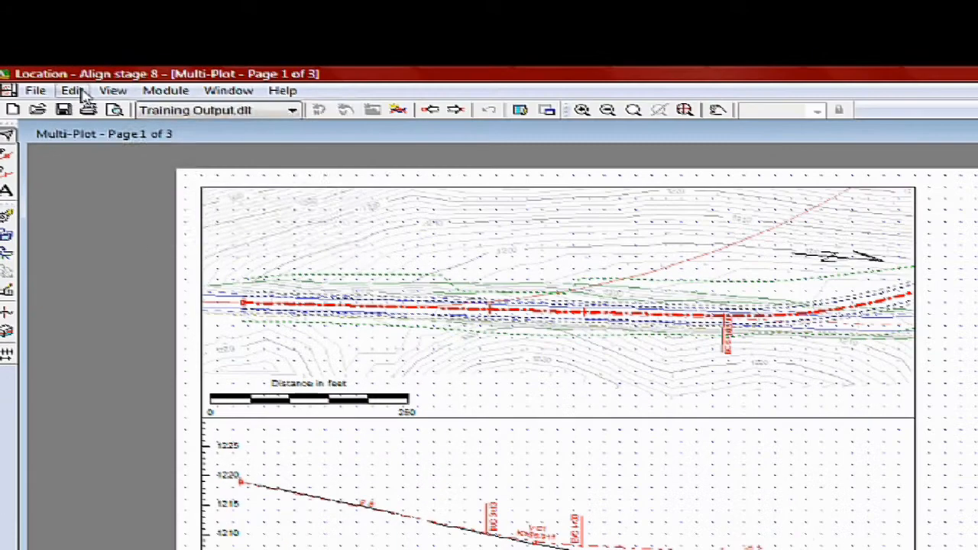
Insert a Legend sub-view on page 1 of the sheet
click(73, 90)
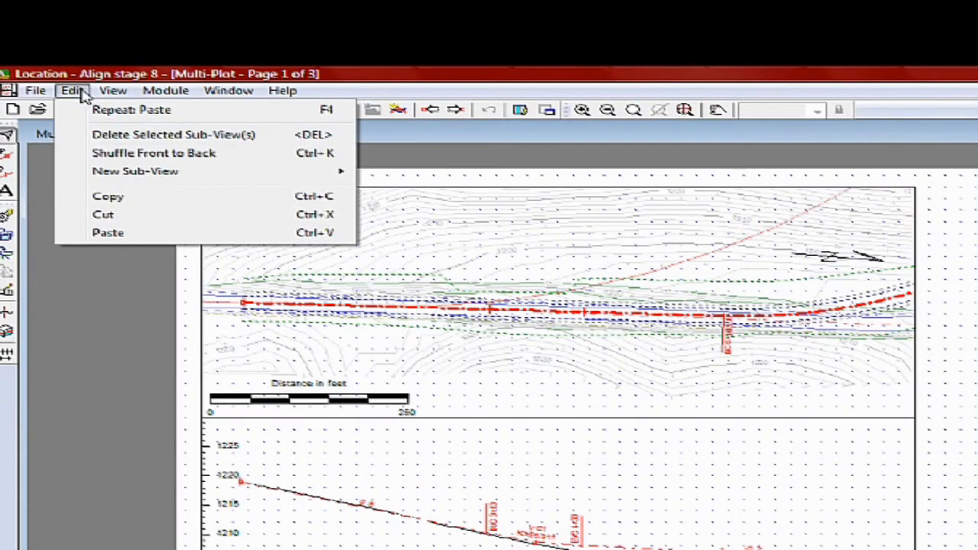
mouse_move(131, 173)
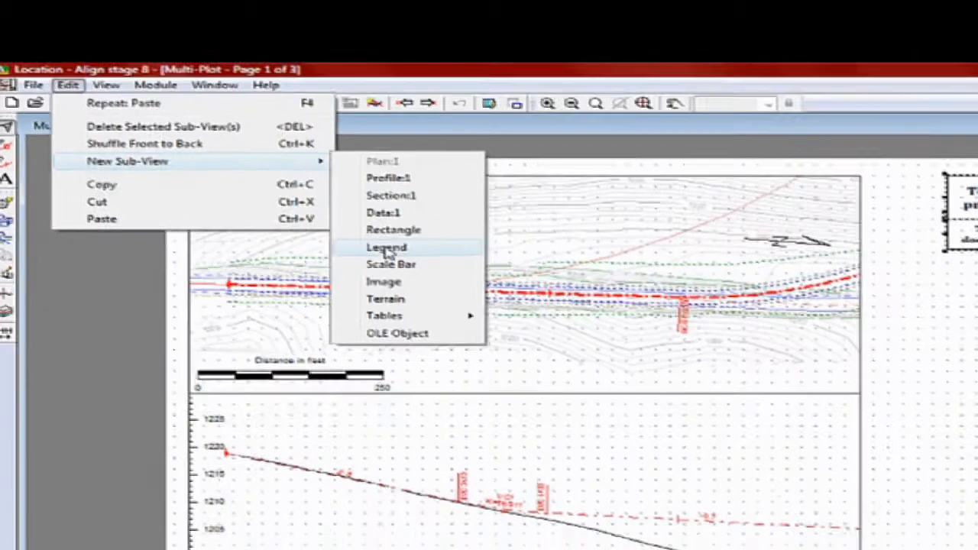
click(414, 263)
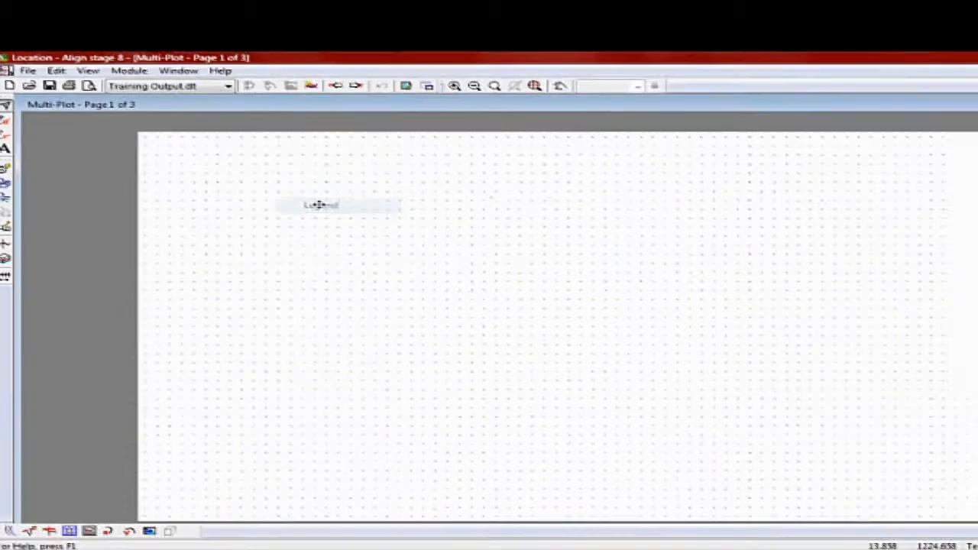
click(408, 261)
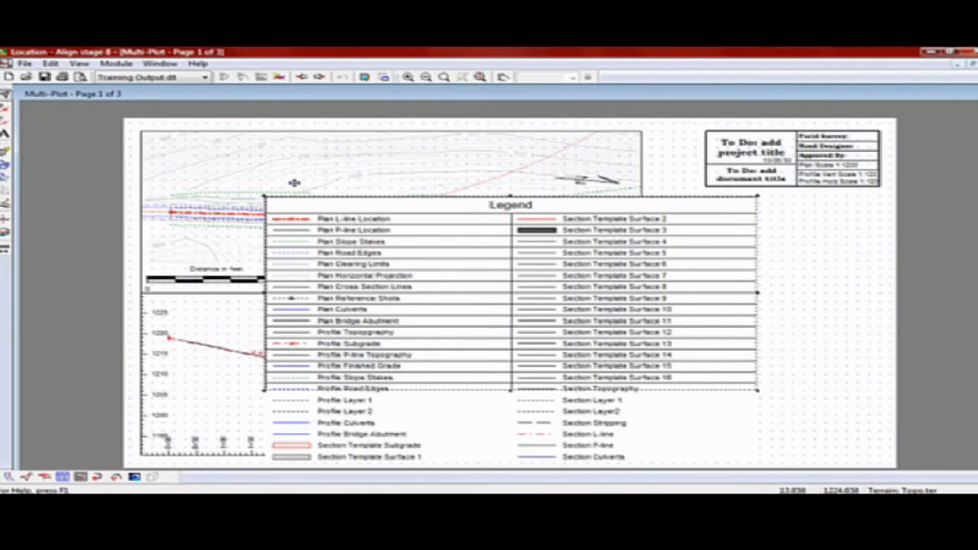
Remove all legend items except Plan L-line Location, Plan Slope Stakes, Plan Road Edges, Plan Culverts, Profile Topography and Profile Subgrade
right_click(601, 324)
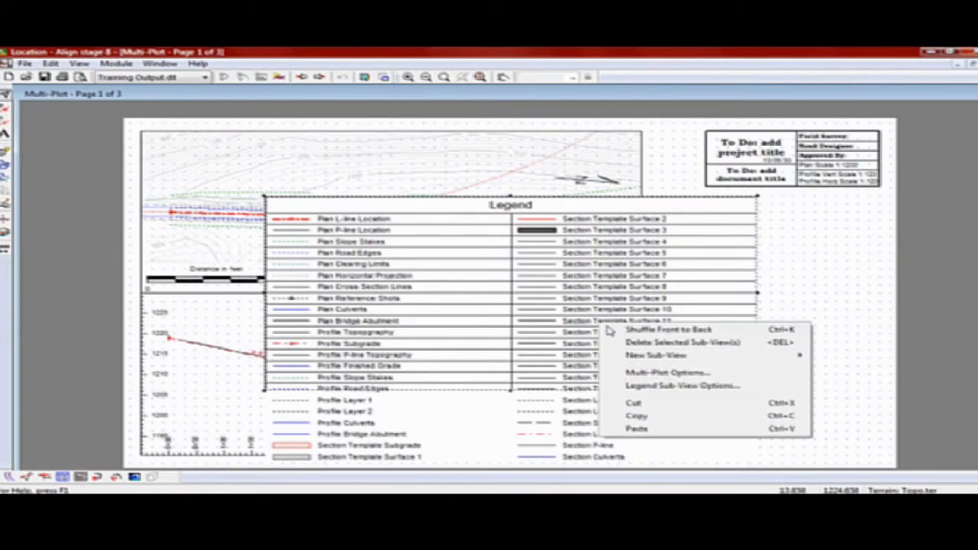
click(652, 387)
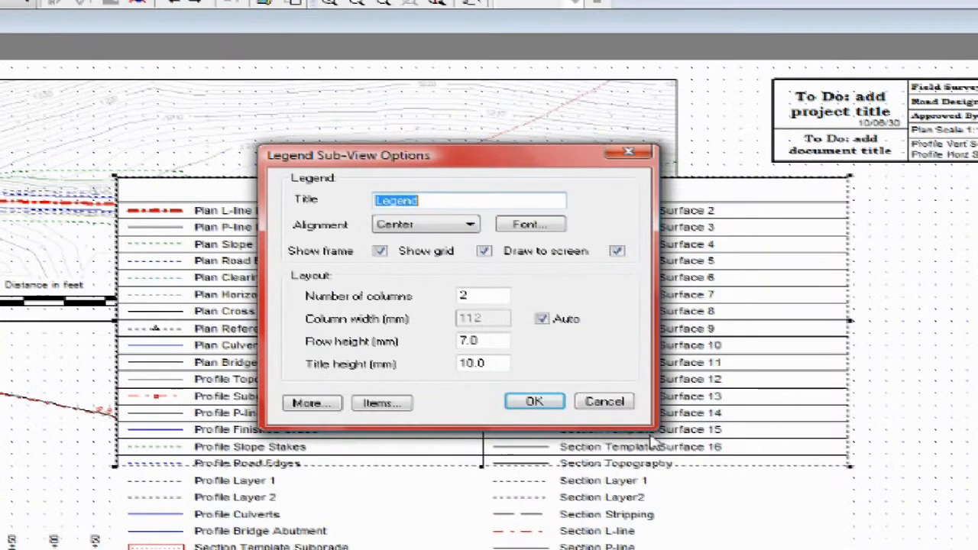
click(372, 406)
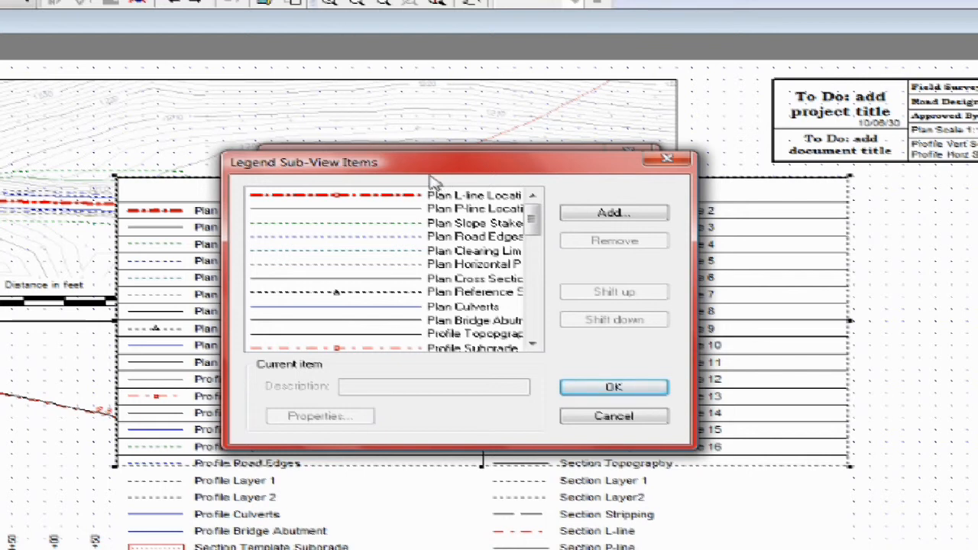
click(395, 213)
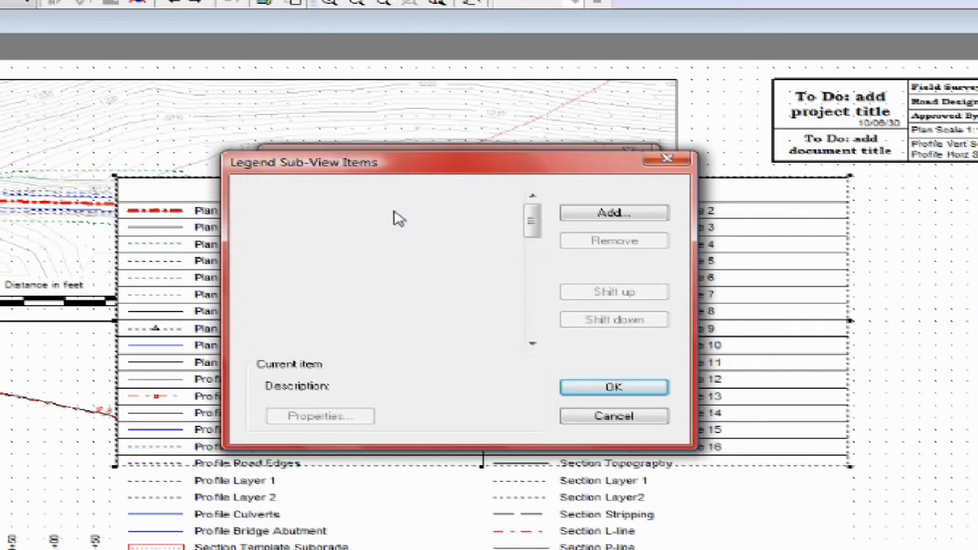
ctrl+click(395, 251)
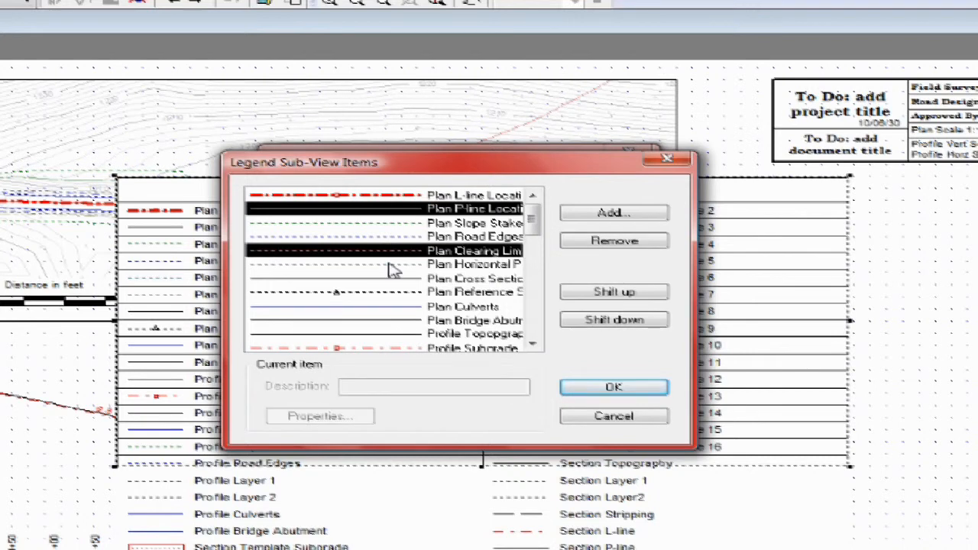
ctrl+click(391, 269)
ctrl+click(393, 281)
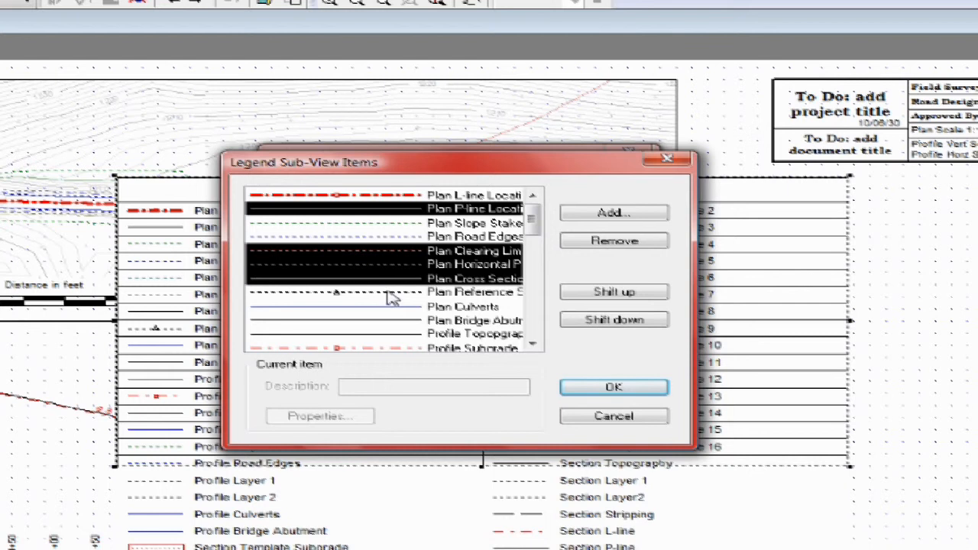
ctrl+click(392, 296)
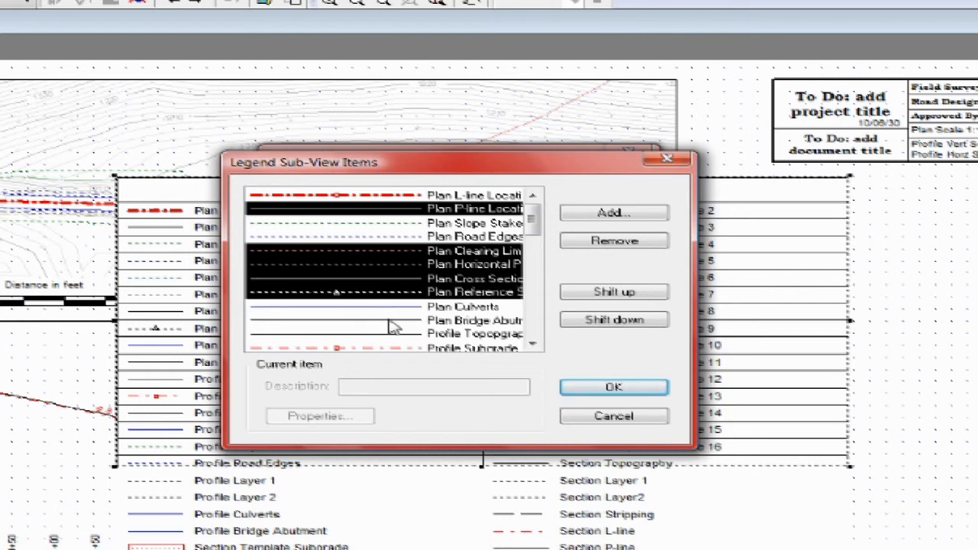
ctrl+click(387, 323)
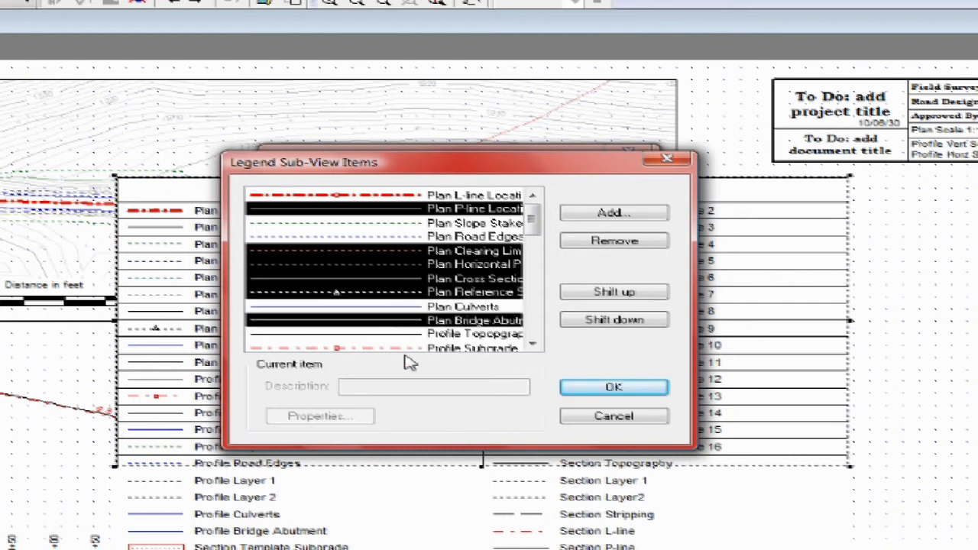
click(533, 345)
click(532, 345)
click(533, 346)
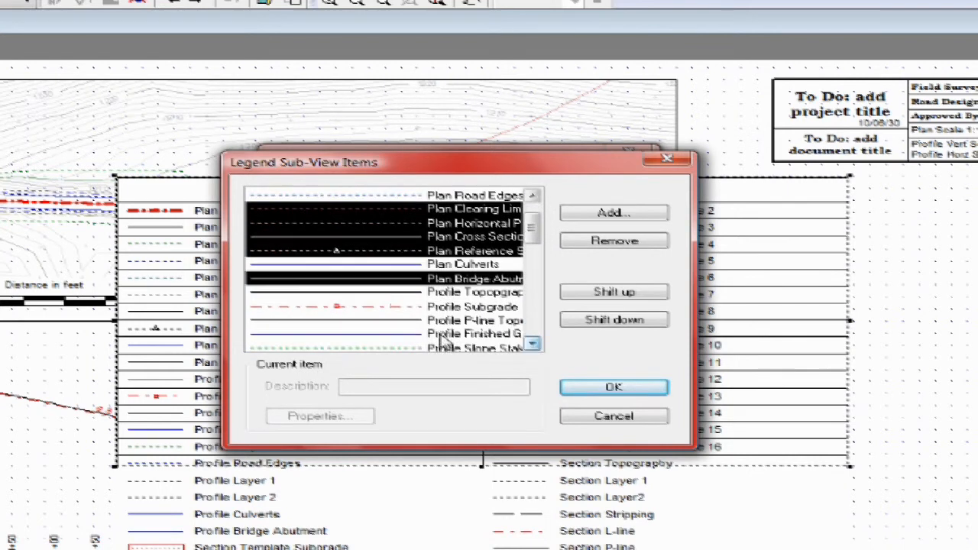
ctrl+click(372, 324)
ctrl+click(386, 351)
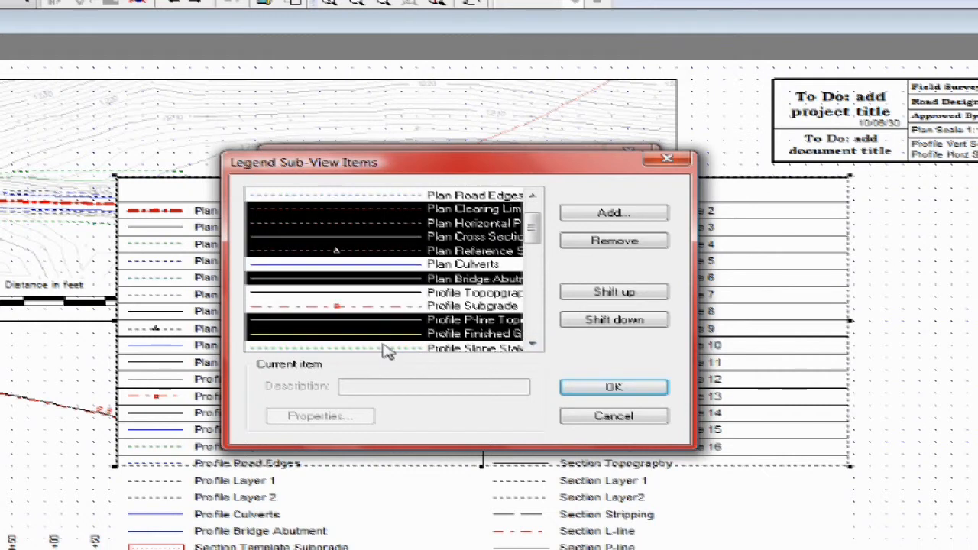
ctrl+click(387, 350)
ctrl+click(387, 349)
ctrl+click(387, 350)
ctrl+click(387, 350)
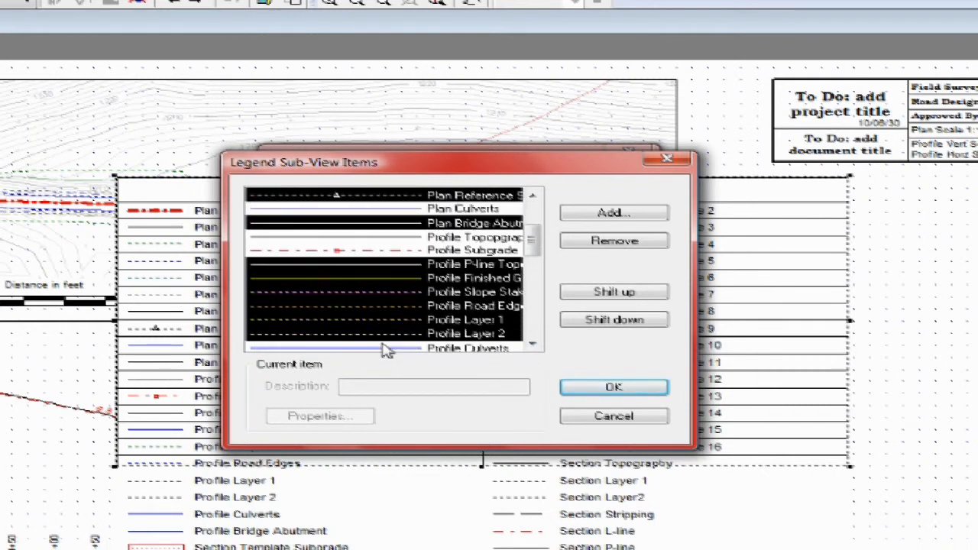
ctrl+click(386, 349)
ctrl+click(386, 350)
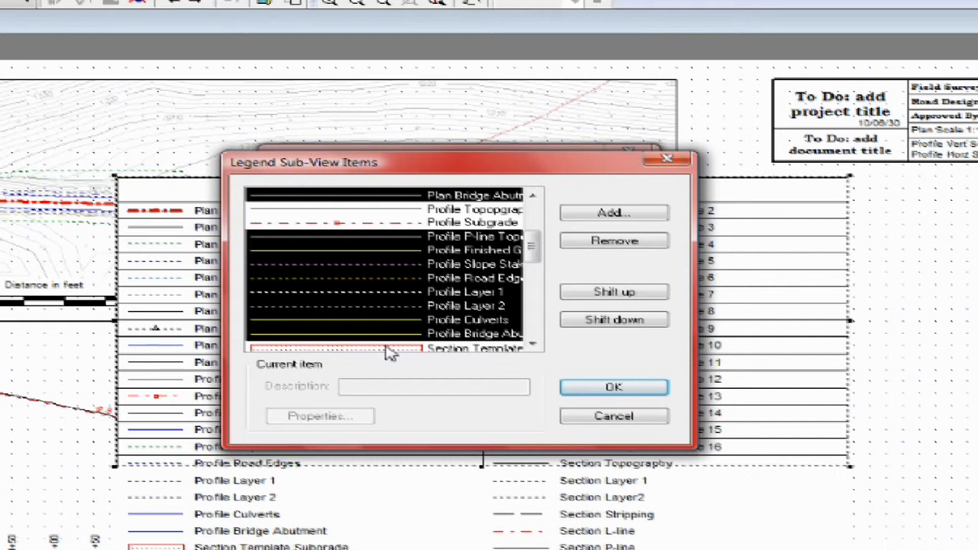
ctrl+click(387, 349)
ctrl+click(387, 349)
ctrl+click(387, 349)
ctrl+click(387, 349)
ctrl+click(387, 349)
ctrl+click(387, 349)
ctrl+click(386, 349)
ctrl+click(386, 349)
ctrl+click(387, 350)
ctrl+click(386, 350)
ctrl+click(387, 349)
ctrl+click(387, 349)
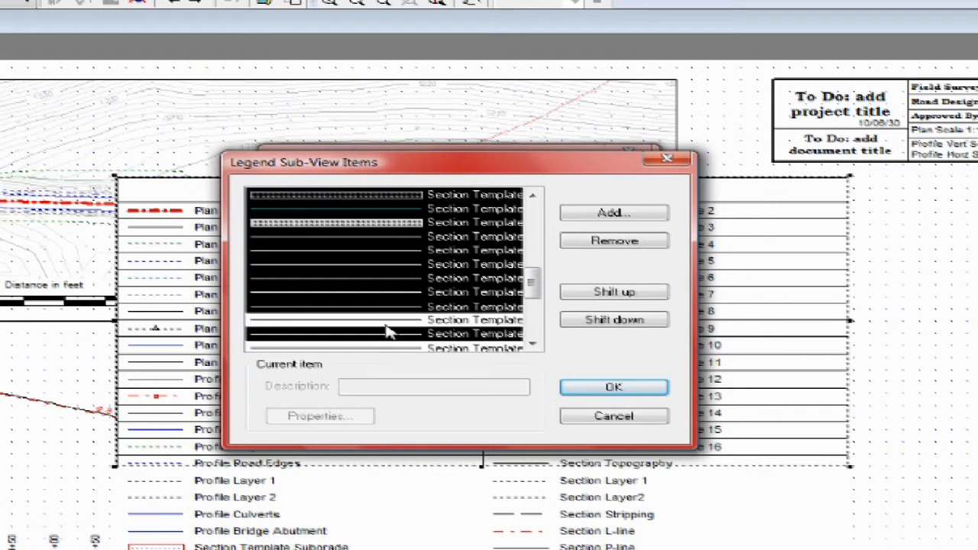
ctrl+click(387, 349)
ctrl+click(391, 349)
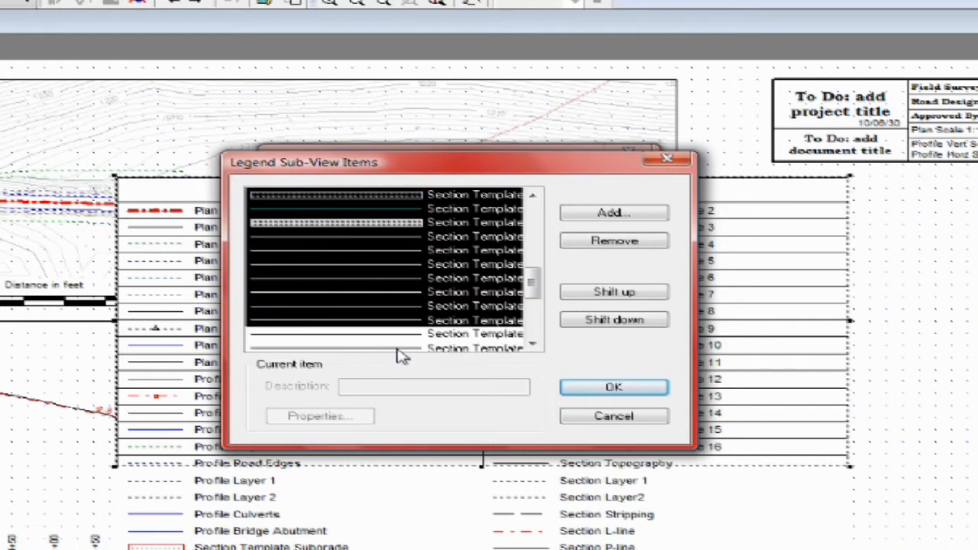
ctrl+click(392, 346)
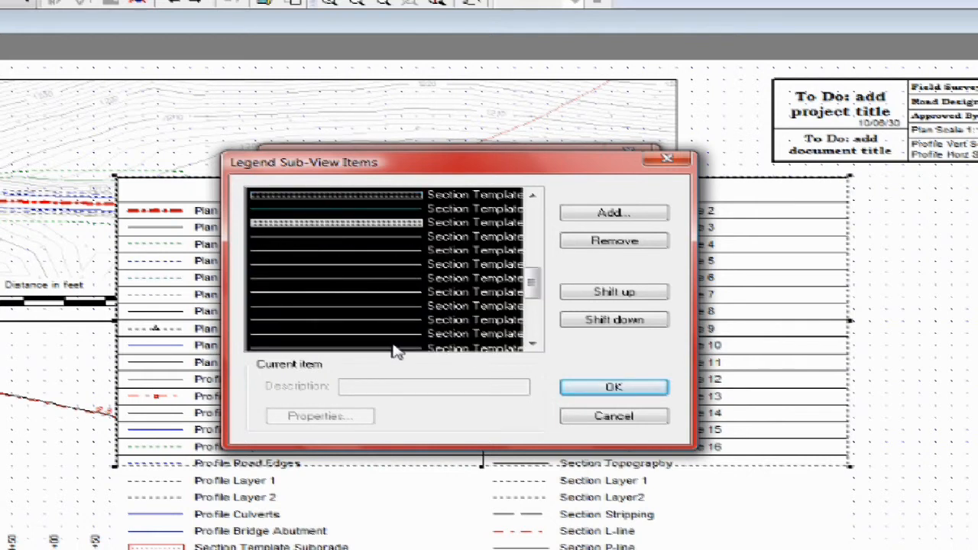
ctrl+click(393, 346)
ctrl+click(393, 346)
ctrl+click(396, 349)
ctrl+click(396, 349)
ctrl+click(396, 350)
ctrl+click(395, 349)
ctrl+click(396, 349)
ctrl+click(396, 350)
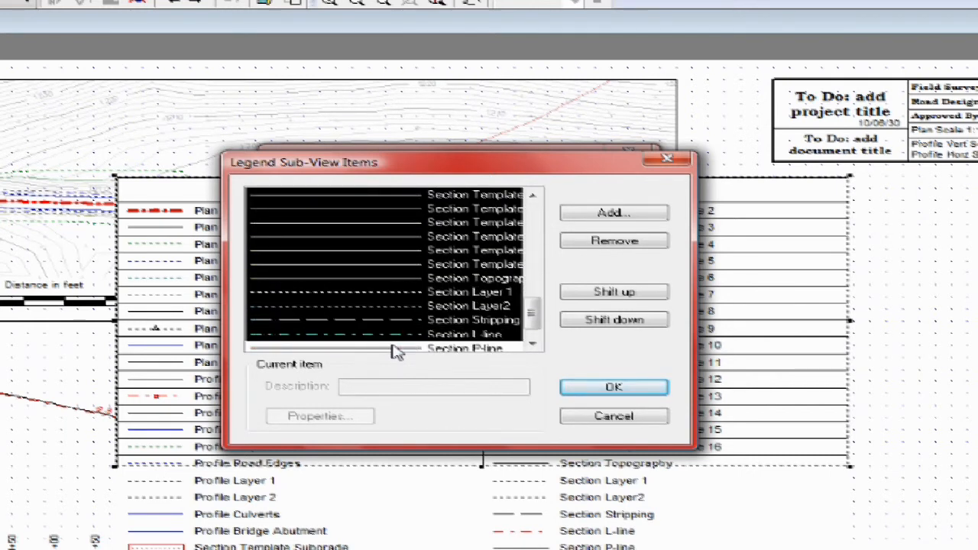
ctrl+click(396, 349)
ctrl+click(396, 350)
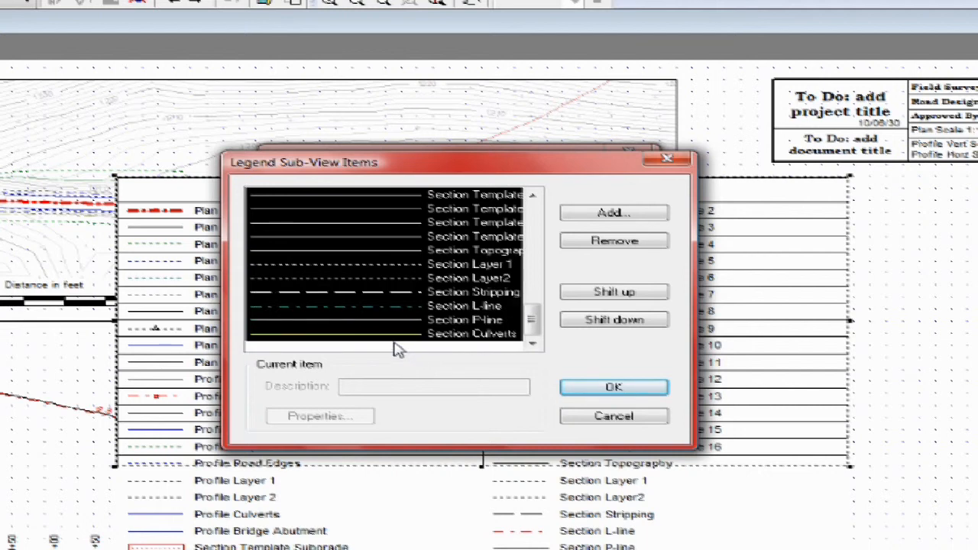
click(602, 243)
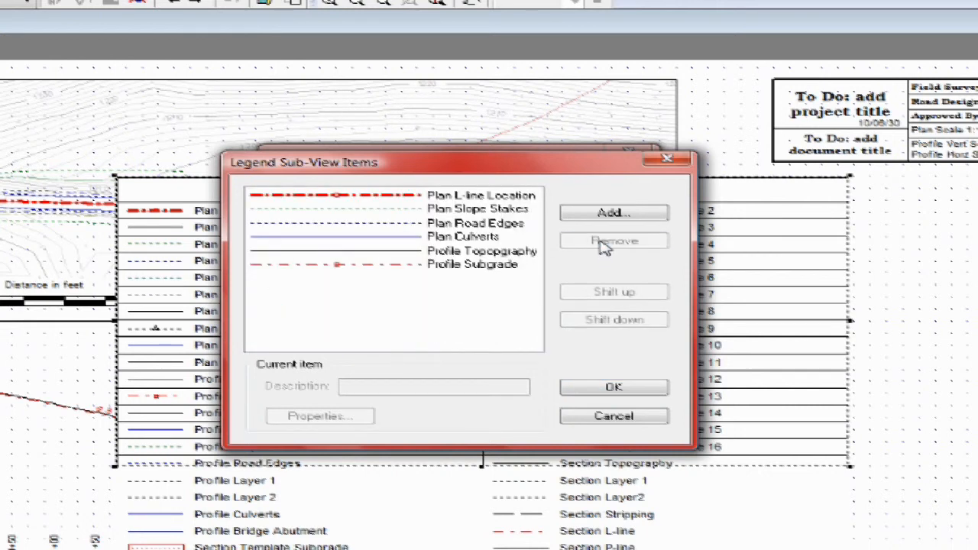
Change the legend descriptions of Plan L-line Location to Horizontal Alignment and of Plan Culverts to Culverts
click(474, 195)
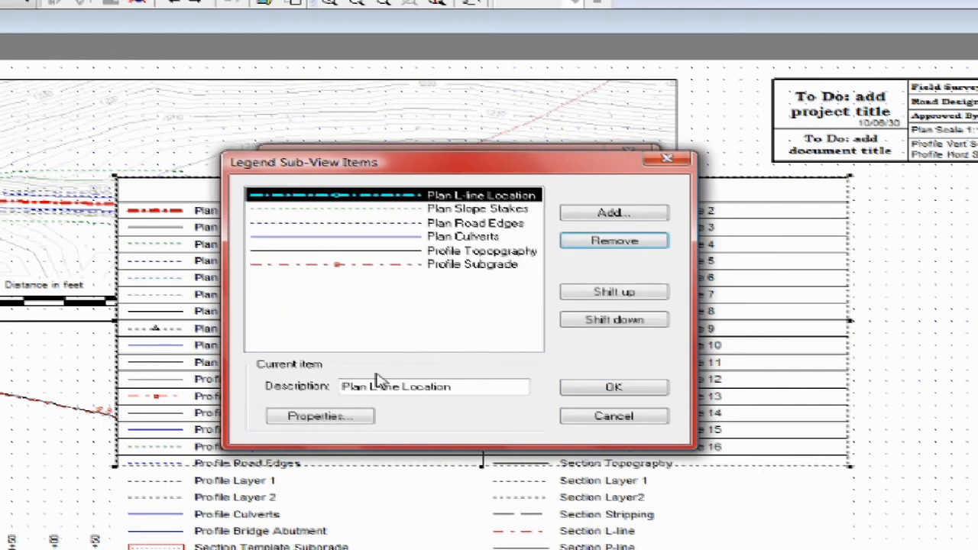
drag(454, 390, 337, 386)
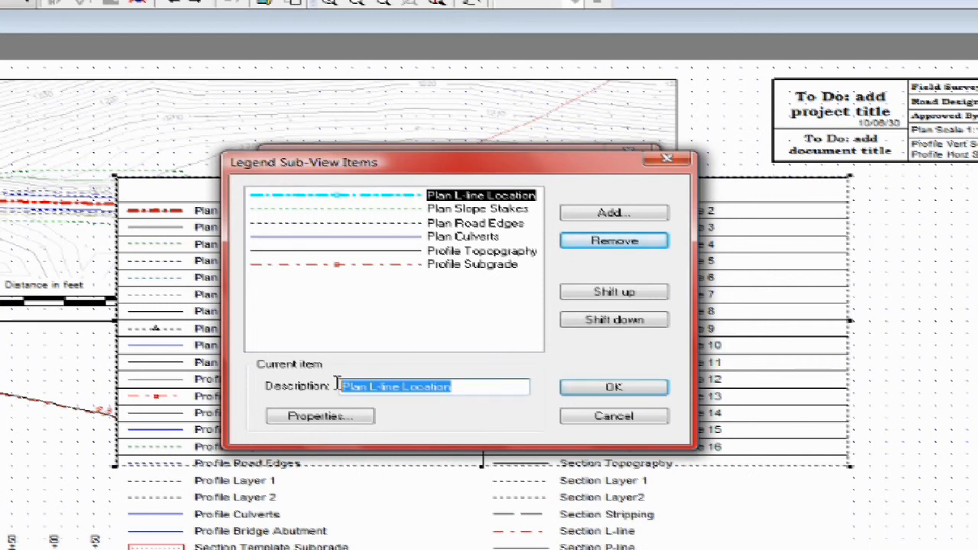
text(Horizontal Alignment)
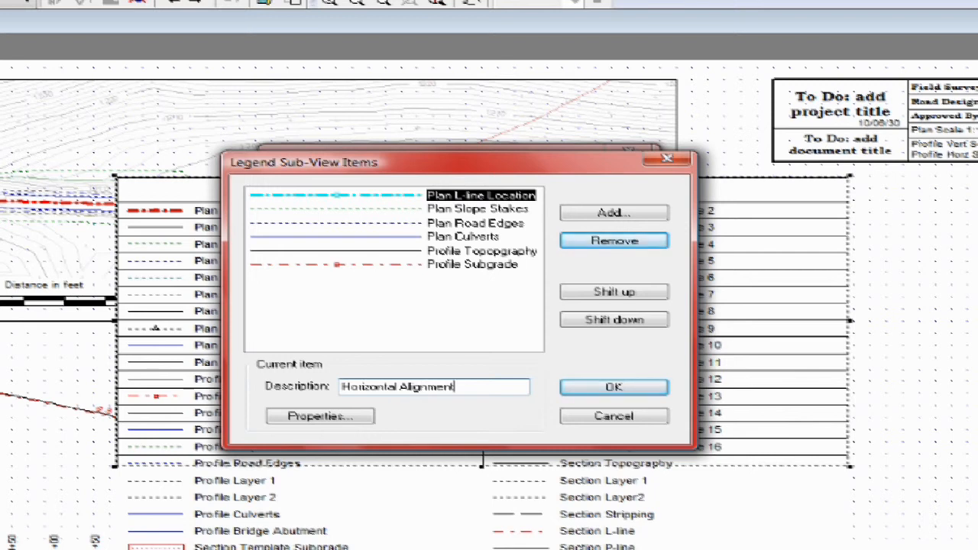
click(484, 240)
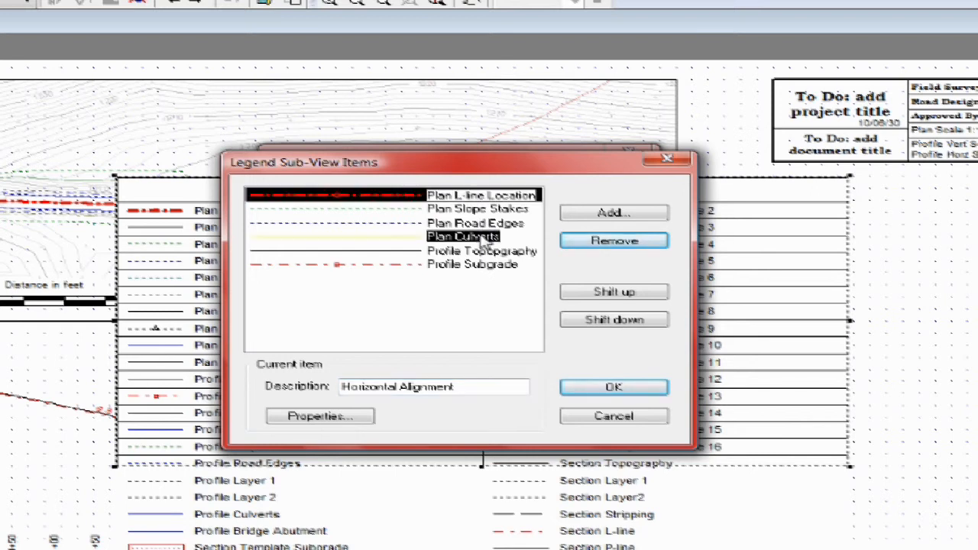
double_click(358, 387)
key(Delete)
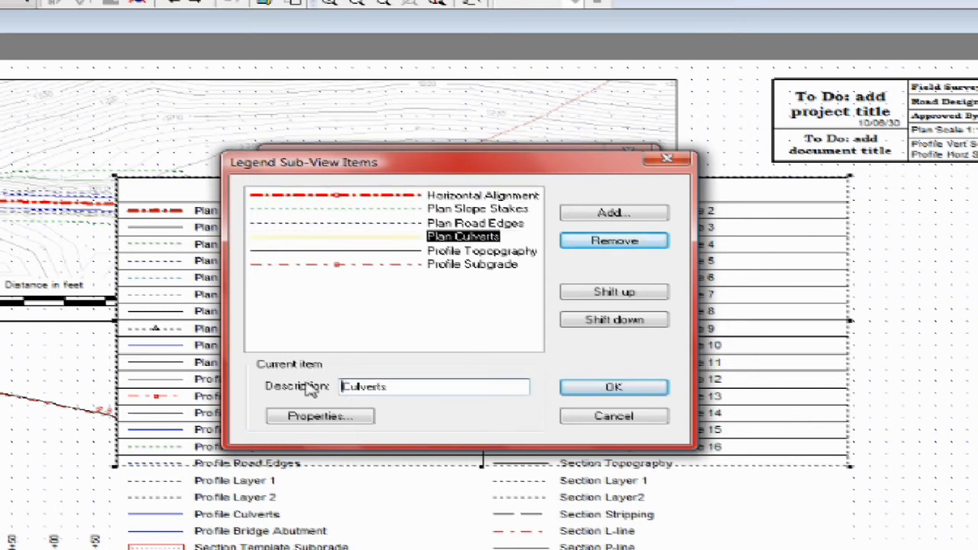
Change the legend descriptions of Profile Topography to Profile Ground and of Profile Subgrade to Vertical Alignment
click(508, 252)
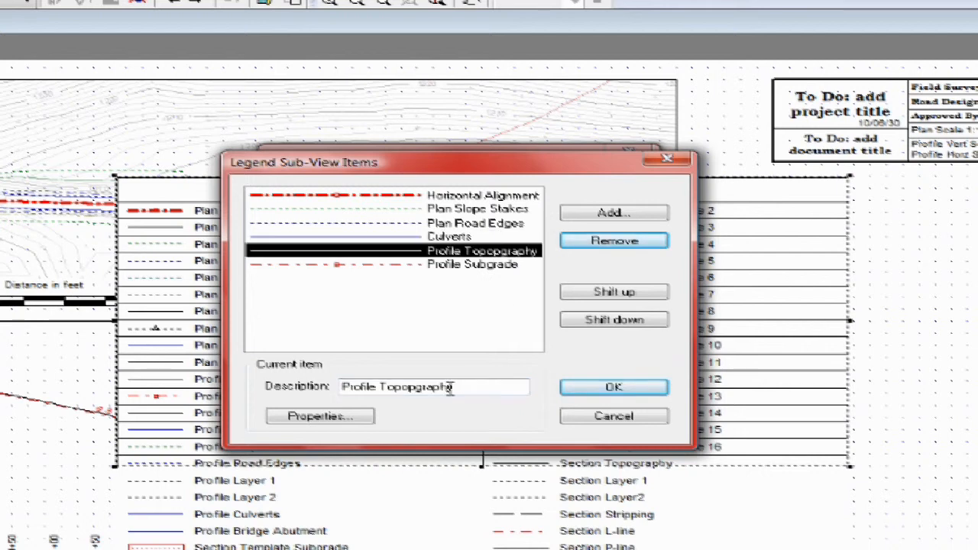
drag(454, 387, 382, 392)
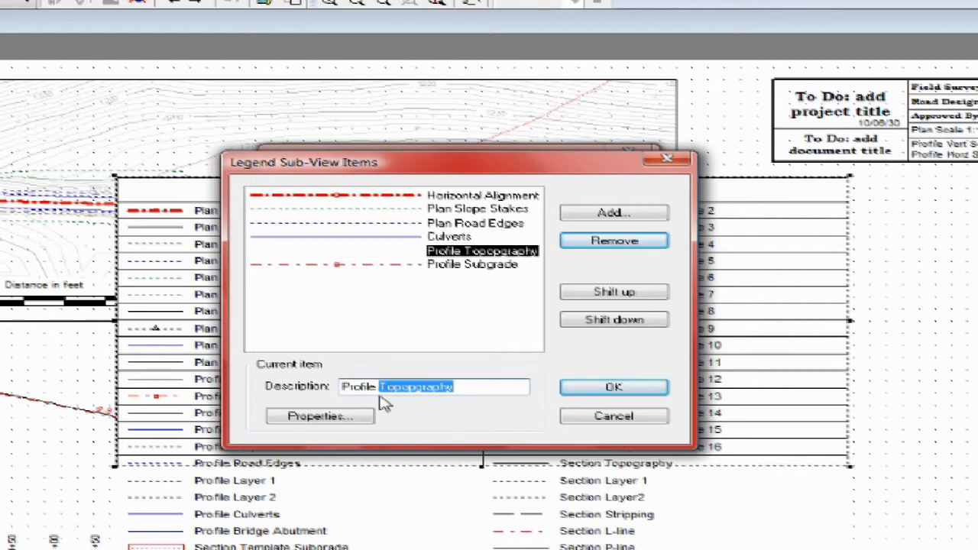
text(Ground)
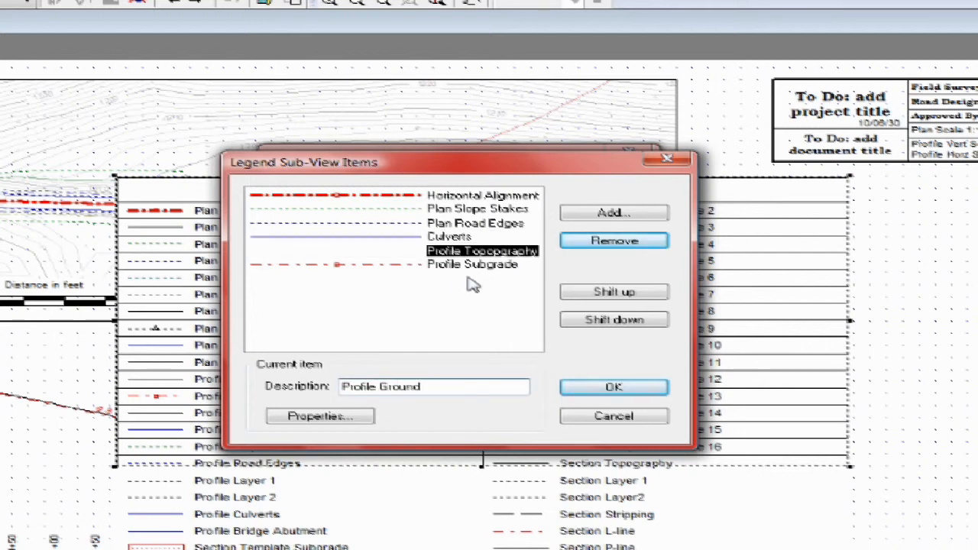
click(483, 269)
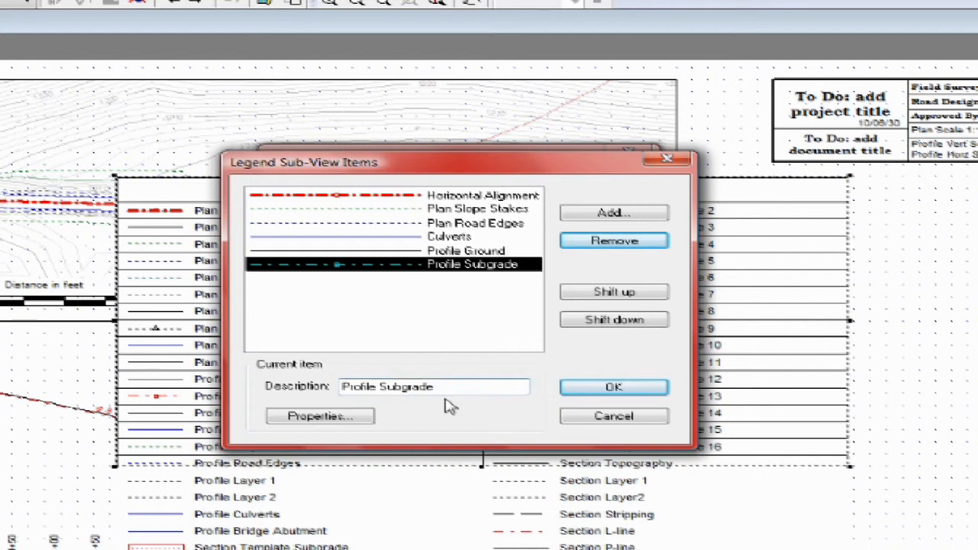
drag(437, 387, 316, 401)
text(Vertical)
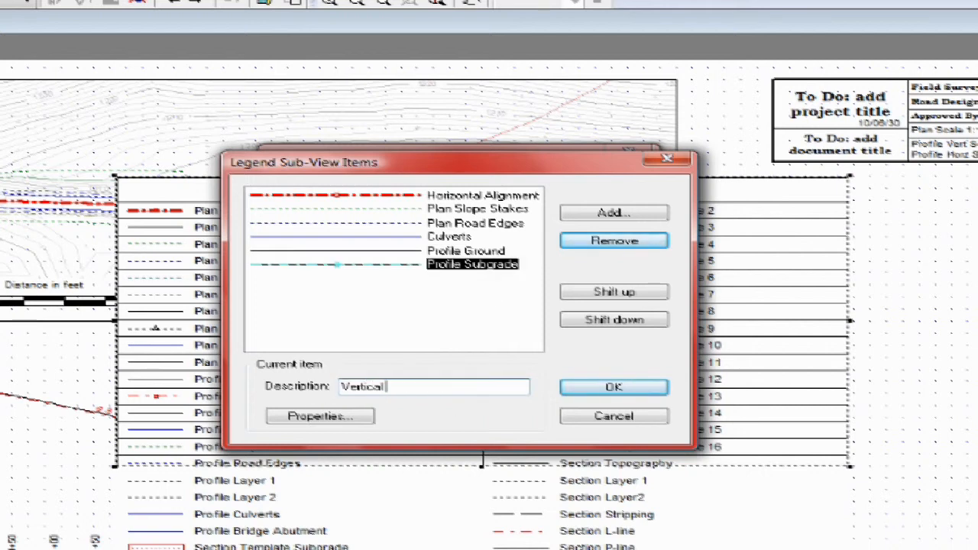
text( Alignment)
click(593, 389)
Set the legend to 1 column and fit its frame directly beneath the title block, matching that block's width
drag(474, 295, 394, 301)
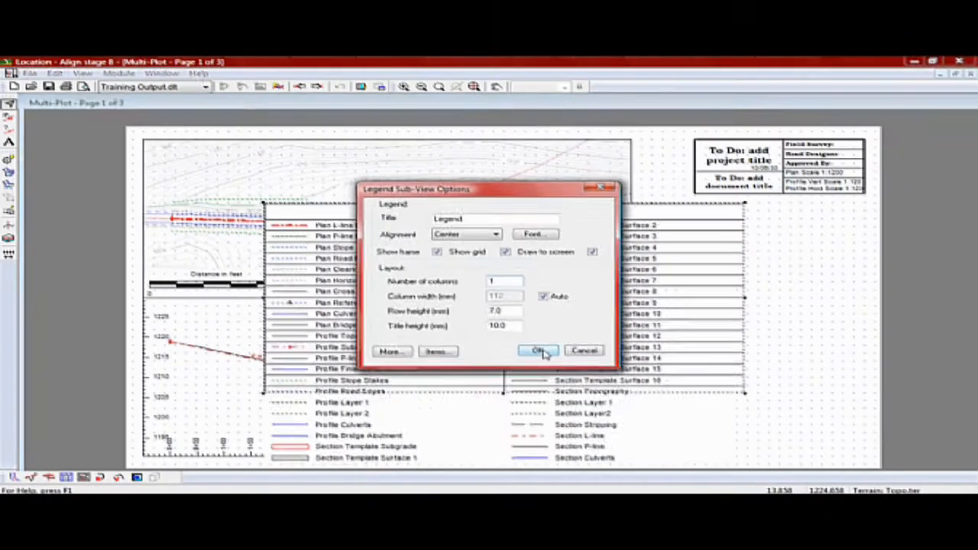
click(539, 403)
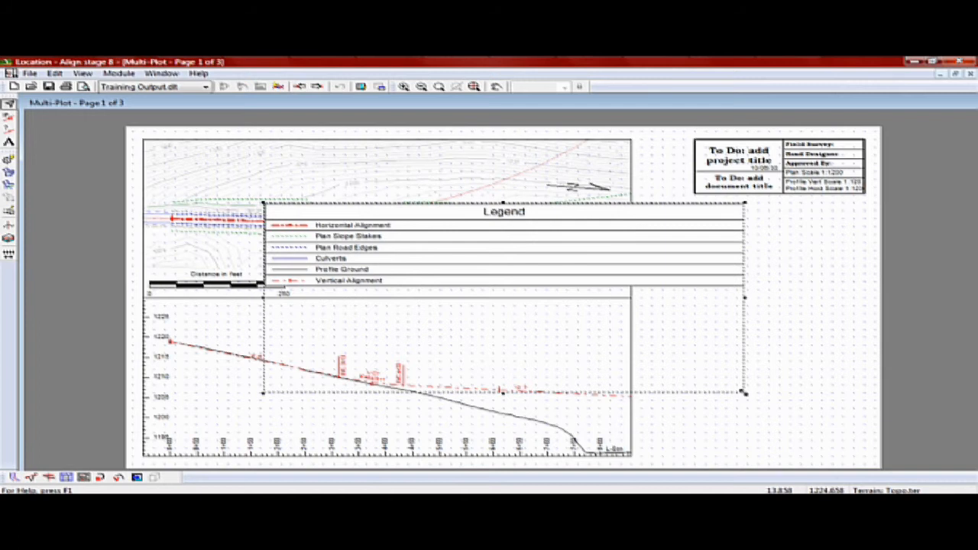
drag(740, 391, 515, 330)
drag(413, 258, 850, 260)
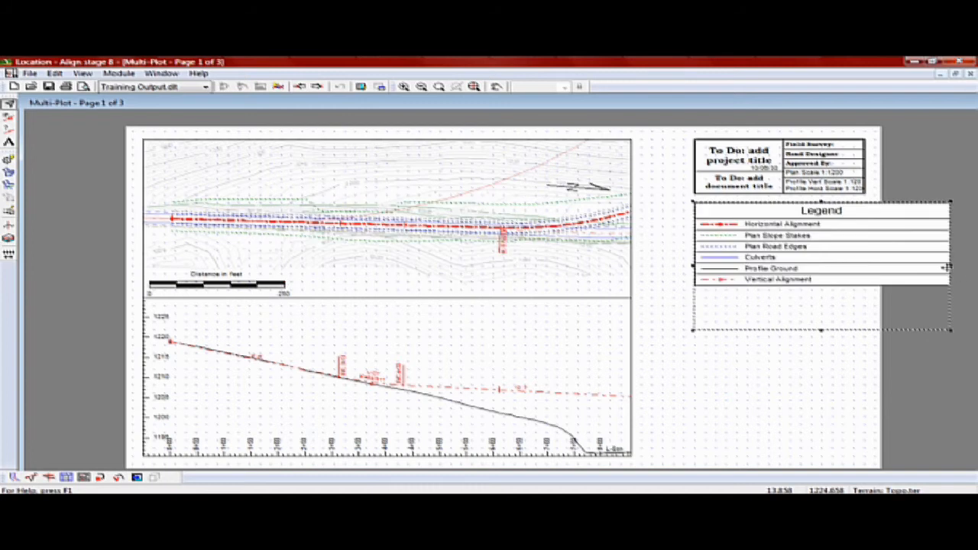
drag(950, 266, 867, 268)
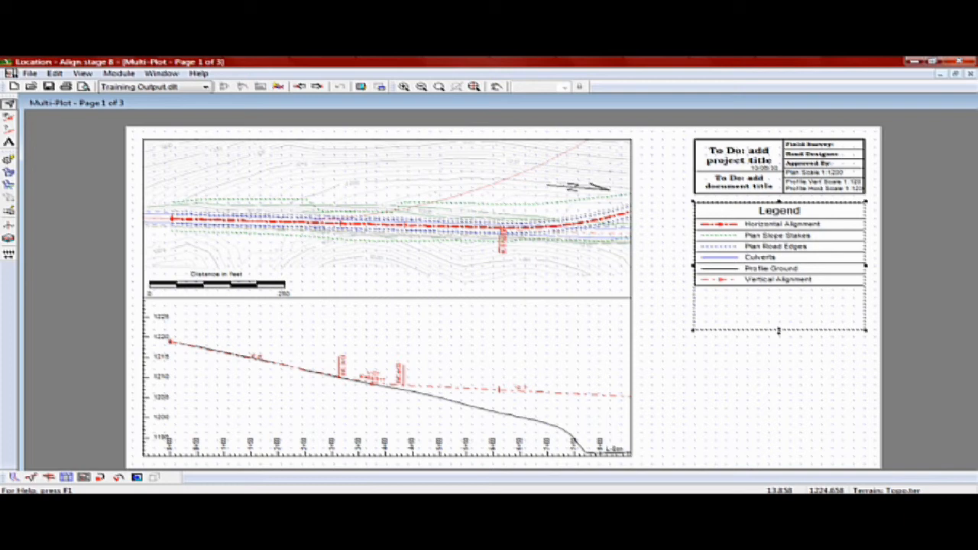
drag(779, 331, 777, 296)
click(809, 331)
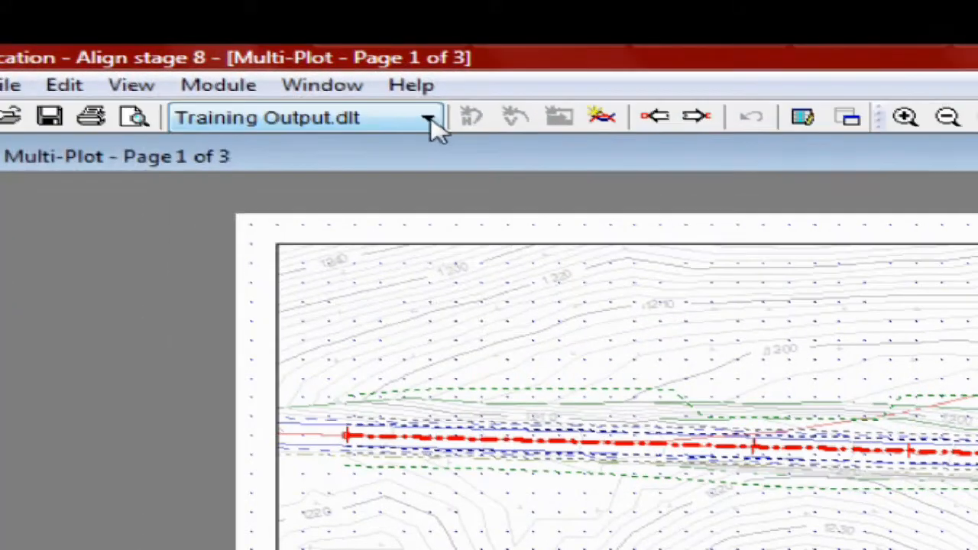
Save the current Multi-Plot arrangement to the Training Output.dlt screen layout
click(205, 86)
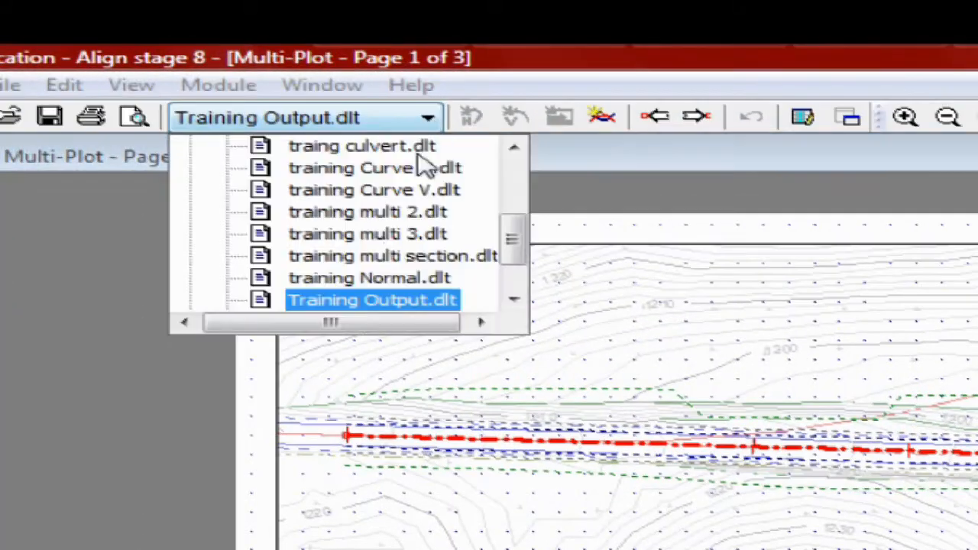
right_click(387, 301)
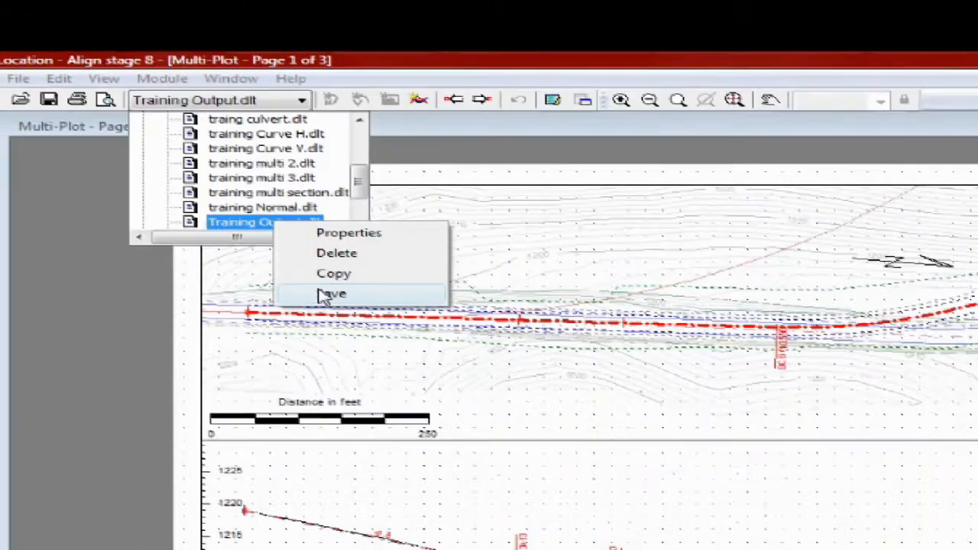
click(452, 402)
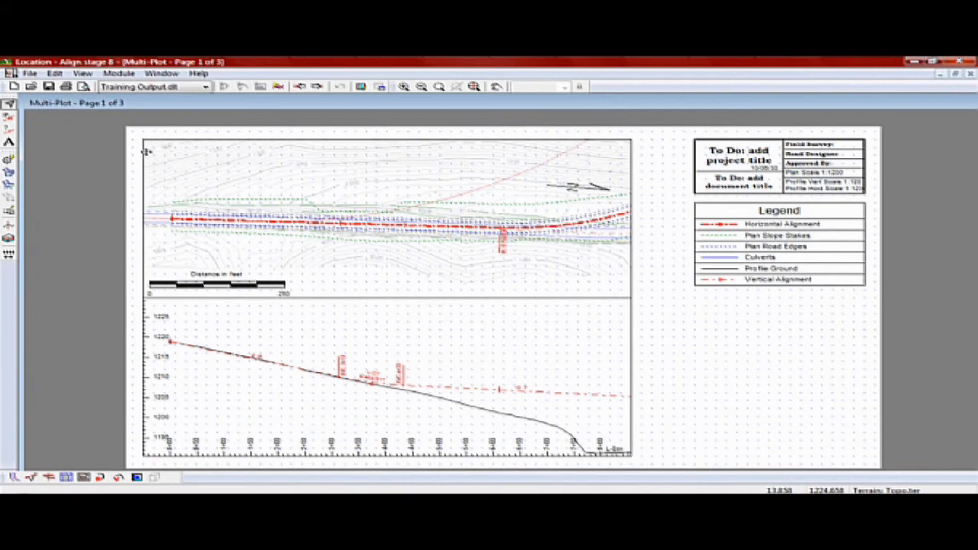
Add a Horizontal Curves table sub-view to the Multi-Plot sheet
click(55, 73)
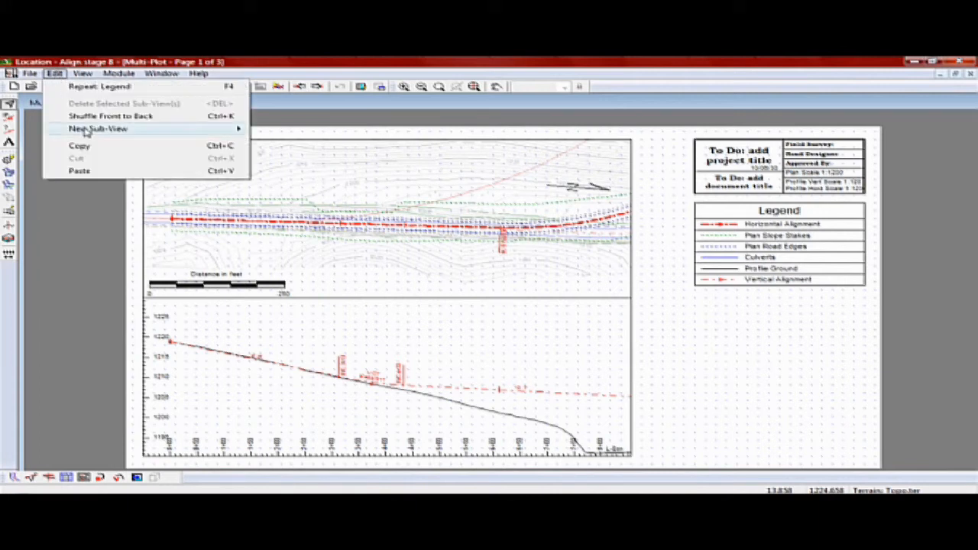
mouse_move(87, 130)
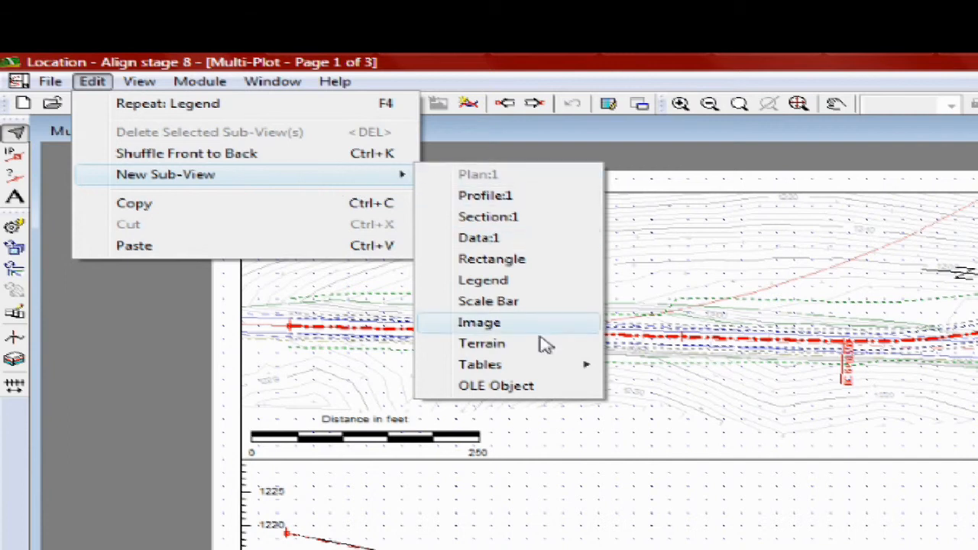
mouse_move(544, 365)
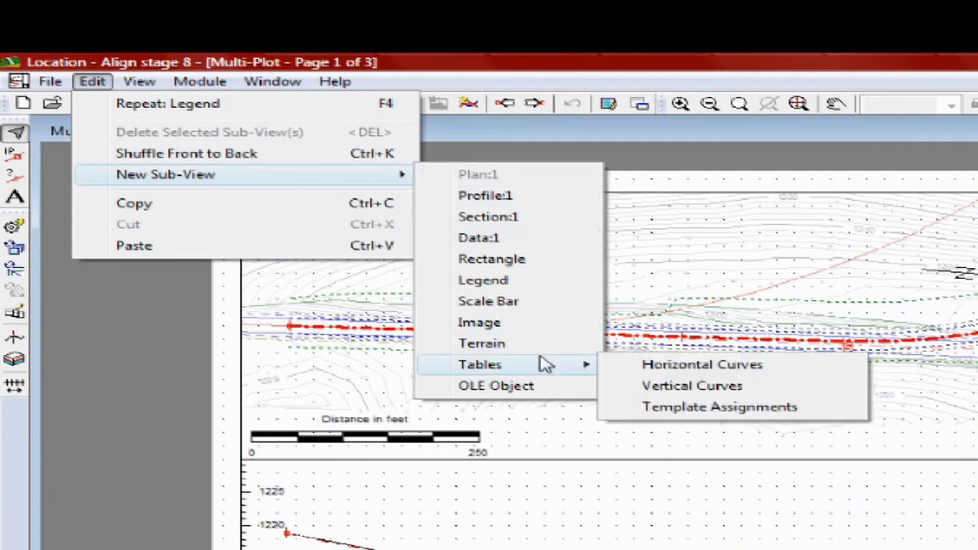
click(625, 369)
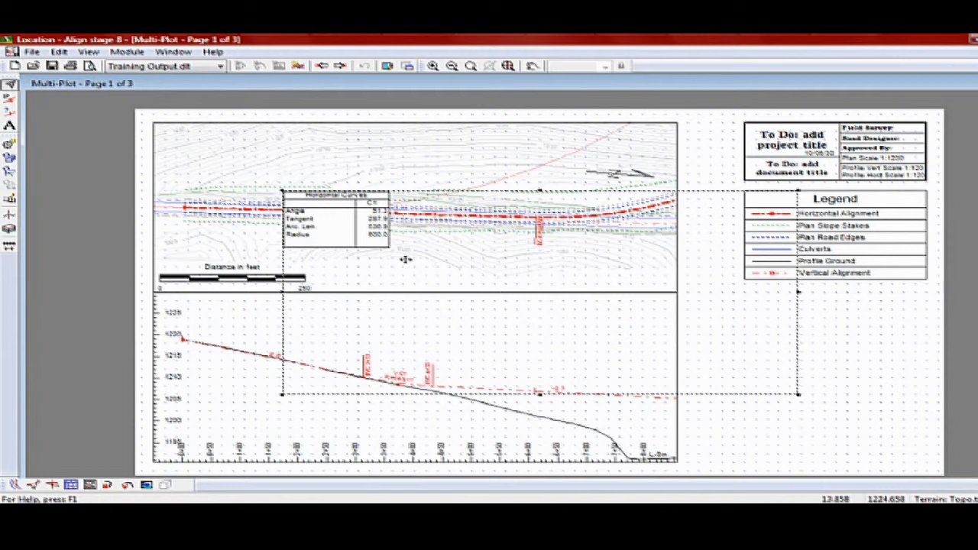
Set the horizontal curve table's column width to 20 mm and make it list all design points
right_click(395, 253)
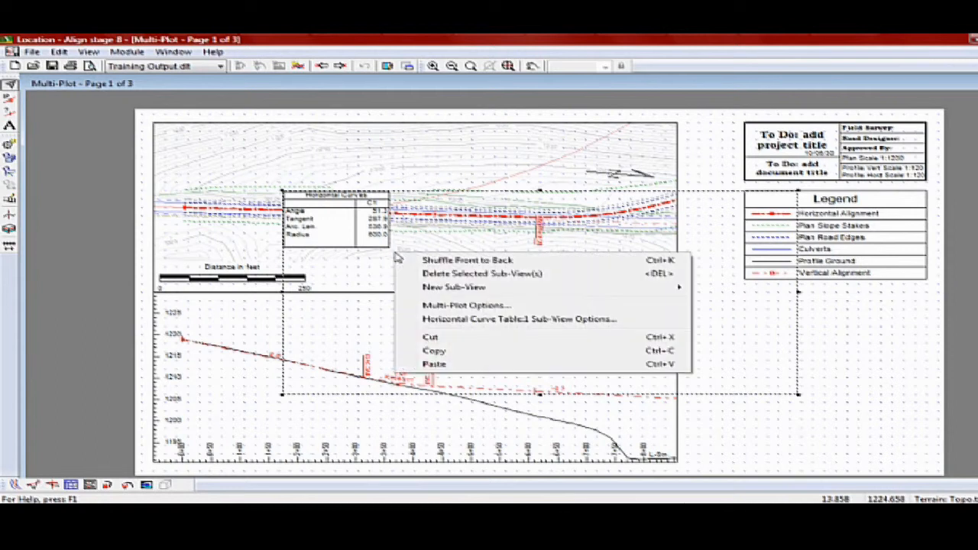
click(451, 320)
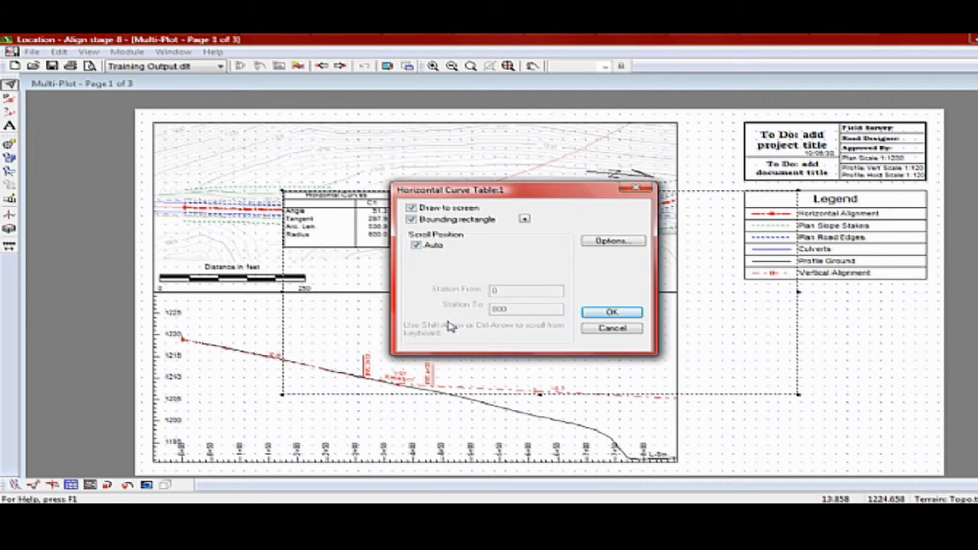
click(612, 242)
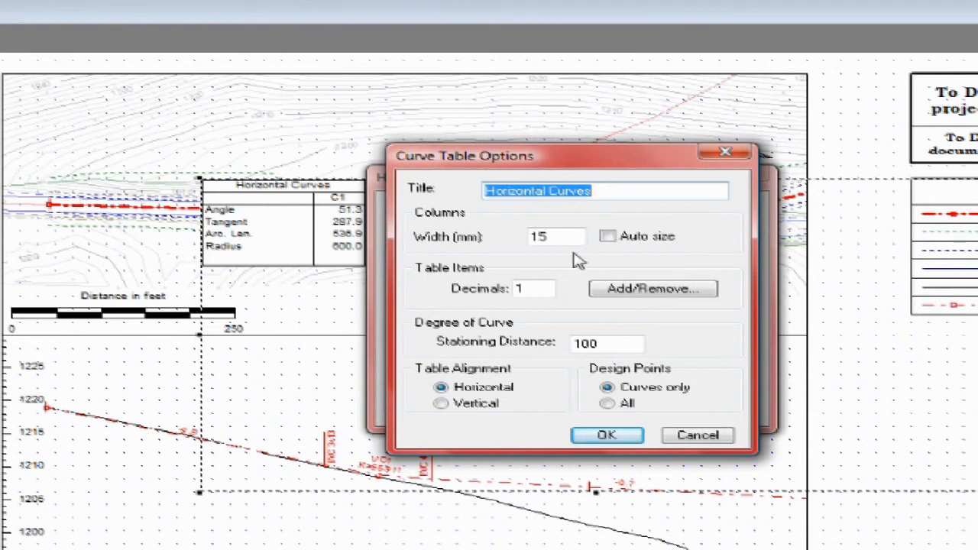
drag(559, 238, 535, 239)
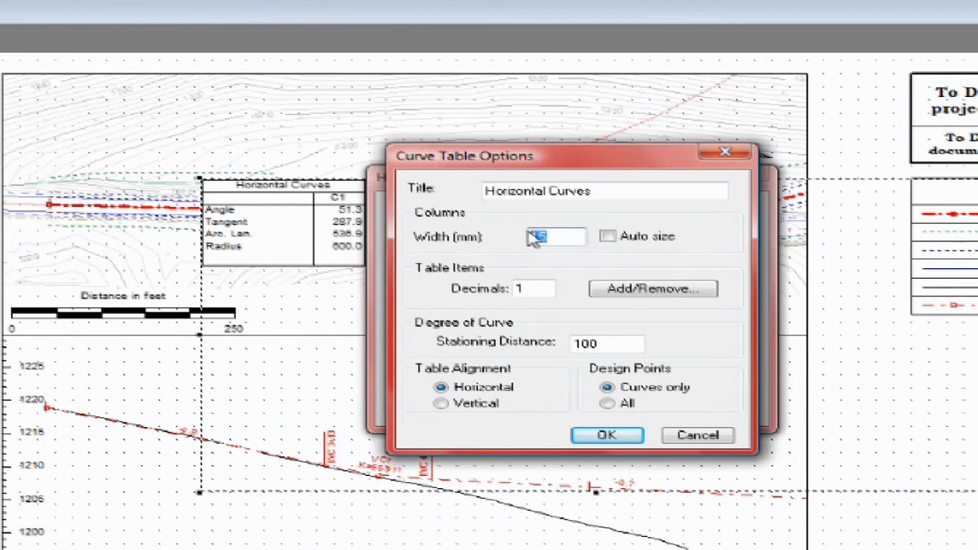
text(20)
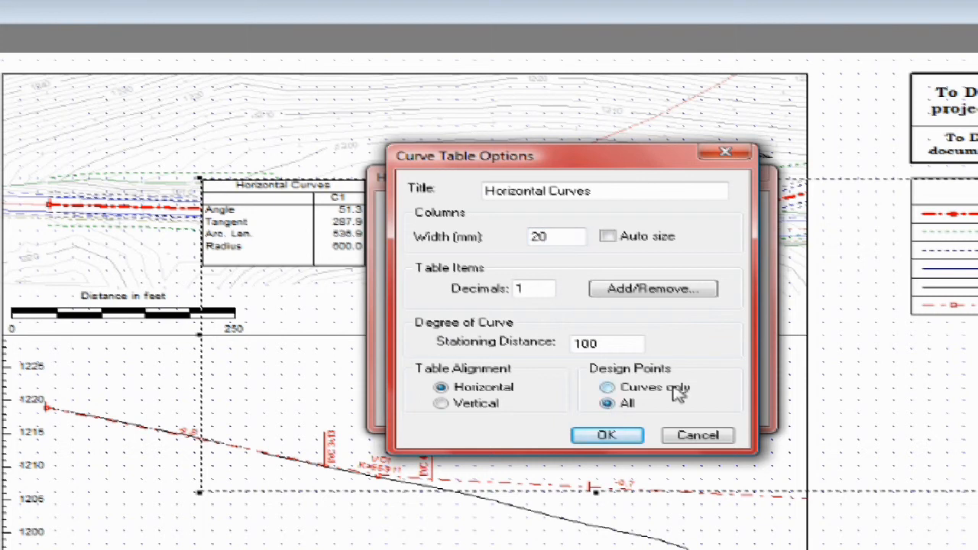
Remove the Tangent (T), Arc. Len.(L) and Angle (I) fields from the horizontal curve table, keeping Radius (R)
click(682, 295)
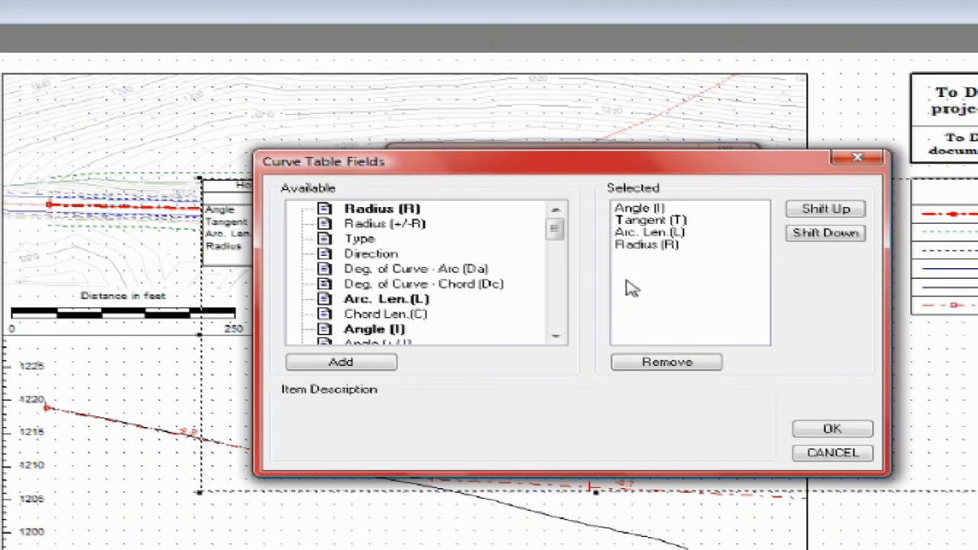
click(637, 221)
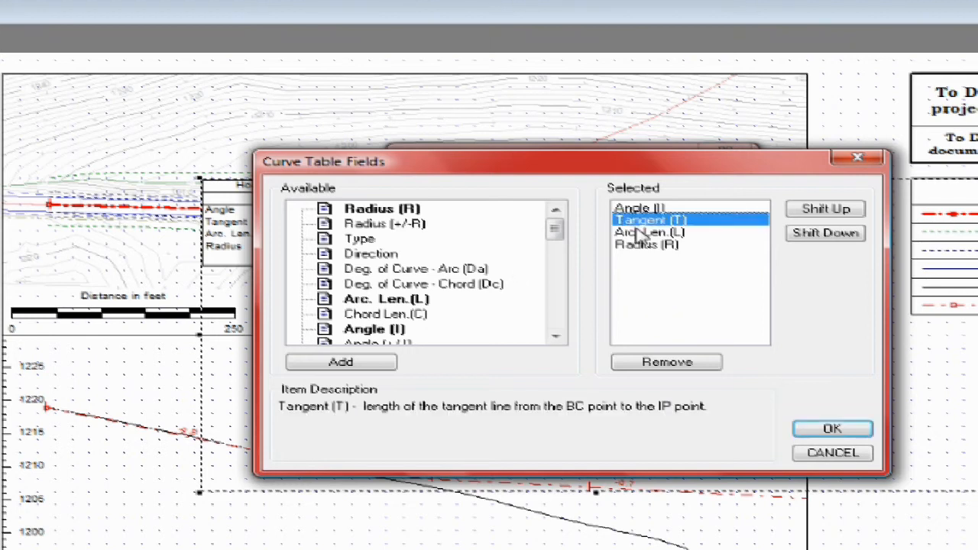
click(673, 370)
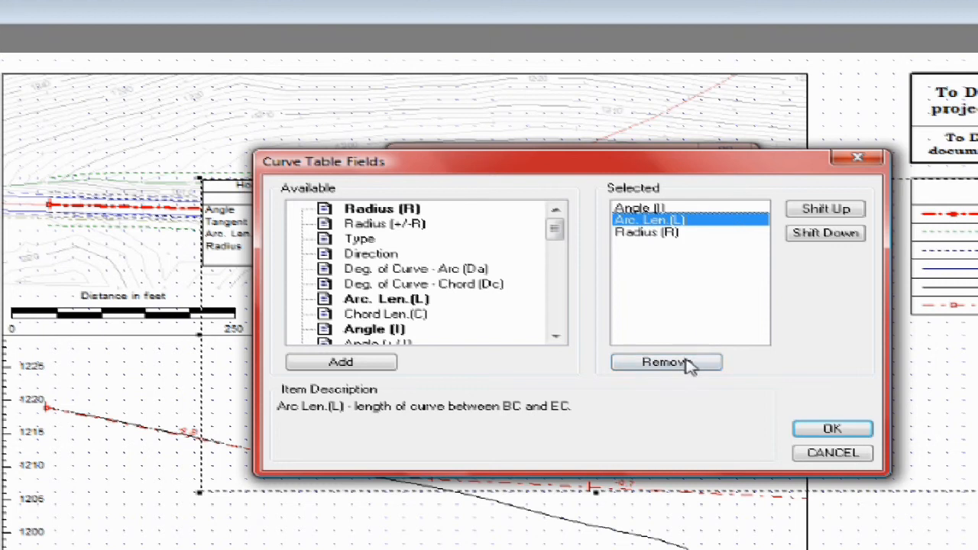
click(686, 364)
click(636, 208)
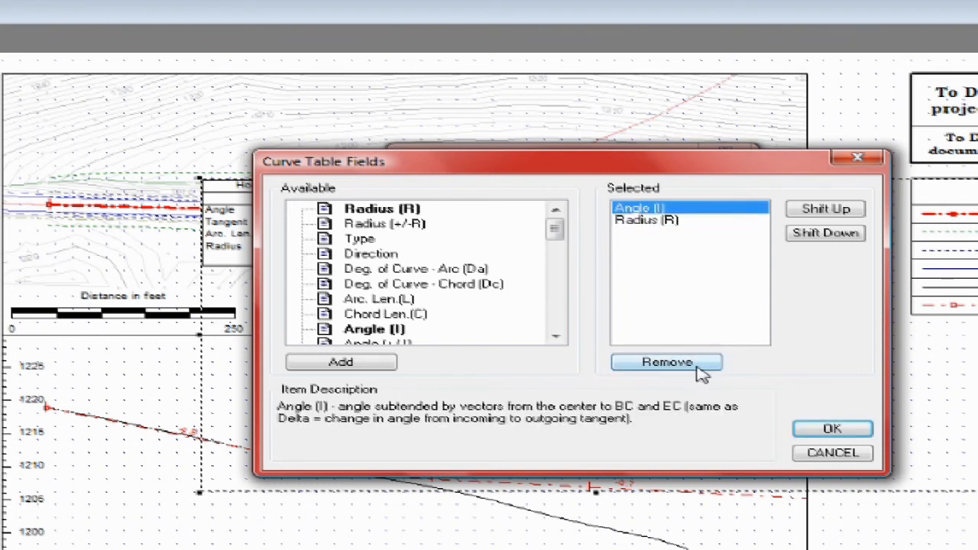
click(699, 366)
Add the IP Stn., IP X and IP Y fields to the horizontal curve table and apply its options
click(555, 337)
click(555, 337)
click(556, 337)
click(556, 337)
click(555, 337)
click(370, 300)
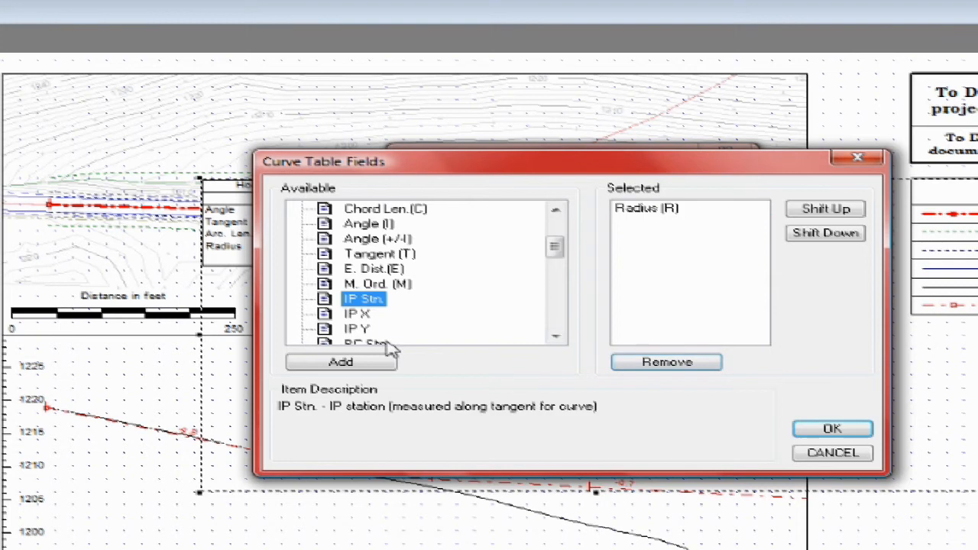
click(377, 364)
click(359, 315)
click(373, 362)
click(358, 329)
click(379, 369)
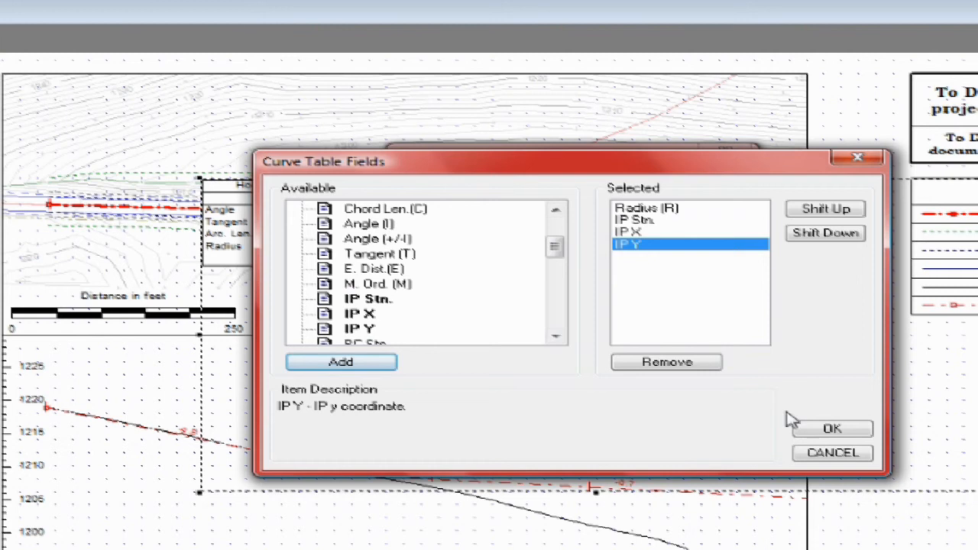
click(830, 430)
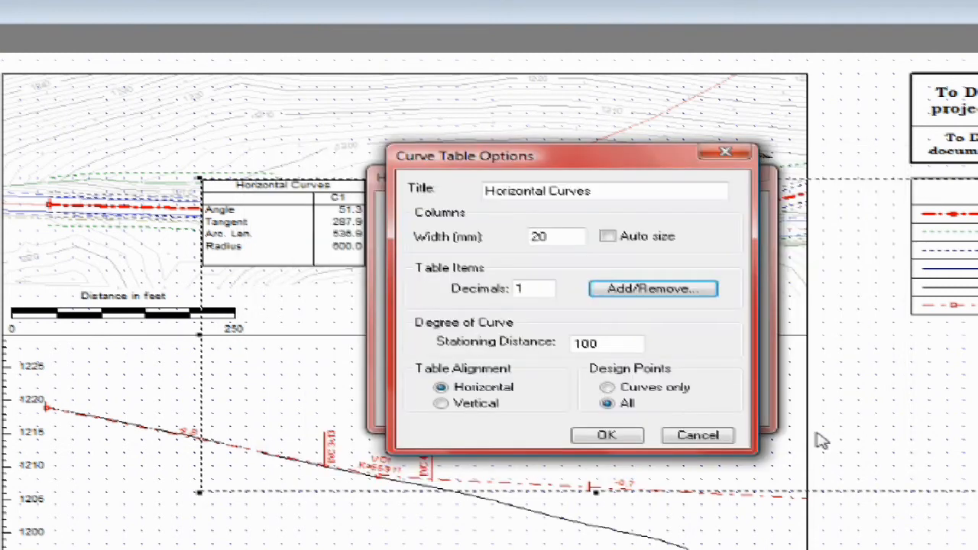
click(609, 435)
click(682, 367)
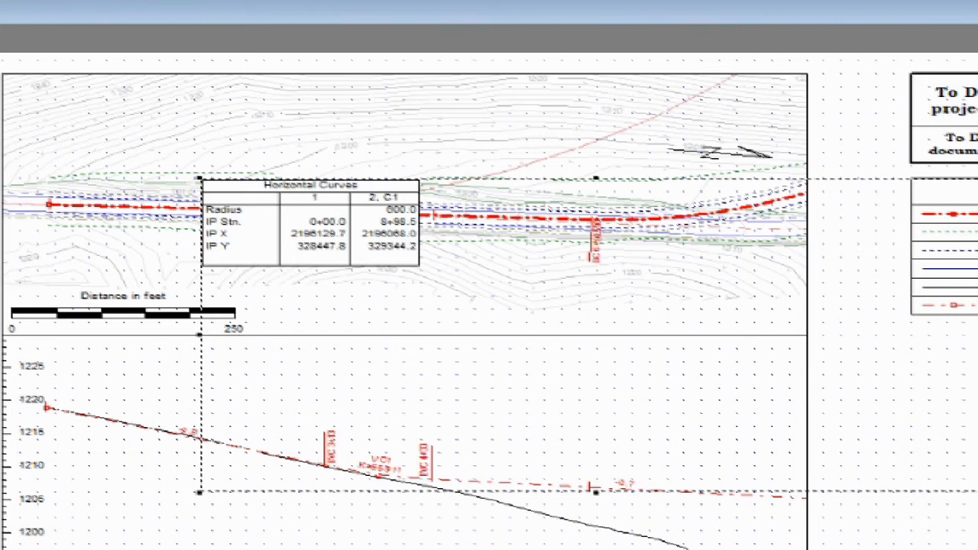
Shrink the horizontal curve table's frame to fit around its contents and place it directly beneath the legend
drag(595, 492, 443, 295)
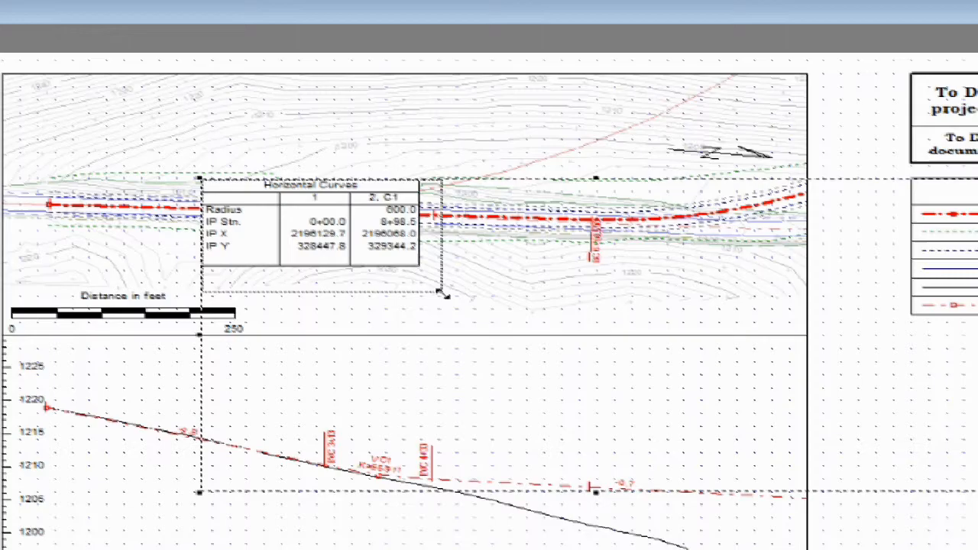
drag(535, 330, 542, 334)
drag(463, 209, 780, 303)
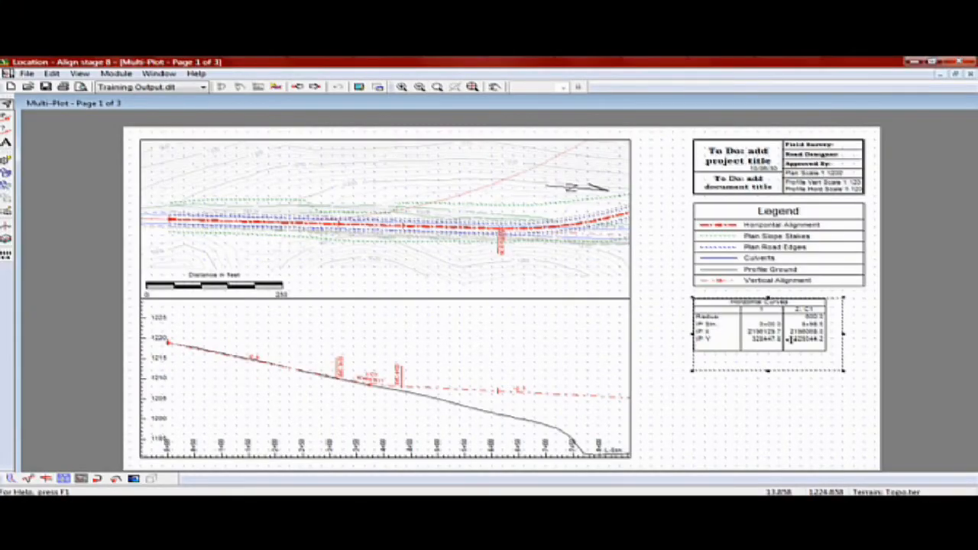
click(811, 411)
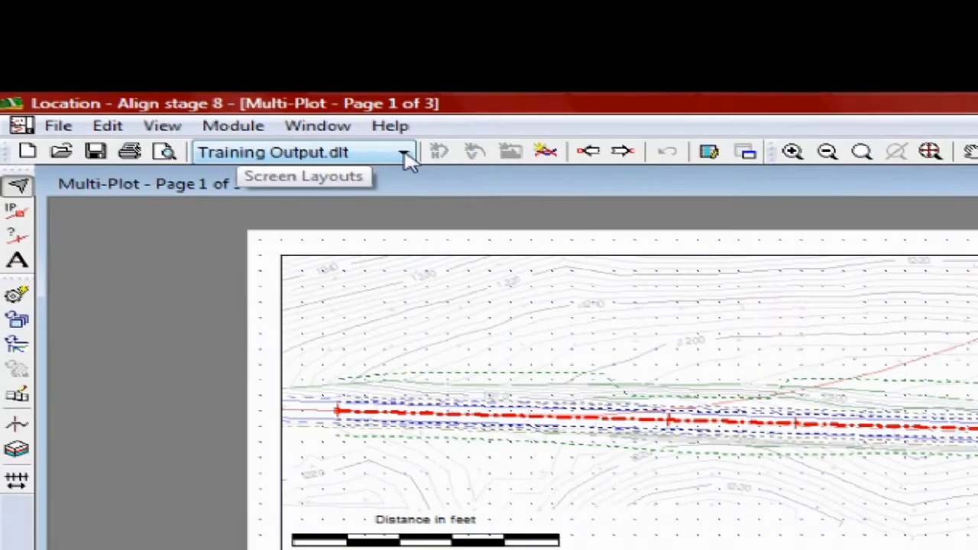
Save the updated sheet to the Training Output.dlt screen layout and page forward to page 3
click(203, 86)
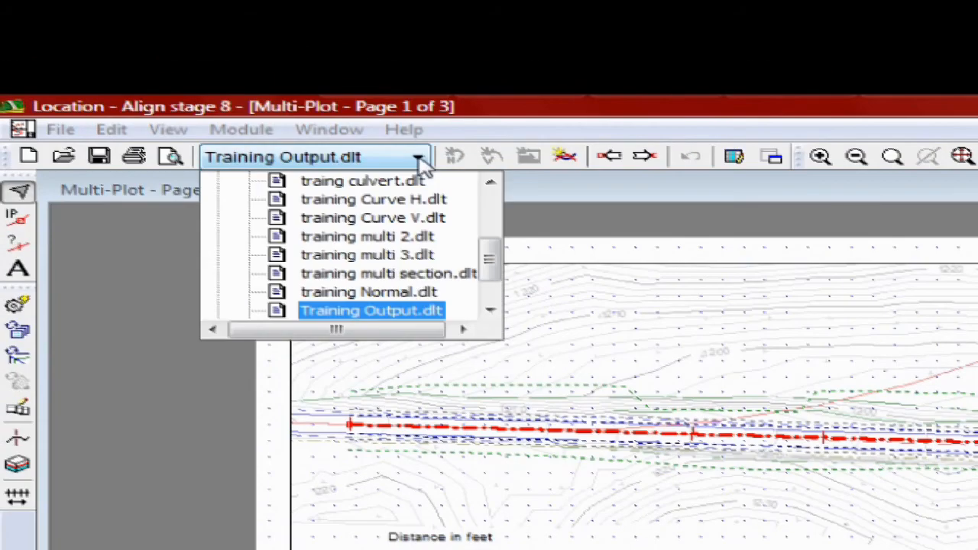
right_click(424, 315)
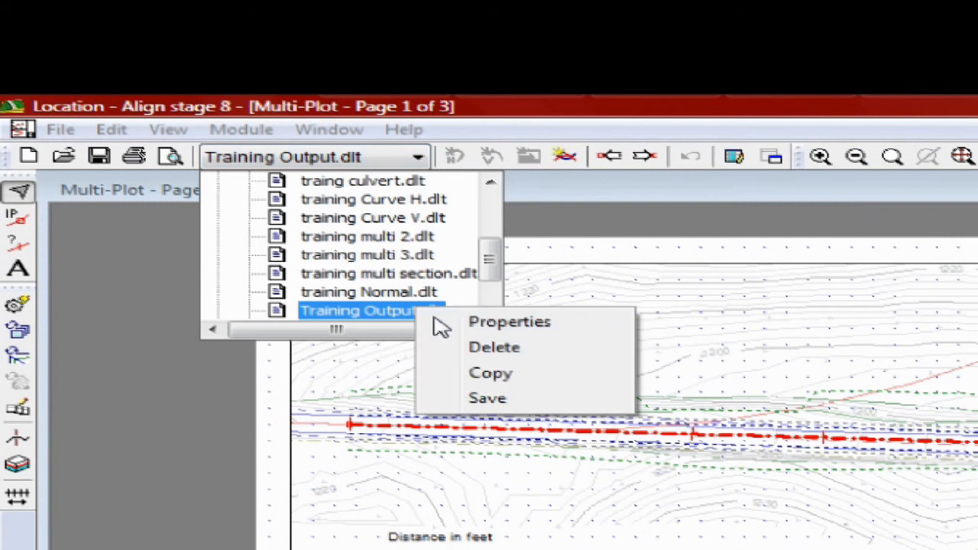
click(490, 399)
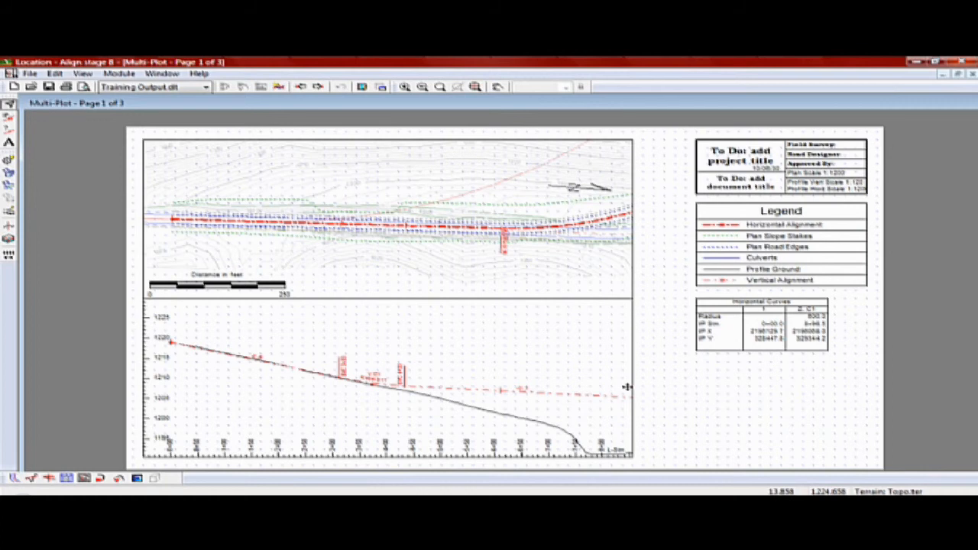
key(Page_Down)
key(Page_Down)
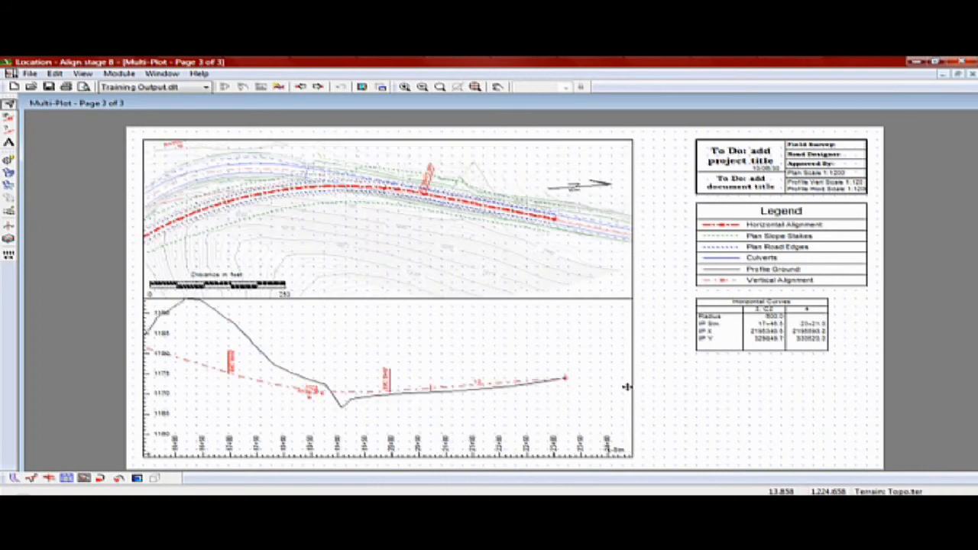